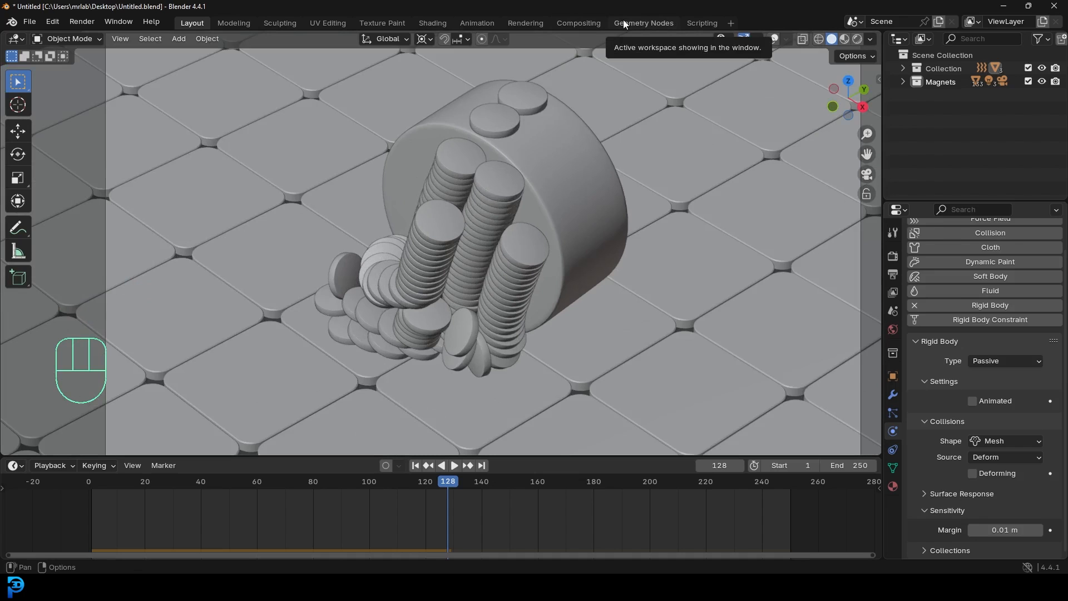
- Examine the finished magnet render and play the 100 Magnets video from the REC folder in File Explorer
{"action": "left_click", "coordinate": [525, 23]}
{"action": "scroll", "coordinate": [545, 220], "scroll_direction": "up", "scroll_amount": 4}
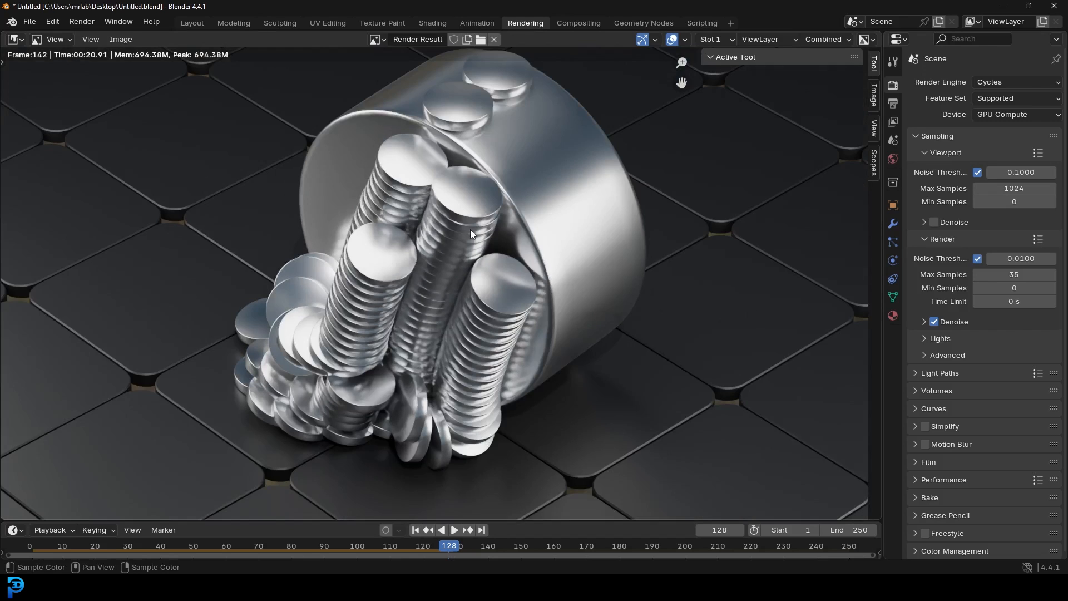
{"action": "key", "text": "alt+Tab"}
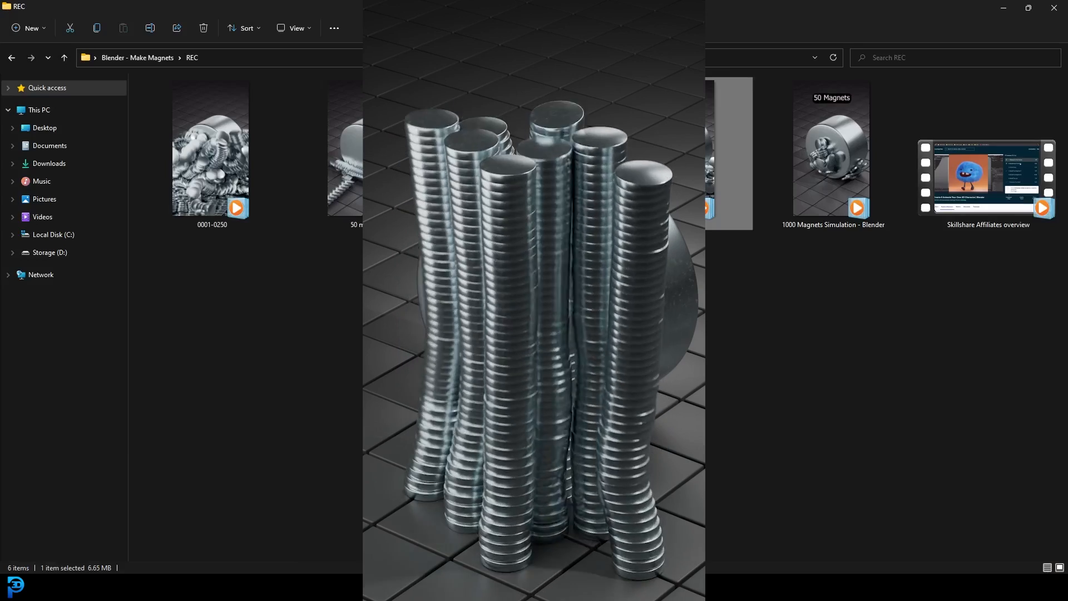
{"action": "left_click", "coordinate": [512, 169]}
{"action": "key", "text": "Return"}
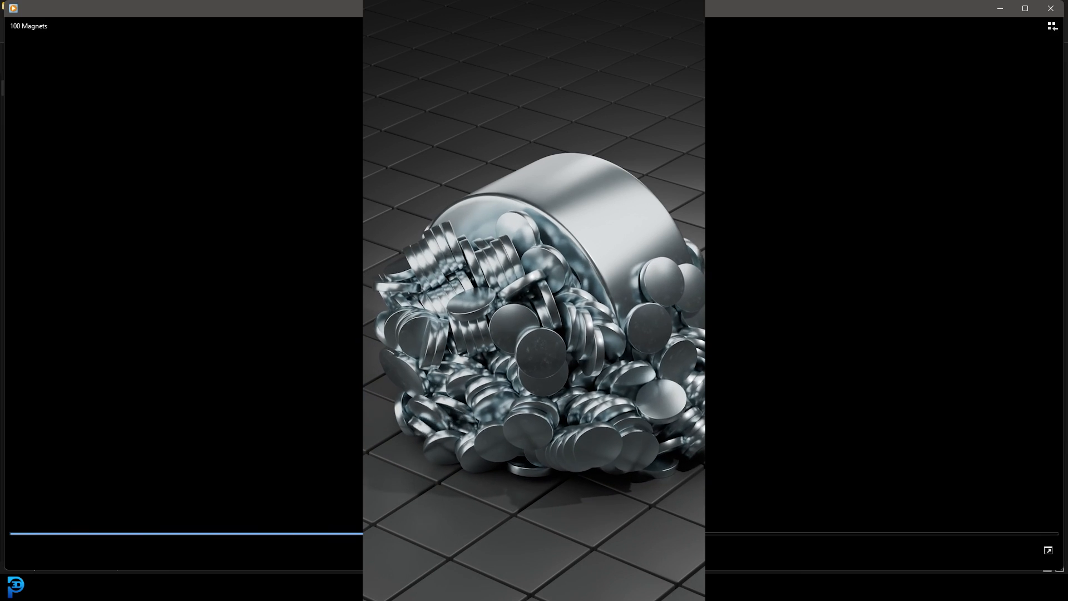
{"action": "left_click", "coordinate": [1061, 8]}
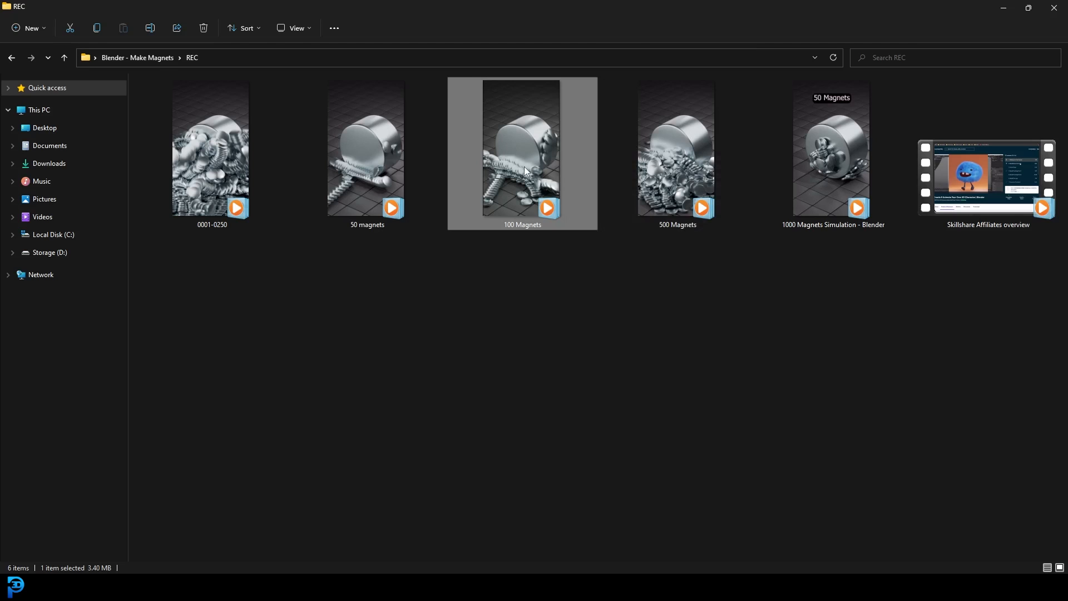
{"action": "left_click", "coordinate": [1007, 8]}
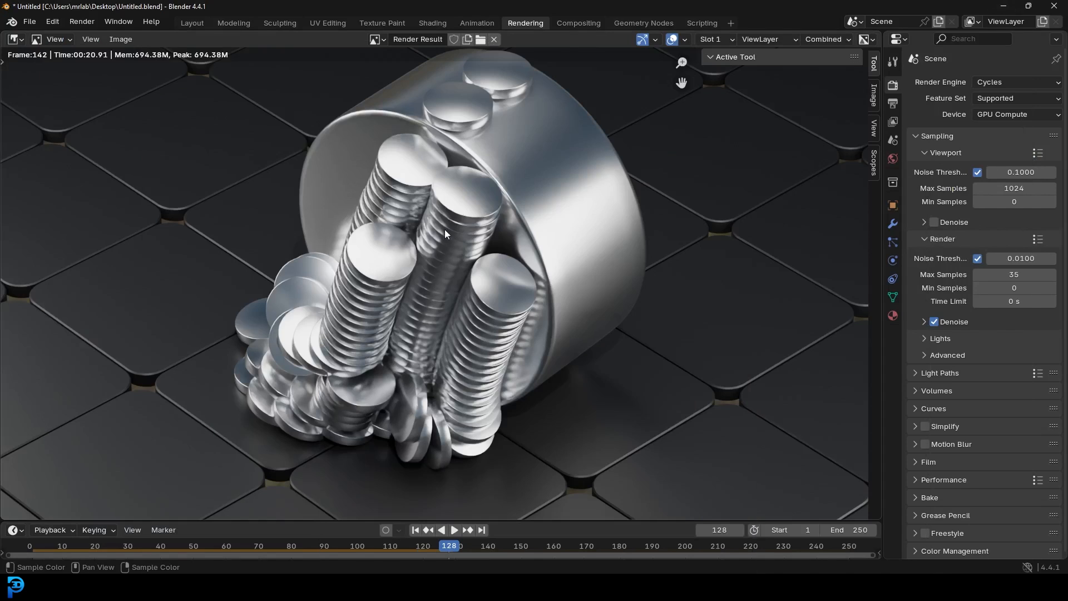
{"action": "scroll", "coordinate": [516, 252], "scroll_direction": "down", "scroll_amount": 2}
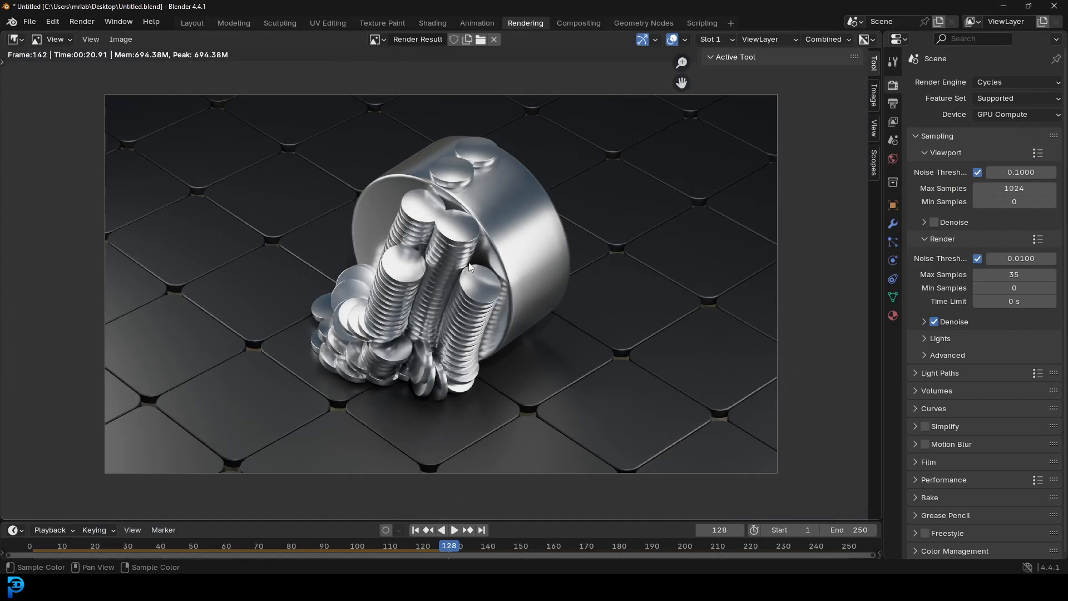
- Return to the 3D layout of the finished scene and play the magnet simulation from the first frame
{"action": "left_click", "coordinate": [193, 25]}
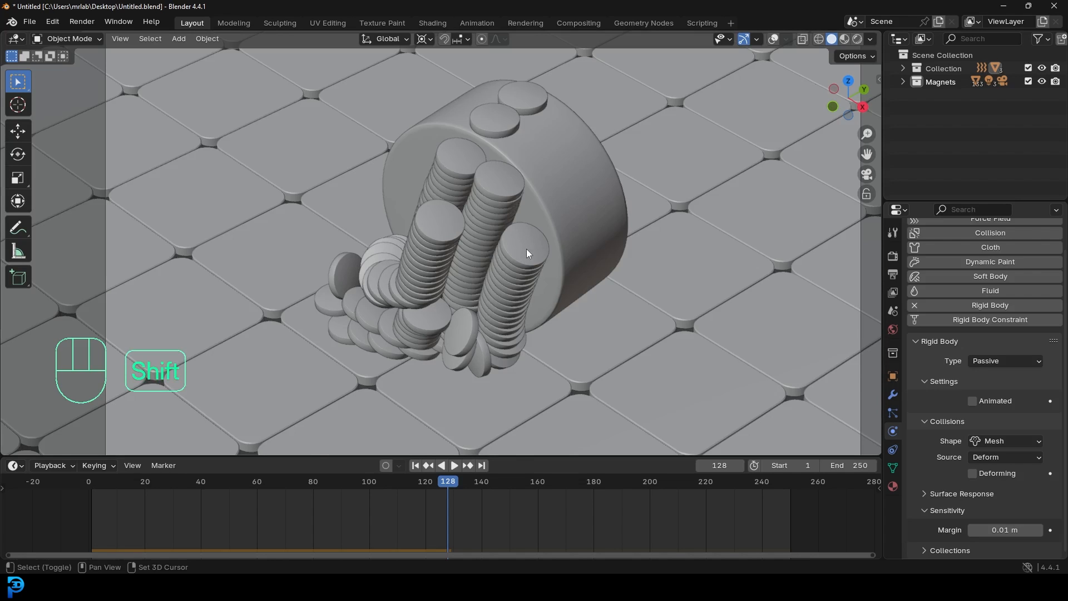
{"action": "key", "text": "shift+Left"}
{"action": "key", "text": "space"}
{"action": "scroll", "coordinate": [521, 257], "scroll_direction": "down", "scroll_amount": 2}
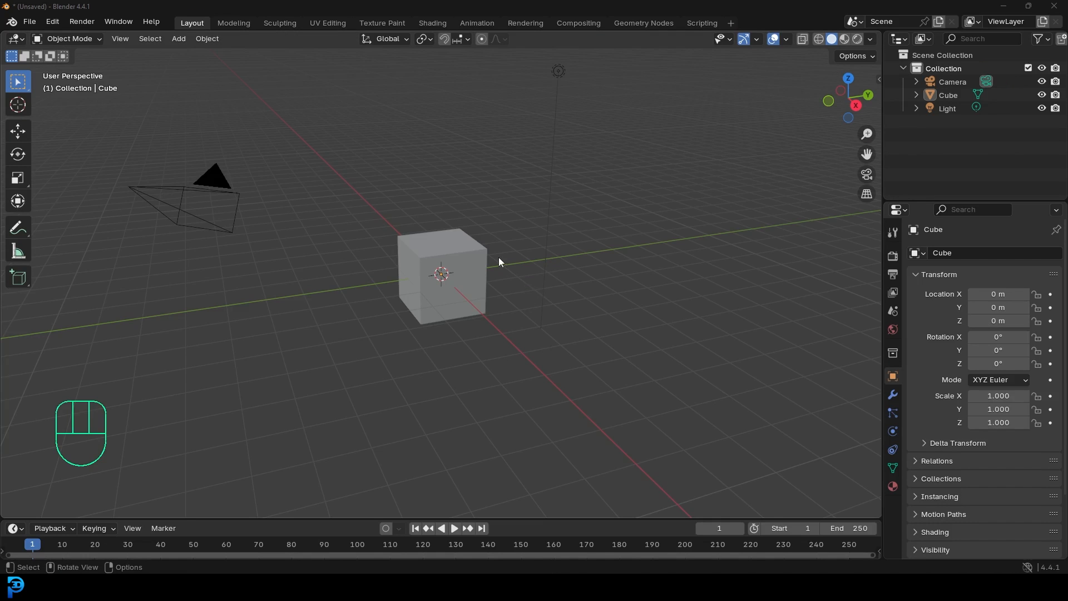
- Delete the default camera, cube and light from the new scene
{"action": "scroll", "coordinate": [526, 303], "scroll_direction": "down", "scroll_amount": 3}
{"action": "left_click_drag", "start_coordinate": [204, 93], "coordinate": [592, 391]}
{"action": "key", "text": "Delete"}
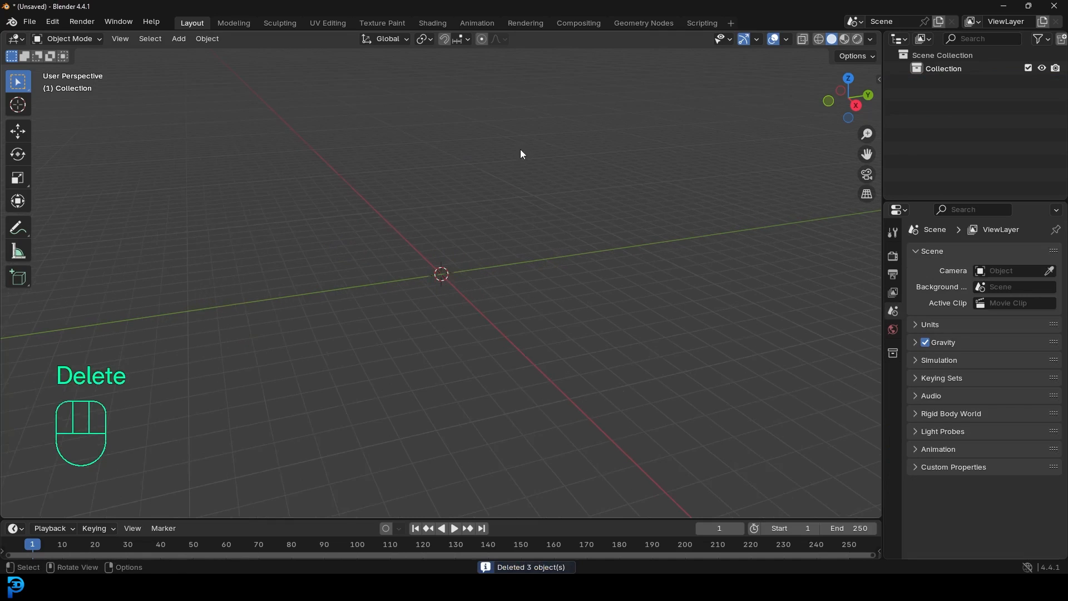
- Add a cylinder mesh at the origin
{"action": "key", "text": "shift+a"}
{"action": "mouse_move", "coordinate": [382, 279]}
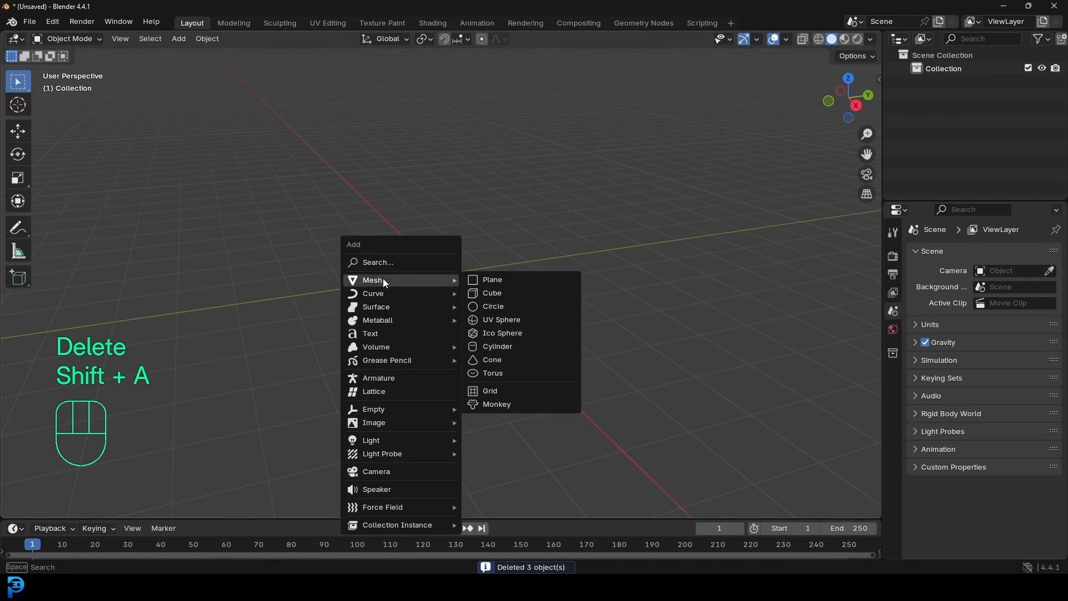
{"action": "left_click", "coordinate": [518, 347]}
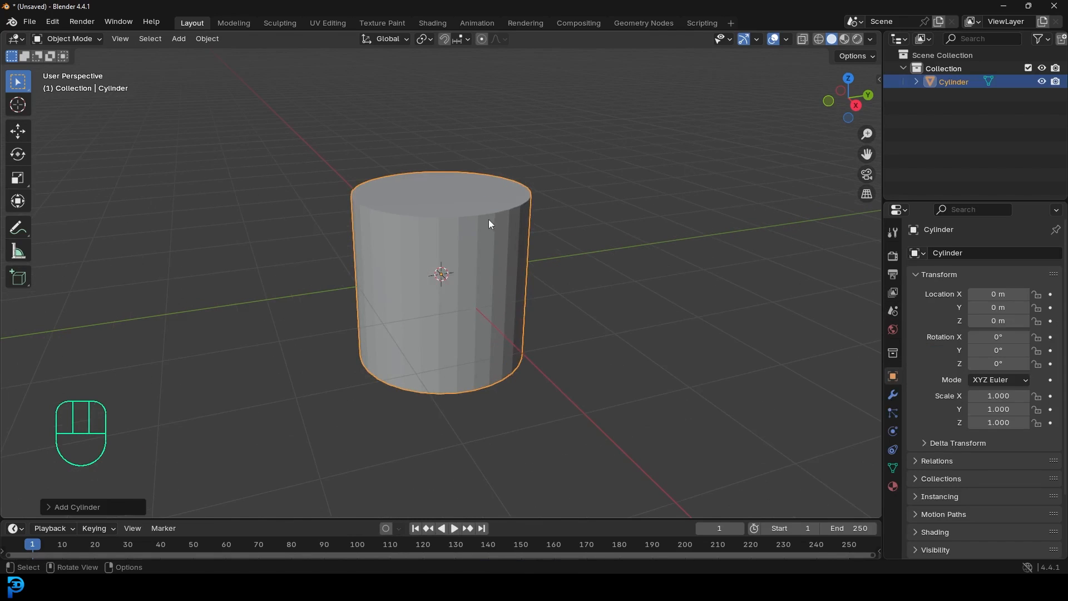
- Flatten the whole cylinder mesh along Z into a thin disc in Edit Mode, and return to Object Mode
{"action": "key", "text": "Tab"}
{"action": "middle_click_drag", "start_coordinate": [570, 300], "coordinate": [659, 315]}
{"action": "key", "text": "s"}
{"action": "key", "text": "z"}
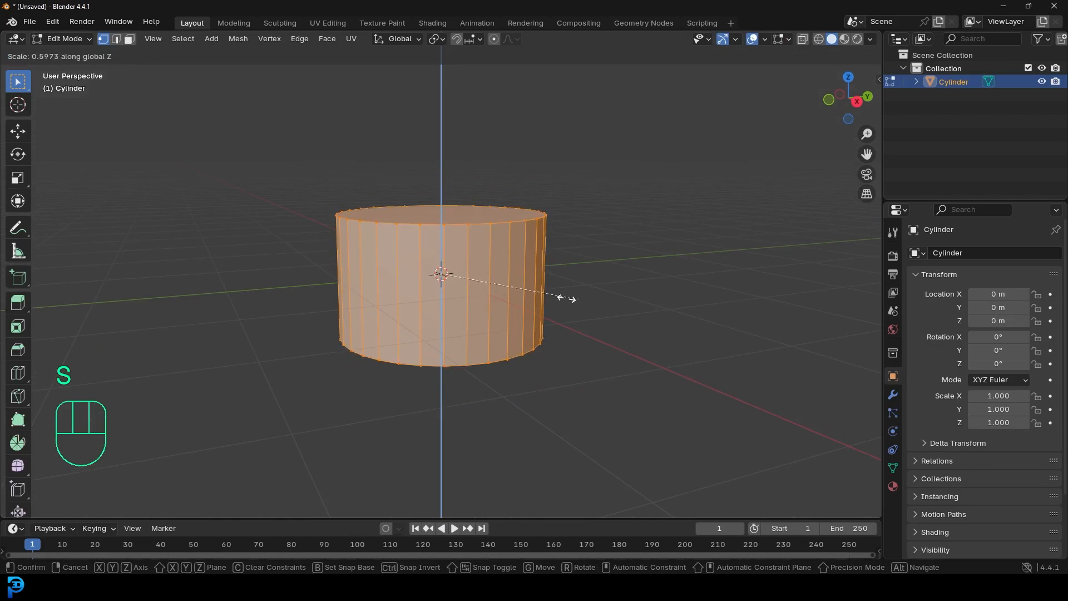
{"action": "left_click", "coordinate": [467, 298]}
{"action": "middle_click_drag", "start_coordinate": [467, 298], "coordinate": [486, 337]}
{"action": "key", "text": "s"}
{"action": "right_click", "coordinate": [487, 344]}
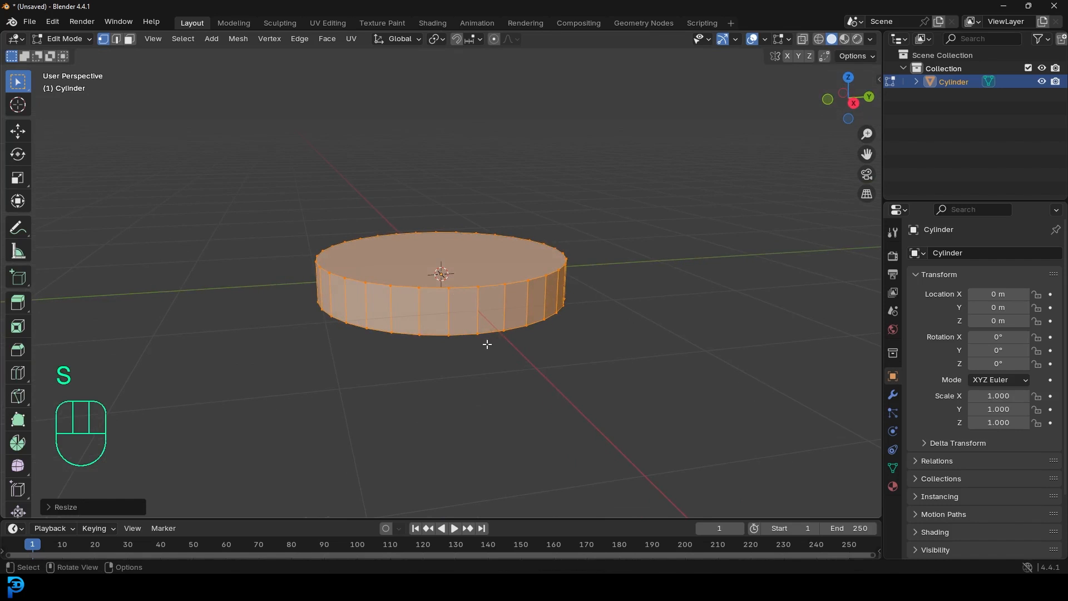
{"action": "key", "text": "Tab"}
- Shade the disc smooth and add a Bevel modifier to it
{"action": "right_click", "coordinate": [477, 274]}
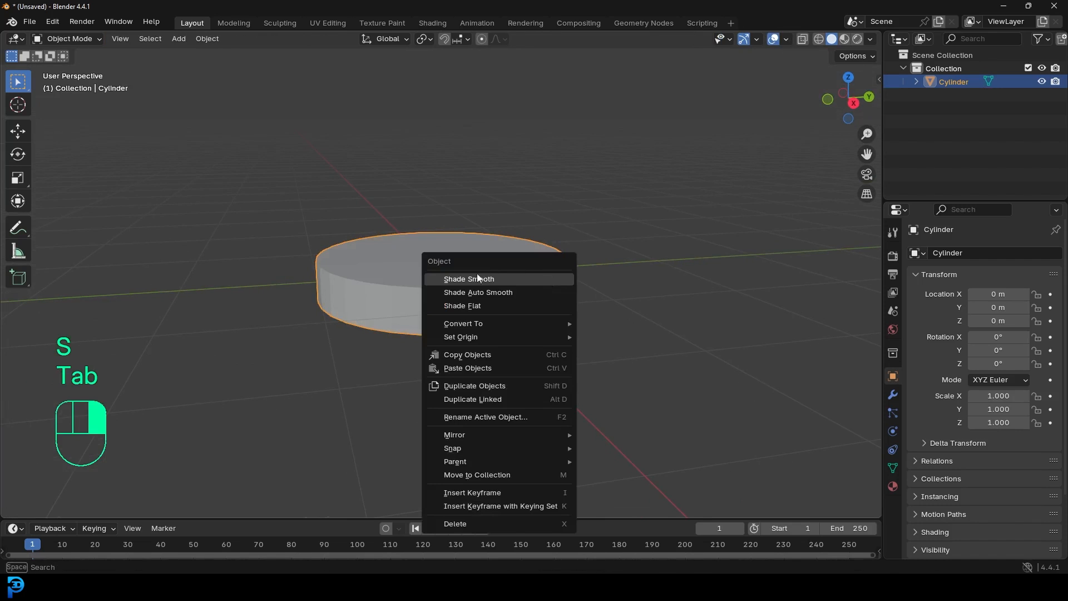
{"action": "left_click", "coordinate": [469, 278]}
{"action": "scroll", "coordinate": [542, 300], "scroll_direction": "up", "scroll_amount": 2}
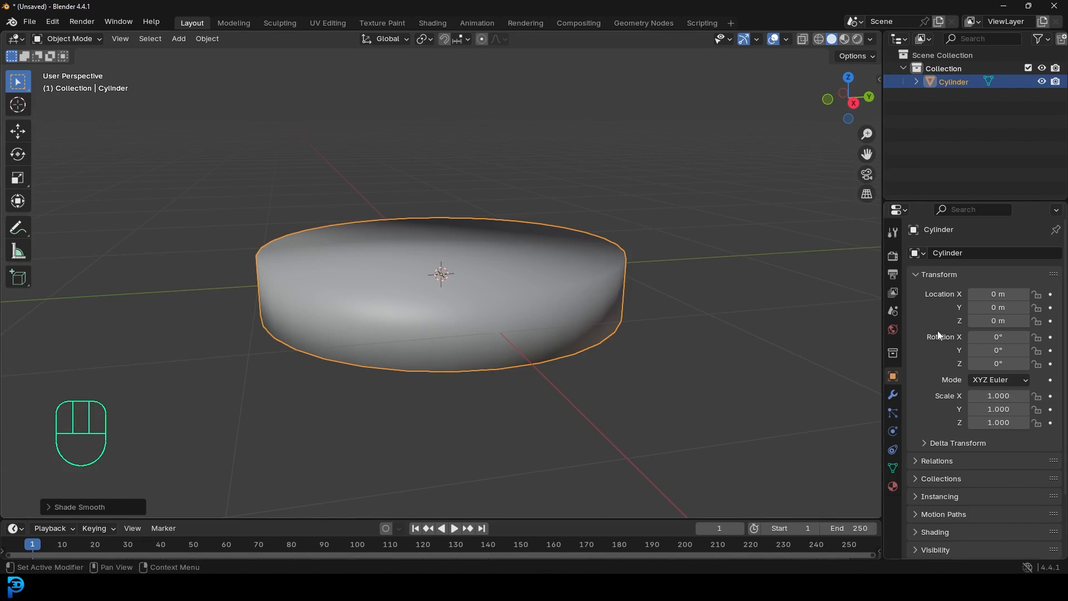
{"action": "left_click", "coordinate": [893, 394]}
{"action": "left_click", "coordinate": [981, 255]}
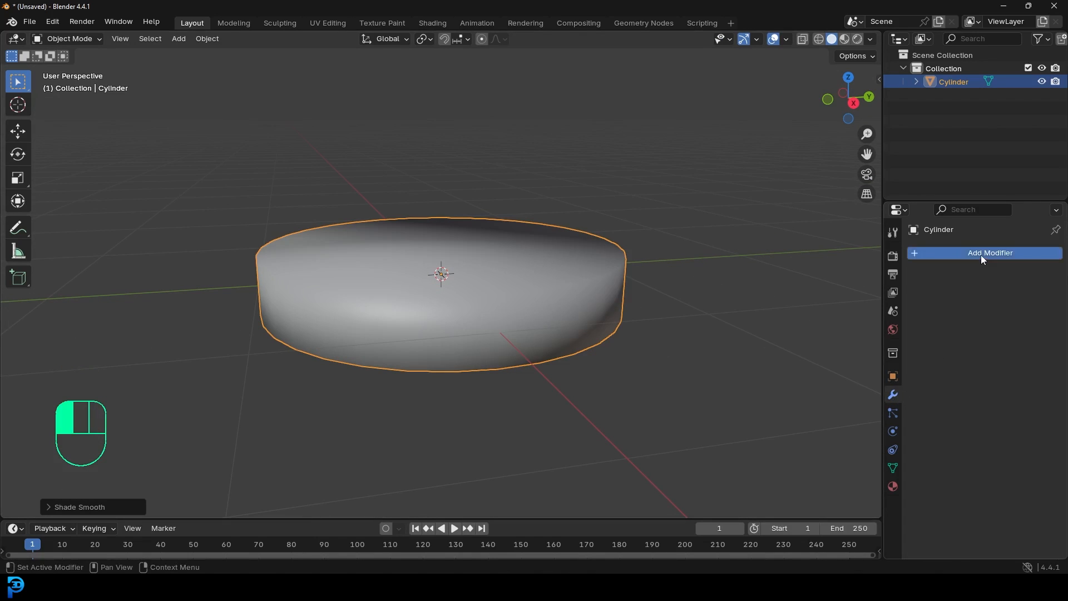
{"action": "left_click", "coordinate": [920, 253]}
{"action": "type", "text": "bevel"}
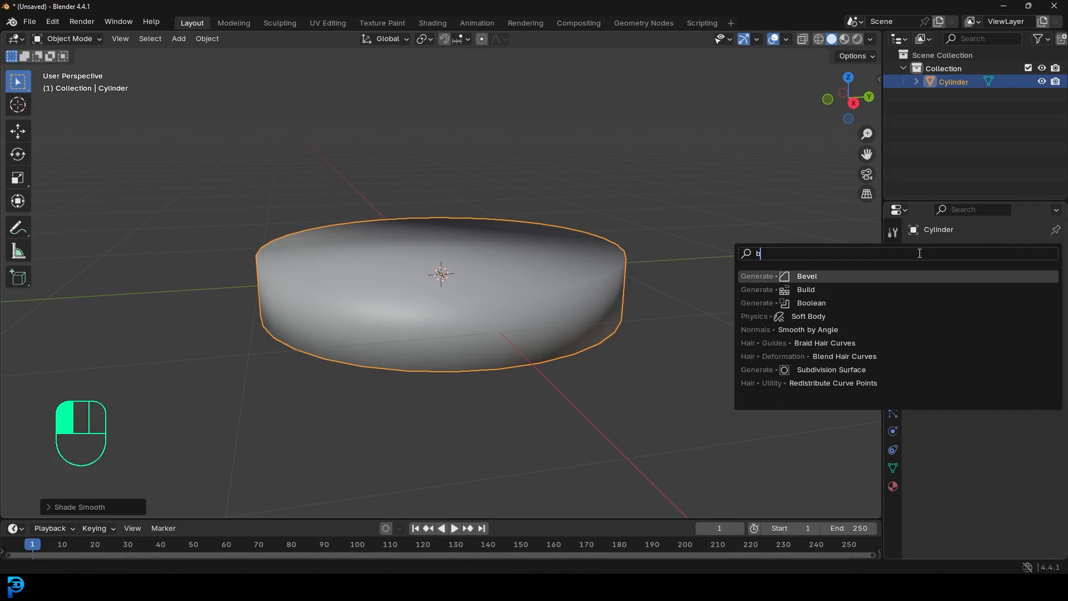
{"action": "left_click", "coordinate": [862, 271]}
- Apply the disc's scale transform
{"action": "middle_click_drag", "start_coordinate": [500, 256], "coordinate": [486, 256]}
{"action": "key", "text": "ctrl+a"}
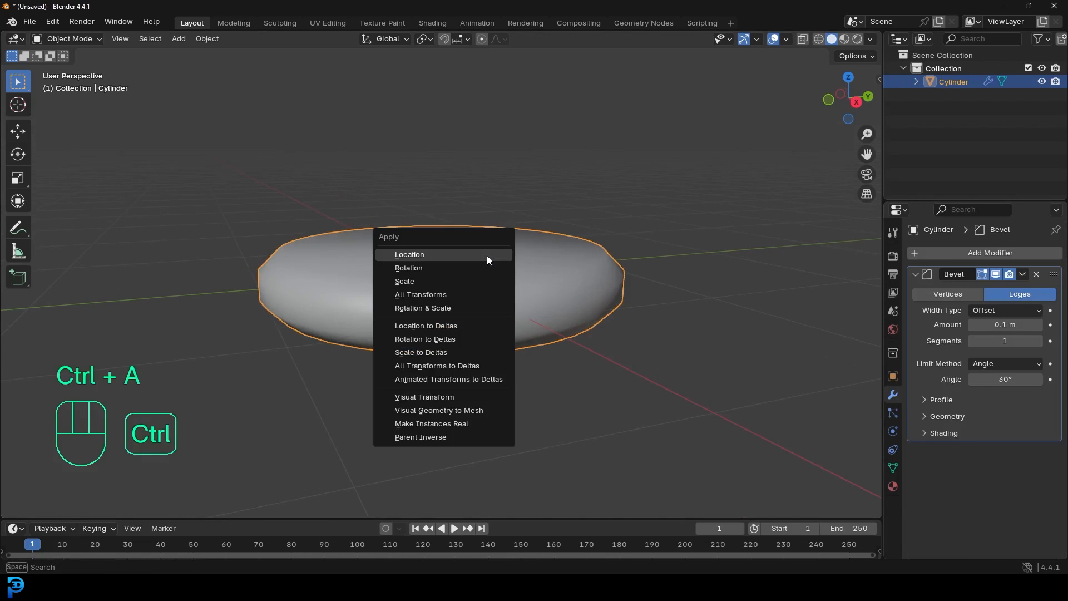
{"action": "left_click", "coordinate": [433, 279]}
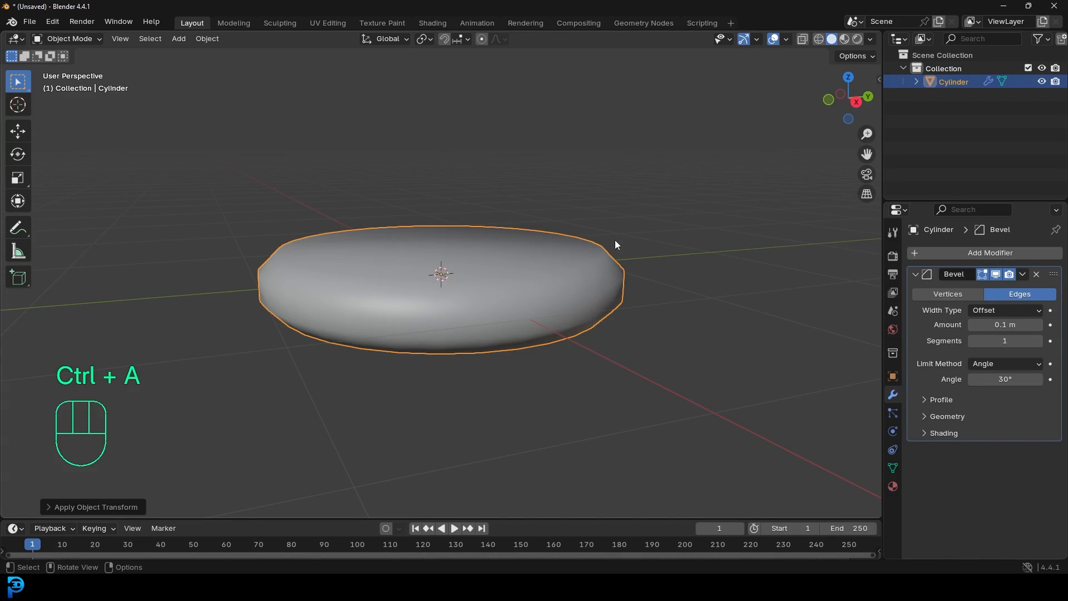
- Set the disc's Bevel amount to 0.013 m with 2 segments
{"action": "left_click_drag", "start_coordinate": [1039, 332], "coordinate": [989, 324], "text": "shift"}
{"action": "left_click", "coordinate": [1038, 341]}
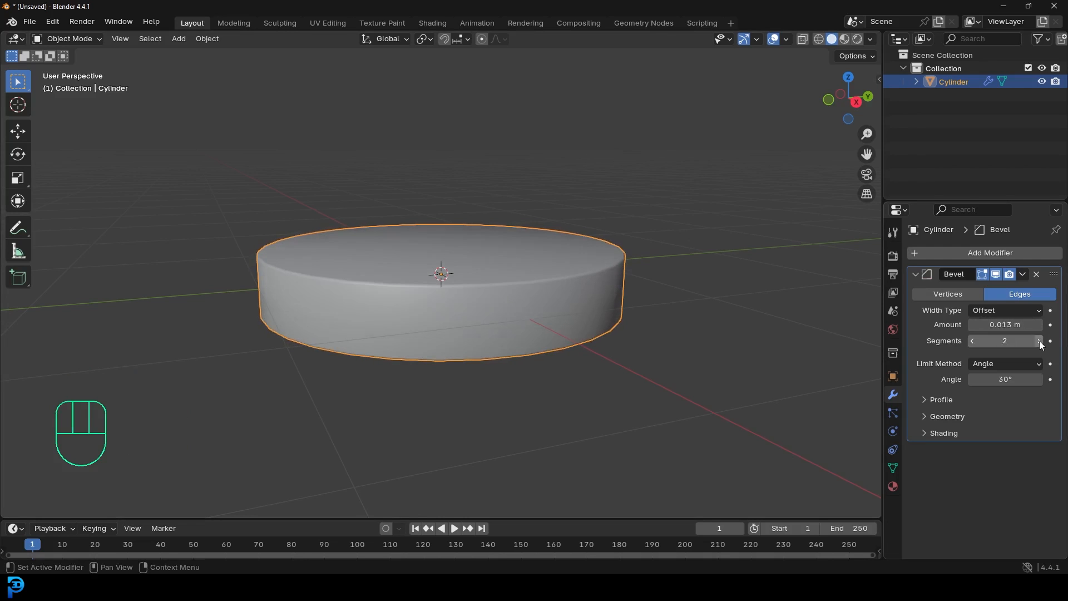
{"action": "middle_click_drag", "start_coordinate": [450, 285], "coordinate": [508, 281]}
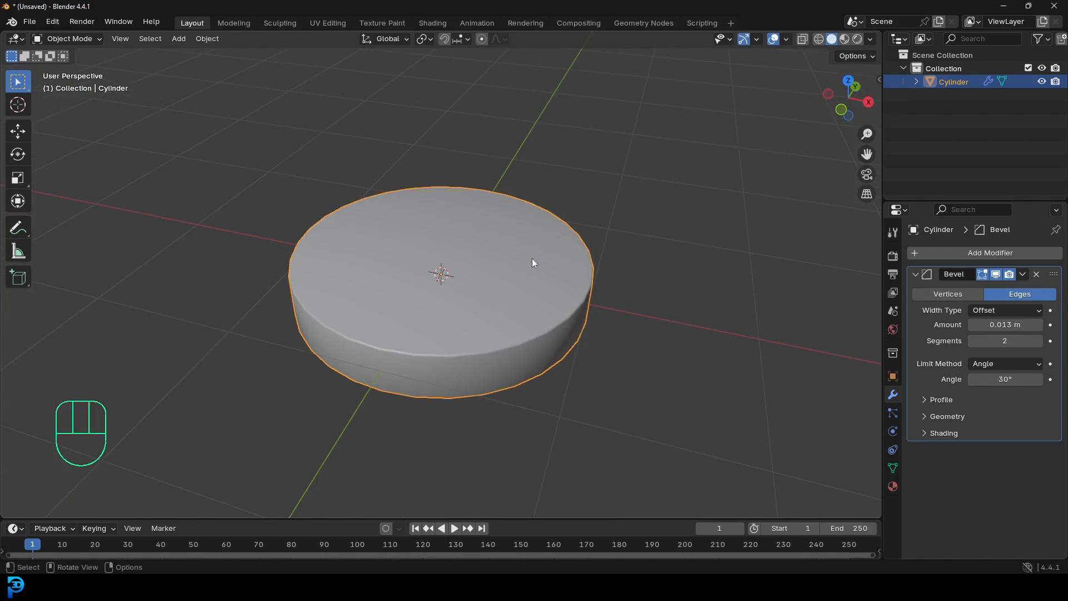
- Apply the Bevel modifier to the disc
{"action": "scroll", "coordinate": [590, 295], "scroll_direction": "down", "scroll_amount": 3}
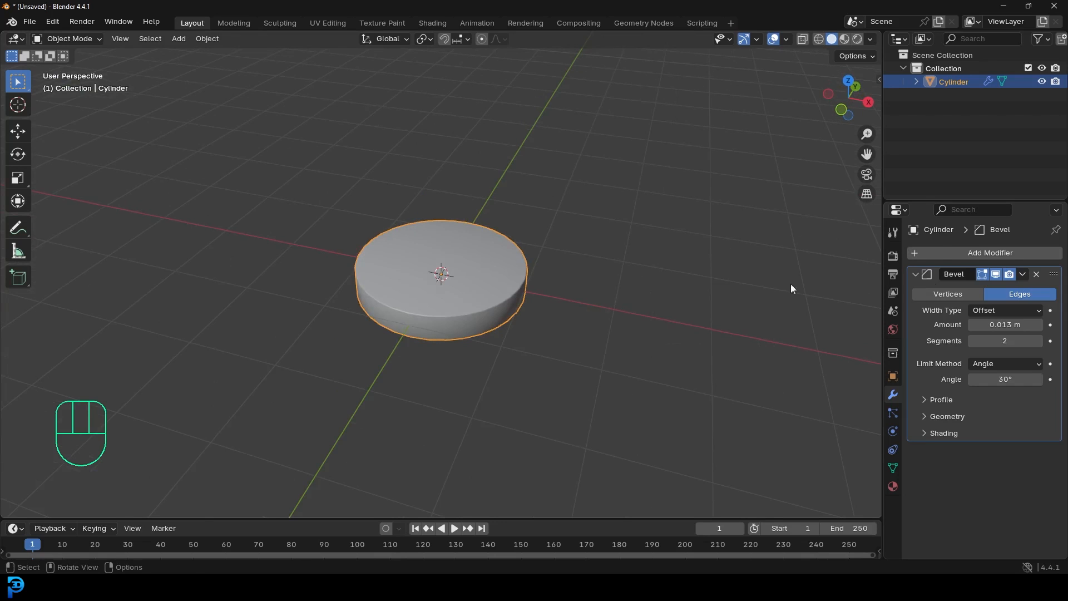
{"action": "left_click", "coordinate": [1021, 275]}
{"action": "left_click", "coordinate": [977, 289]}
- Scale the disc down uniformly to about 0.1 of its size to form the small magnet
{"action": "scroll", "coordinate": [595, 300], "scroll_direction": "up", "scroll_amount": 5}
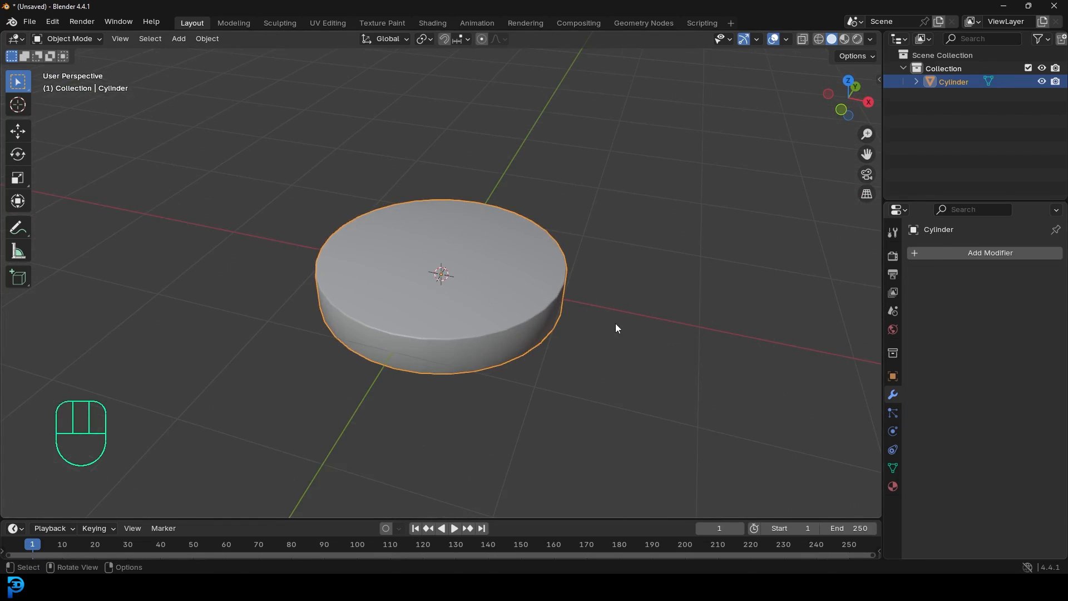
{"action": "key", "text": "s"}
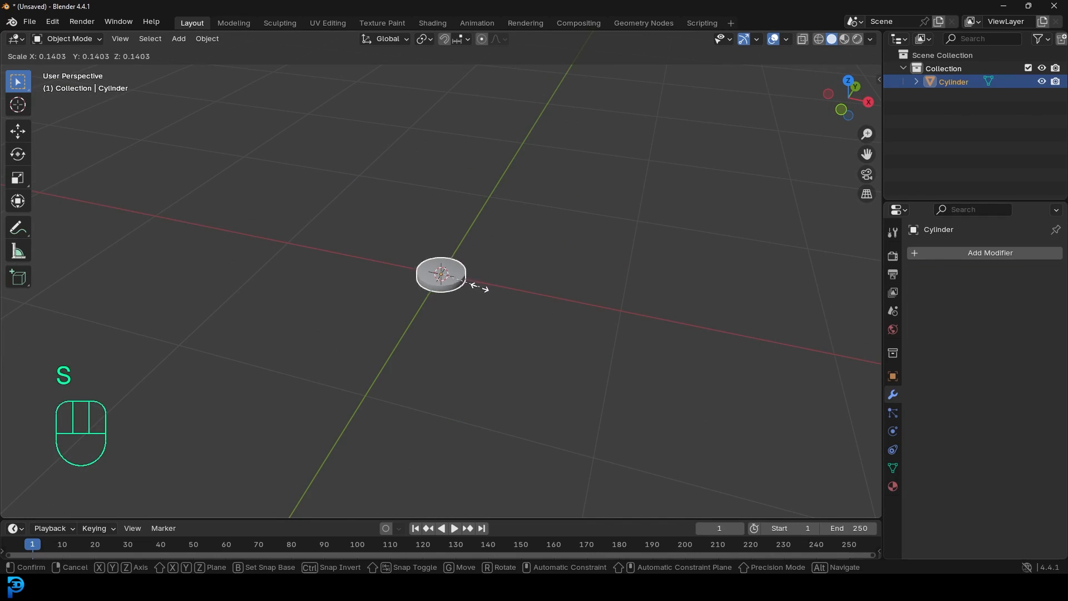
{"action": "left_click", "coordinate": [468, 285]}
- Add a second cylinder at the origin for the large magnet and display the scene in wireframe
{"action": "mouse_move", "coordinate": [488, 255]}
{"action": "middle_mouse_down"}
{"action": "mouse_move", "coordinate": [466, 245]}
{"action": "mouse_move", "coordinate": [485, 238]}
{"action": "middle_mouse_up"}
{"action": "key", "text": "shift+a"}
{"action": "mouse_move", "coordinate": [485, 239]}
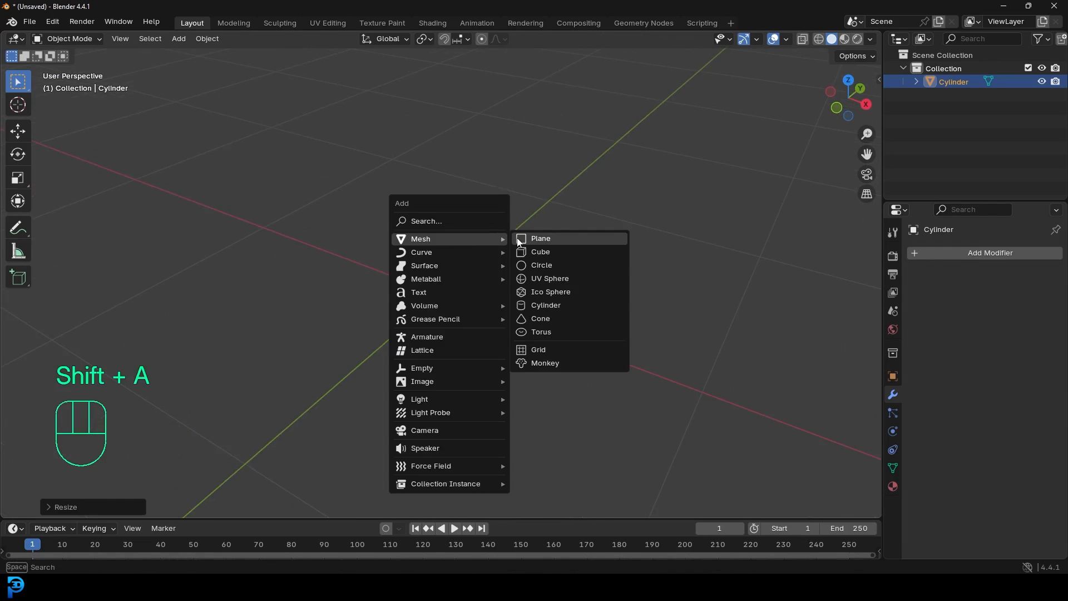
{"action": "left_click", "coordinate": [554, 305]}
{"action": "scroll", "coordinate": [606, 320], "scroll_direction": "down", "scroll_amount": 4}
{"action": "key", "text": "z"}
{"action": "middle_click_drag", "start_coordinate": [605, 325], "coordinate": [436, 293]}
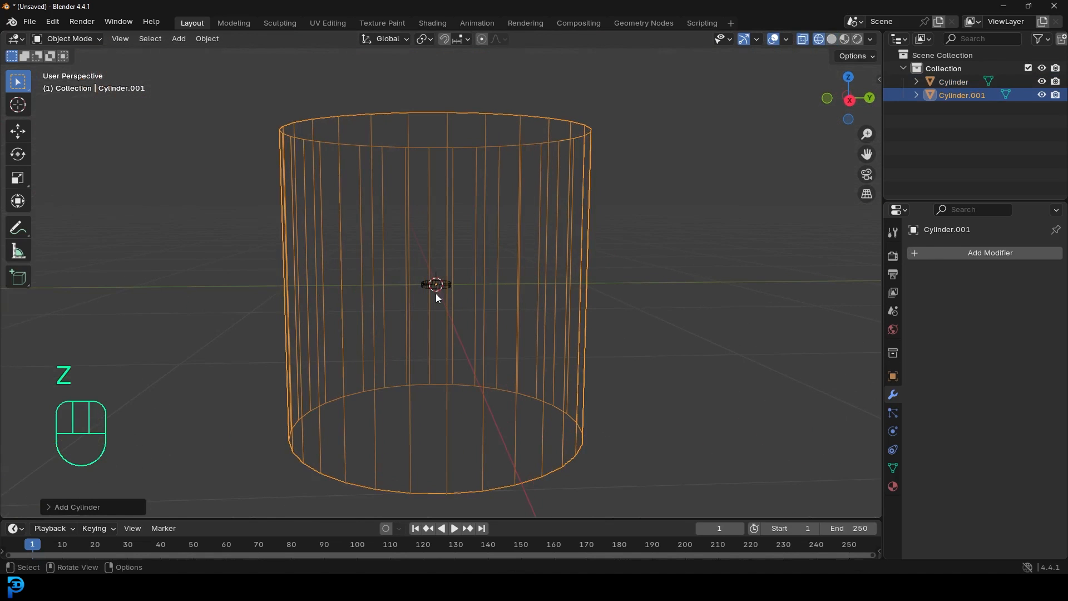
- Scale the small disc up by about 2 and move it outside the large cylinder on the negative Y side
{"action": "left_click", "coordinate": [435, 291]}
{"action": "key", "text": "s"}
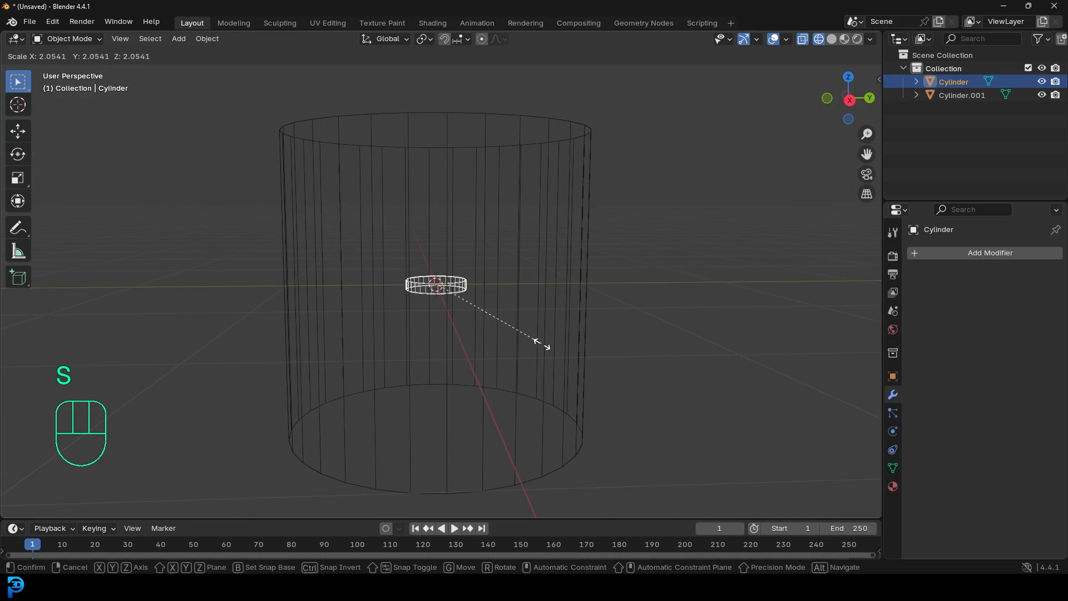
{"action": "left_click", "coordinate": [536, 340]}
{"action": "key", "text": "g"}
{"action": "left_click", "coordinate": [323, 332]}
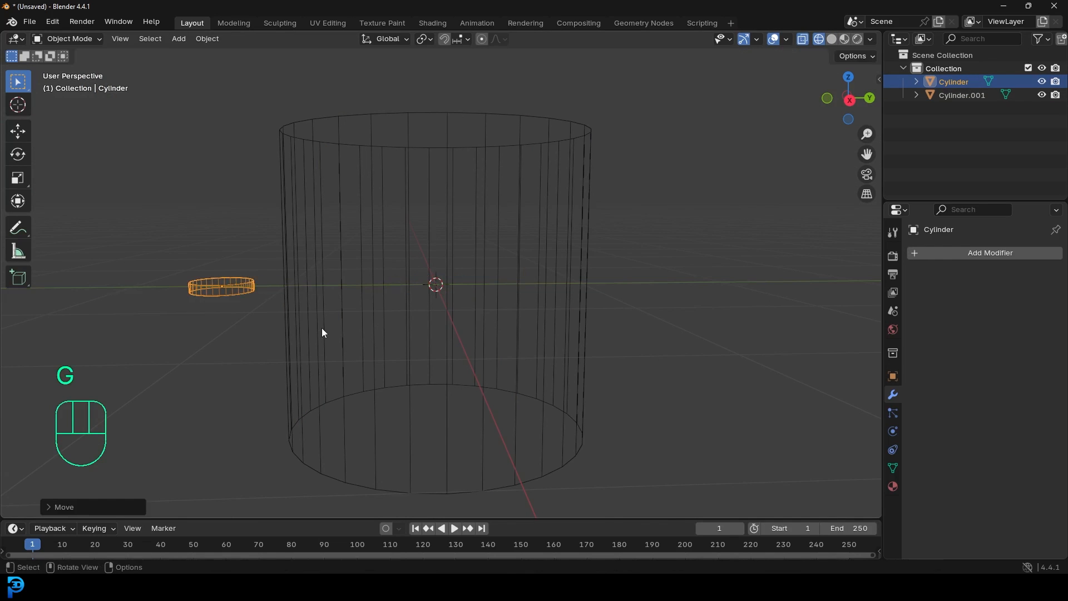
- Rotate the large cylinder 90° in the right orthographic view so its flat faces point along Y
{"action": "left_click", "coordinate": [444, 111]}
{"action": "key", "text": "KP_3"}
{"action": "key", "text": "r"}
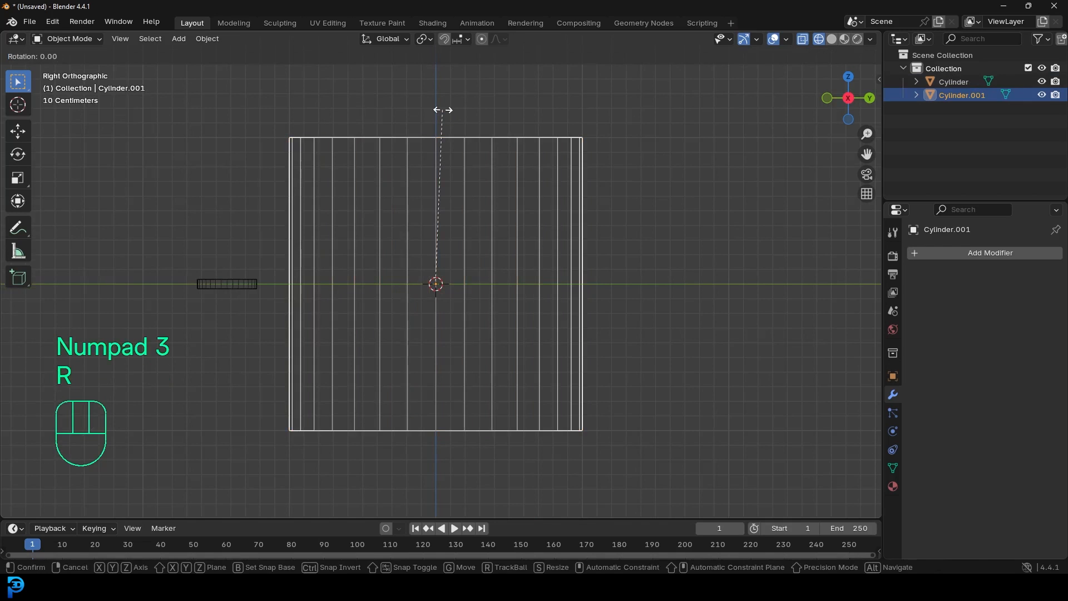
{"action": "type", "text": "90"}
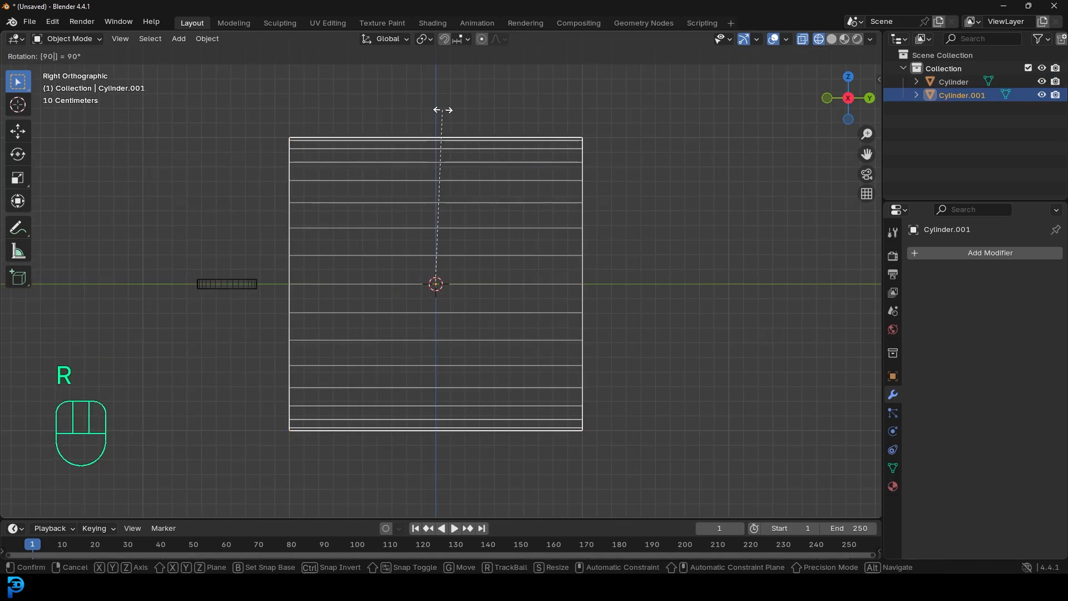
{"action": "left_click", "coordinate": [444, 113]}
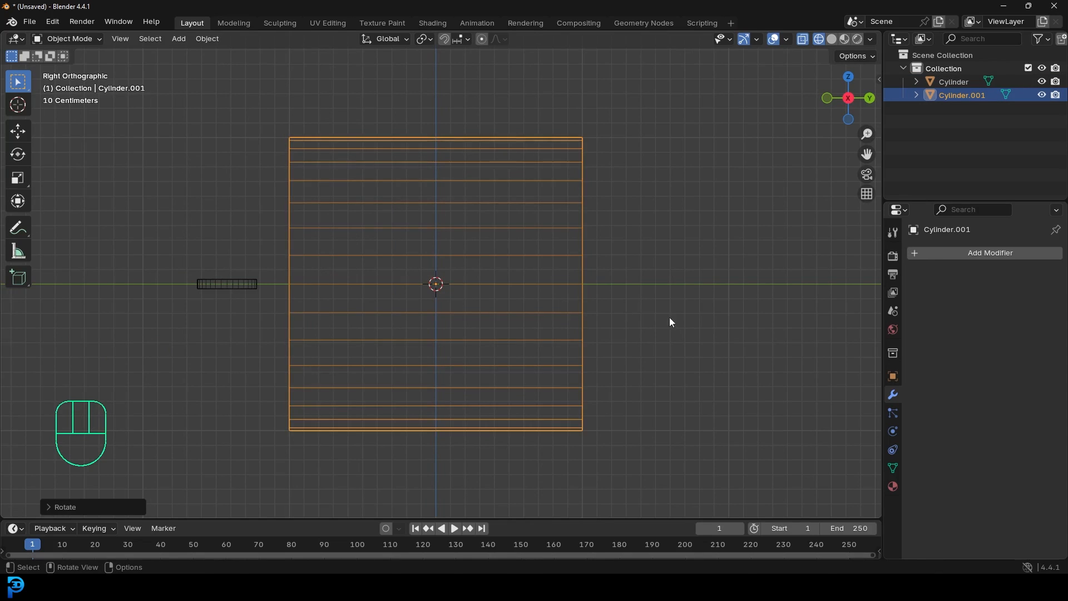
- Scale the large cylinder along Y to about 0.45 and return the viewport to solid shading
{"action": "key", "text": "s"}
{"action": "key", "text": "y"}
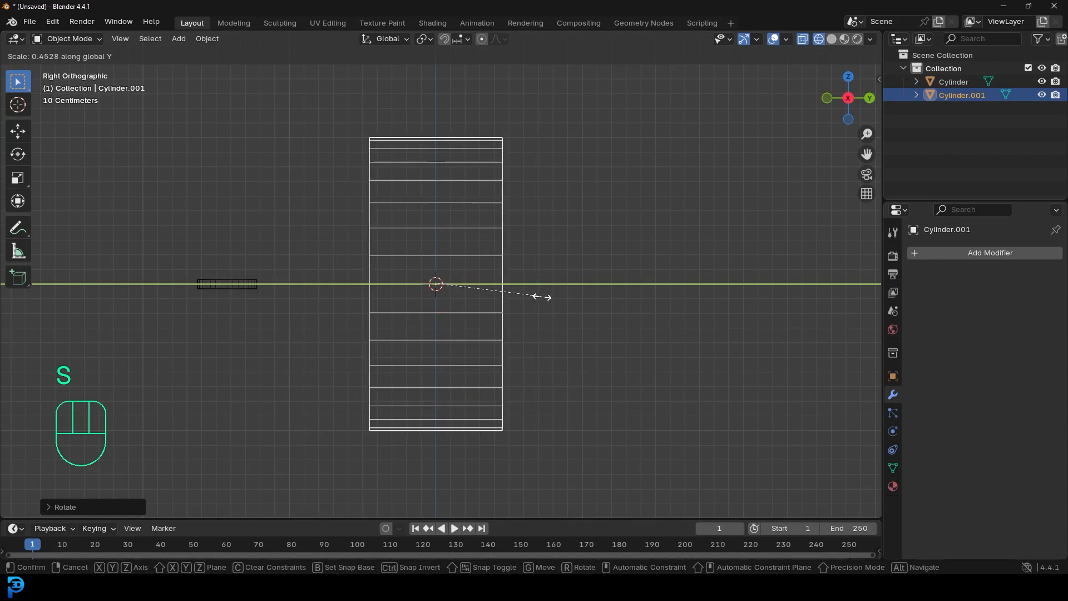
{"action": "left_click", "coordinate": [541, 295]}
{"action": "middle_click_drag", "start_coordinate": [478, 265], "coordinate": [526, 285]}
{"action": "key", "text": "z"}
{"action": "mouse_move", "coordinate": [616, 296]}
{"action": "middle_mouse_down"}
{"action": "mouse_move", "coordinate": [552, 249]}
{"action": "mouse_move", "coordinate": [632, 269]}
{"action": "mouse_move", "coordinate": [543, 248]}
{"action": "middle_mouse_up"}
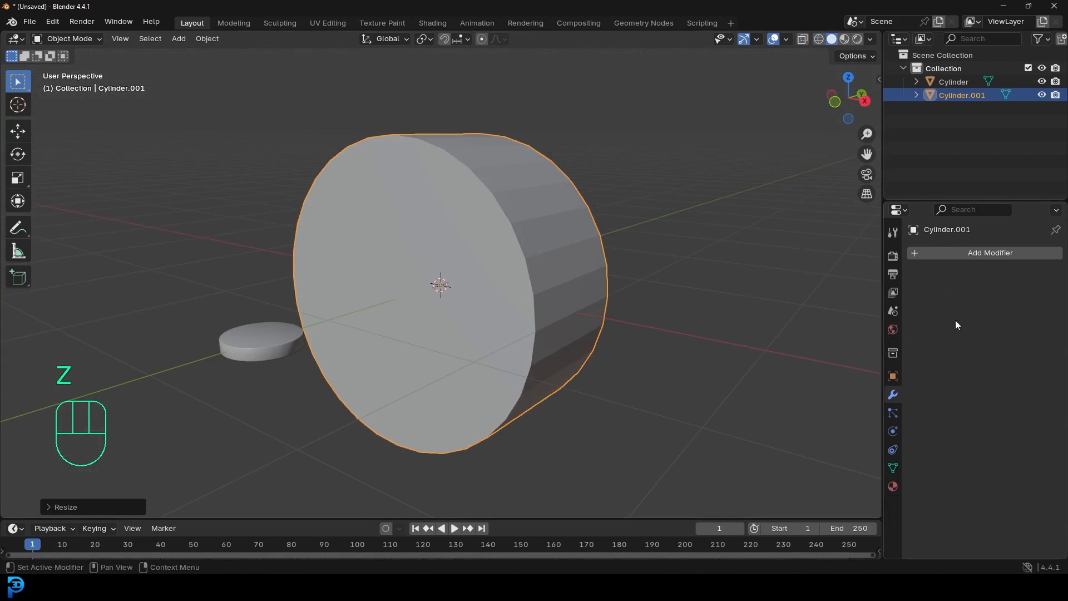
- Add a Bevel modifier to the large cylinder and apply the cylinder's object transform so the bevel is even
{"action": "left_click", "coordinate": [956, 252]}
{"action": "left_click", "coordinate": [935, 252]}
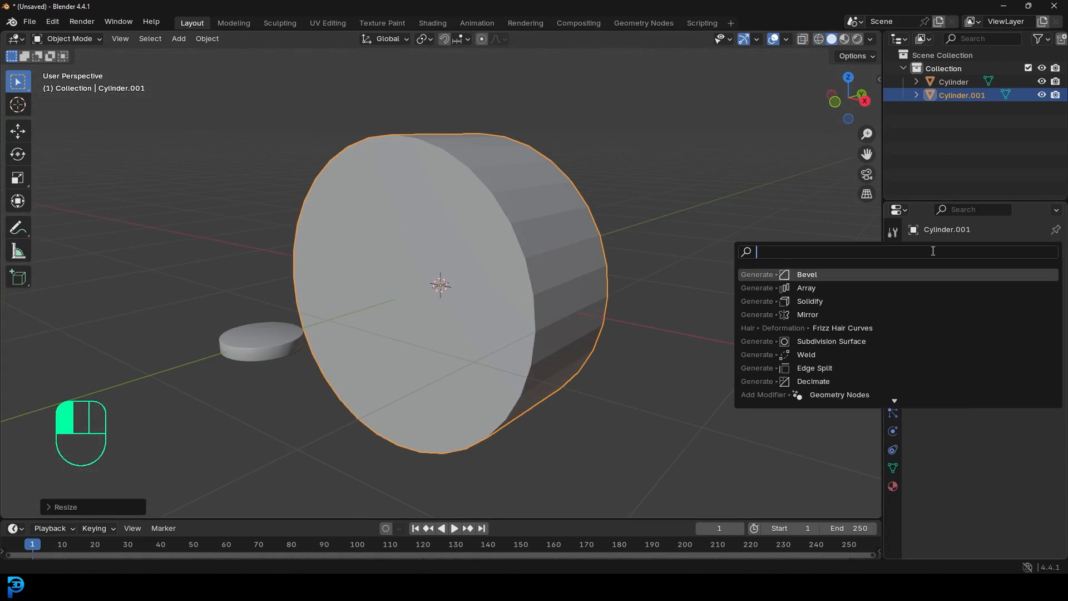
{"action": "type", "text": "beve"}
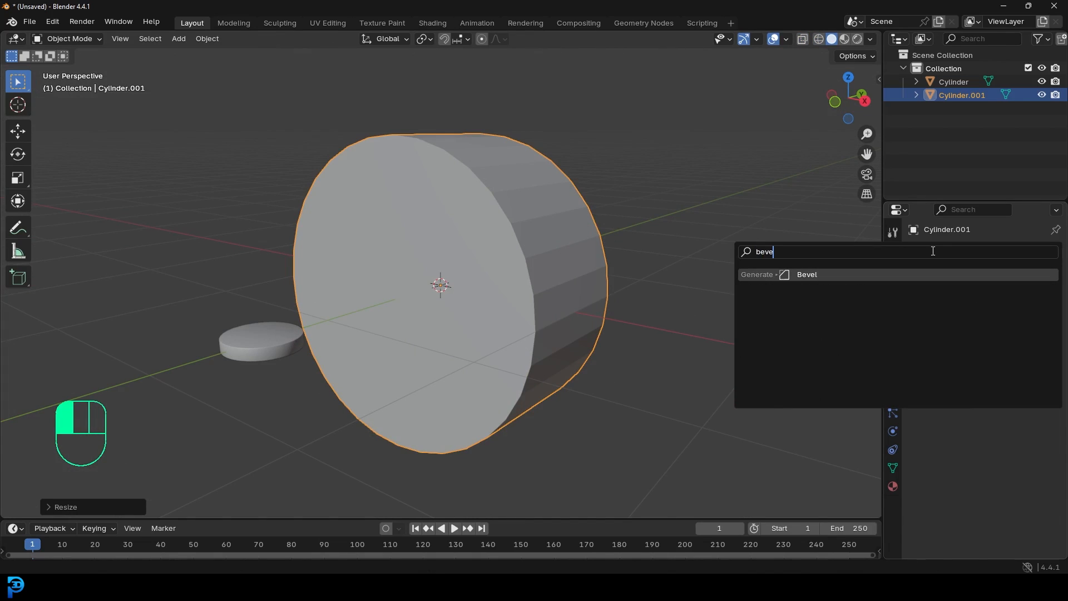
{"action": "key", "text": "Return"}
{"action": "middle_click_drag", "start_coordinate": [667, 228], "coordinate": [516, 196]}
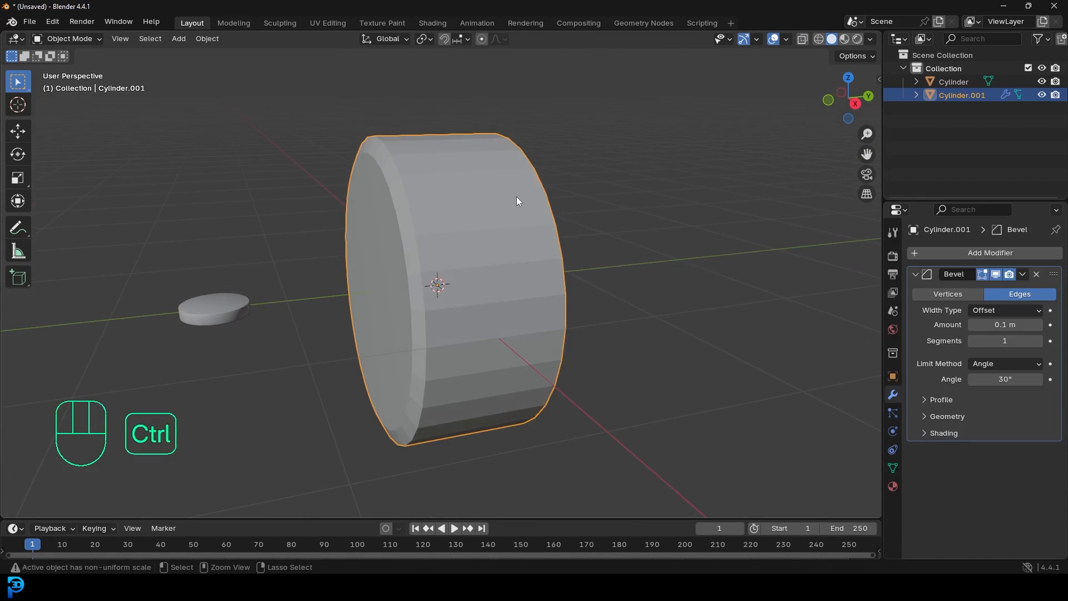
{"action": "key", "text": "ctrl+a"}
{"action": "left_click", "coordinate": [492, 199]}
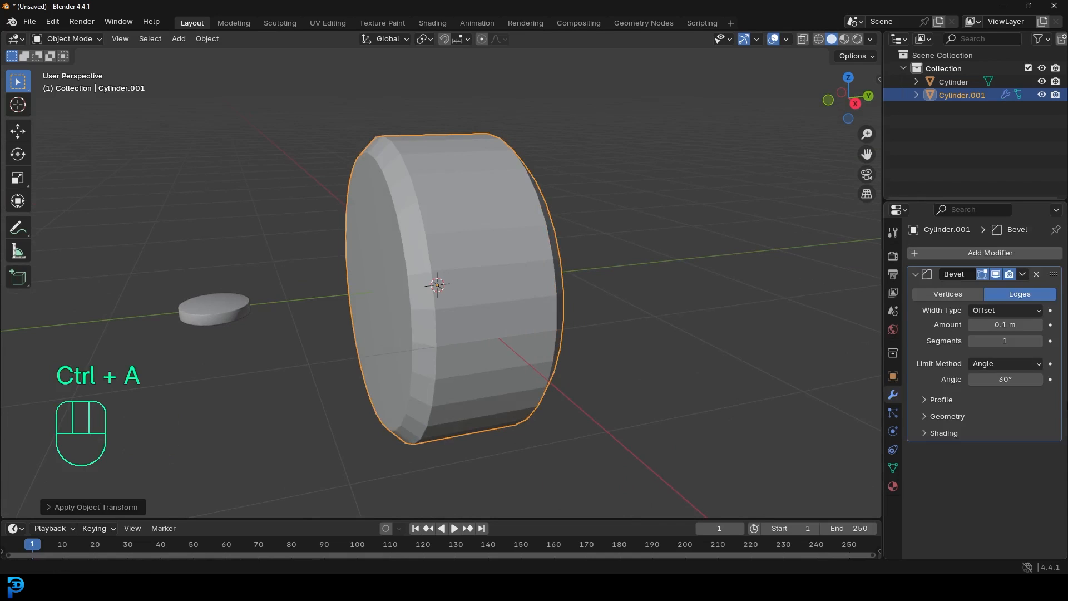
- Set the large cylinder's bevel amount to 0.028 m with 3 segments
{"action": "mouse_move", "coordinate": [1005, 325]}
{"action": "left_mouse_down", "text": "shift"}
{"action": "mouse_move", "coordinate": [979, 324]}
{"action": "mouse_move", "coordinate": [1013, 325]}
{"action": "left_mouse_up", "text": "shift"}
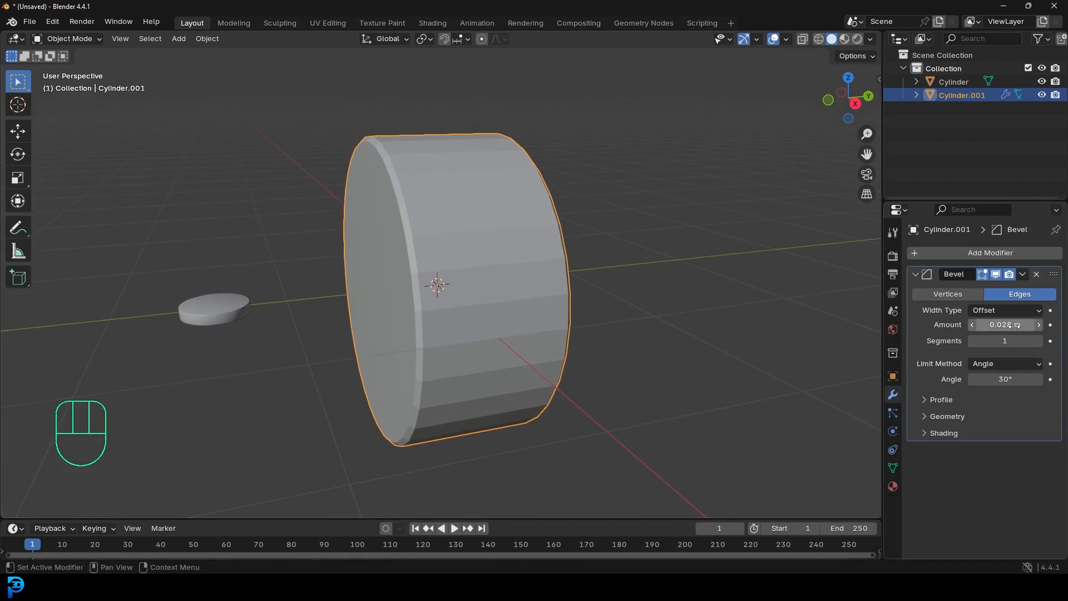
{"action": "left_click", "coordinate": [1039, 340]}
{"action": "left_click", "coordinate": [1040, 340]}
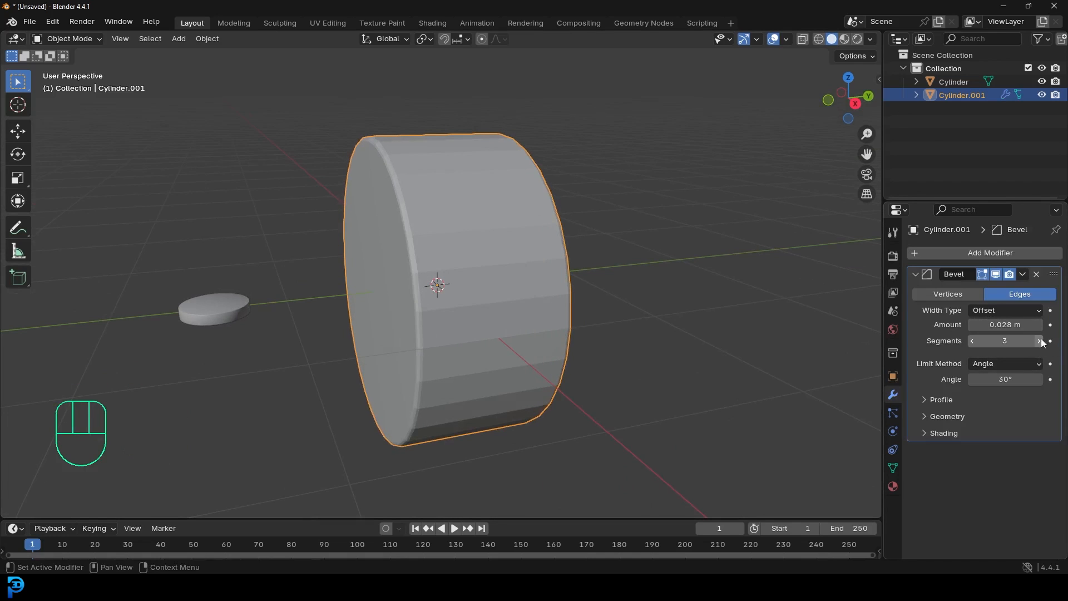
- Add a Subdivision Surface modifier to the large cylinder and apply both of its modifiers to the mesh
{"action": "left_click", "coordinate": [947, 253]}
{"action": "type", "text": "sub"}
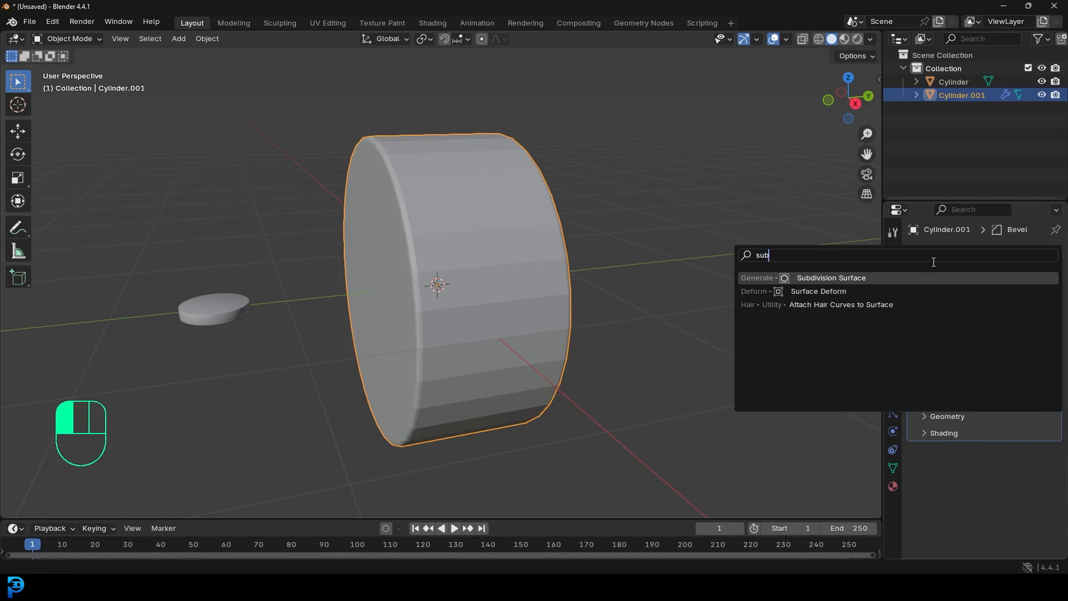
{"action": "left_click", "coordinate": [907, 274]}
{"action": "left_click", "coordinate": [1022, 273]}
{"action": "left_click", "coordinate": [1019, 288]}
{"action": "left_click", "coordinate": [1022, 274]}
{"action": "left_click", "coordinate": [1006, 288]}
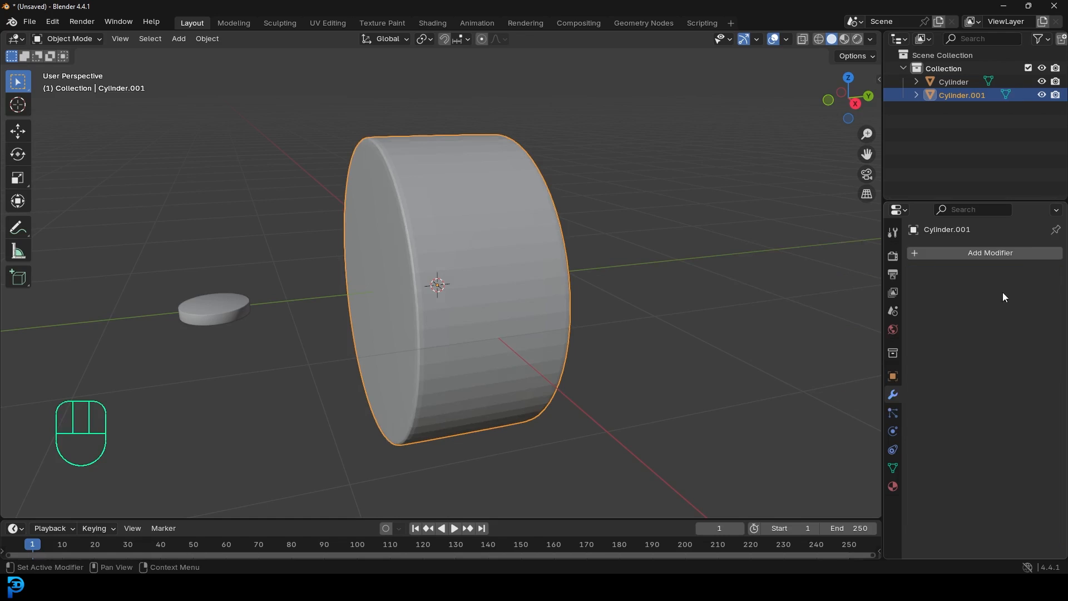
- Check the large cylinder's mesh in Edit Mode and shade the object smooth
{"action": "key", "text": "Tab"}
{"action": "middle_click_drag", "start_coordinate": [406, 234], "coordinate": [558, 218]}
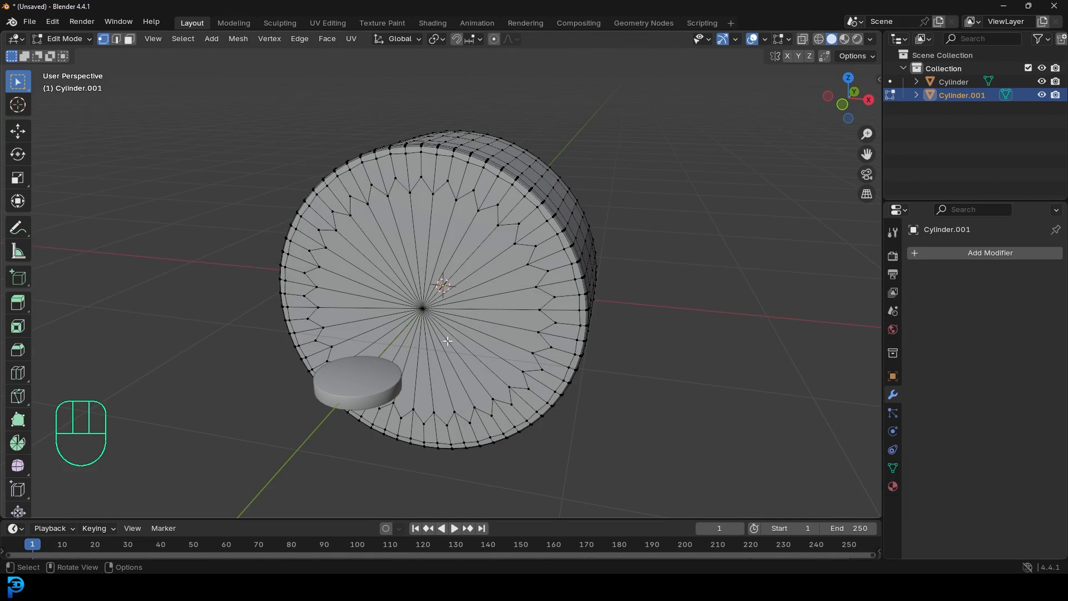
{"action": "key", "text": "Tab"}
{"action": "middle_click_drag", "start_coordinate": [482, 277], "coordinate": [495, 221]}
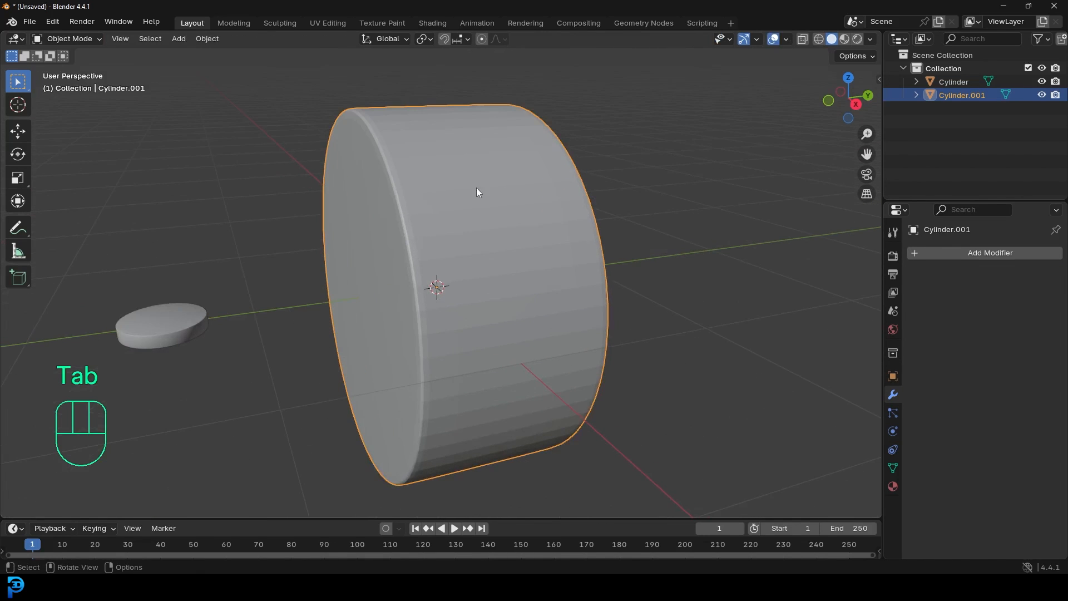
{"action": "right_click", "coordinate": [487, 157]}
{"action": "left_click", "coordinate": [437, 155]}
{"action": "middle_click_drag", "start_coordinate": [436, 156], "coordinate": [512, 196]}
- Move the large cylinder up about 1 m along Z so its lower edge rests at ground level
{"action": "key", "text": "KP_3"}
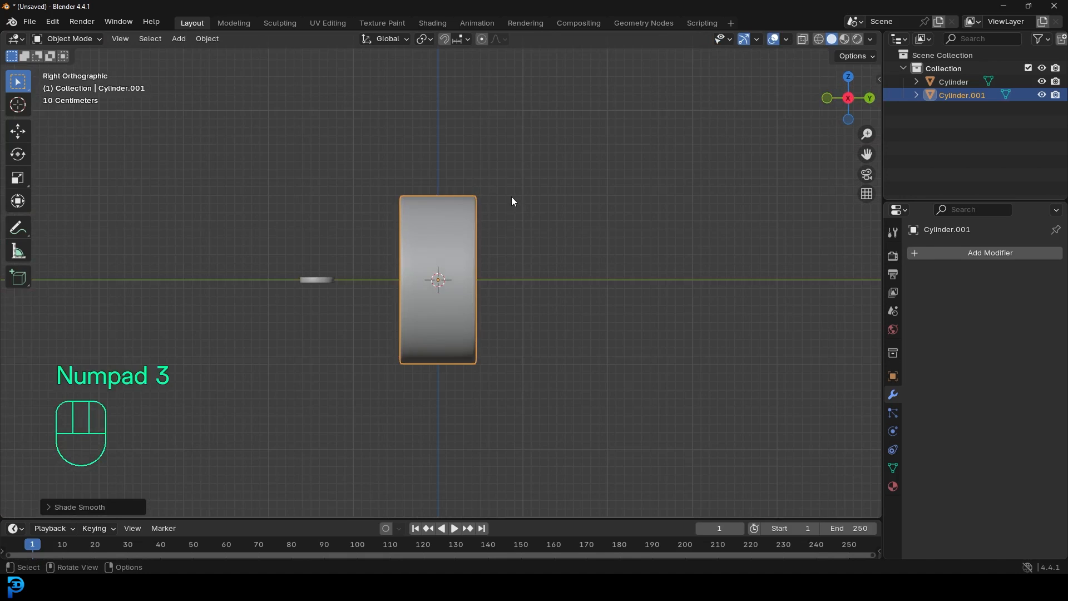
{"action": "scroll", "coordinate": [472, 282], "scroll_direction": "up", "scroll_amount": 3}
{"action": "key", "text": "g"}
{"action": "key", "text": "z"}
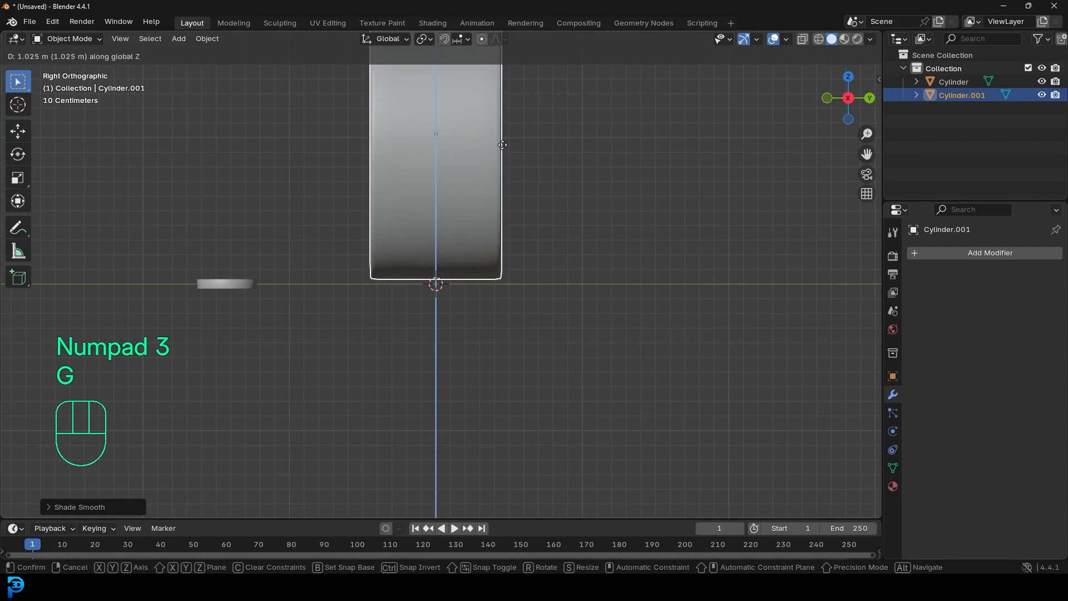
{"action": "left_click", "coordinate": [502, 149]}
- Raise the small disc about 0.03 m along Z in the front view so its underside sits at ground level
{"action": "middle_click_drag", "start_coordinate": [502, 149], "coordinate": [509, 205]}
{"action": "left_click", "coordinate": [368, 288]}
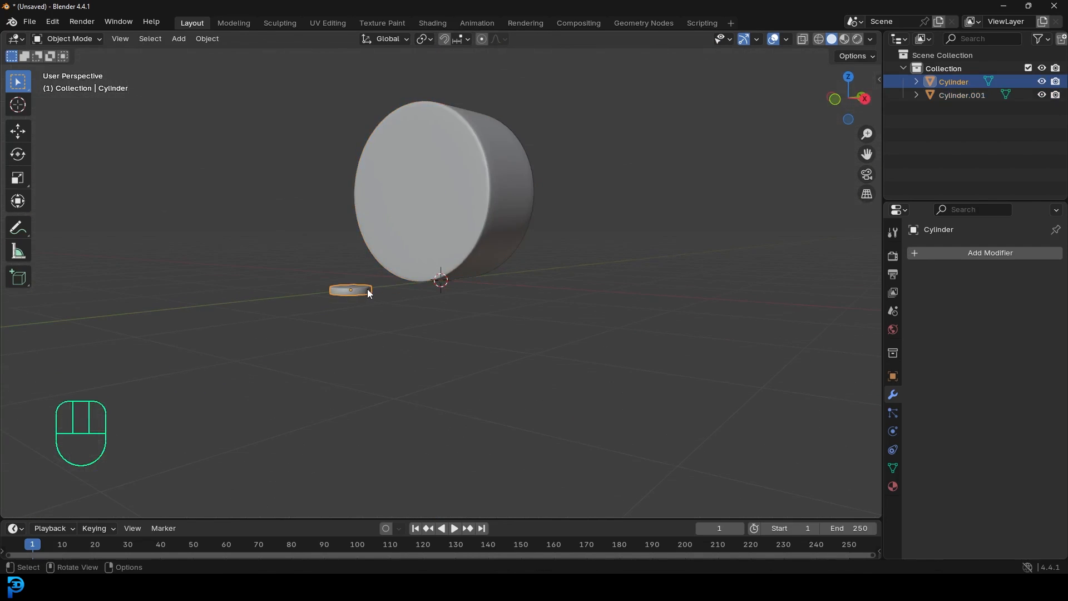
{"action": "key", "text": "KP_1"}
{"action": "scroll", "coordinate": [488, 314], "scroll_direction": "up", "scroll_amount": 4}
{"action": "scroll", "coordinate": [489, 315], "scroll_direction": "up", "scroll_amount": 3}
{"action": "key", "text": "g"}
{"action": "key", "text": "z"}
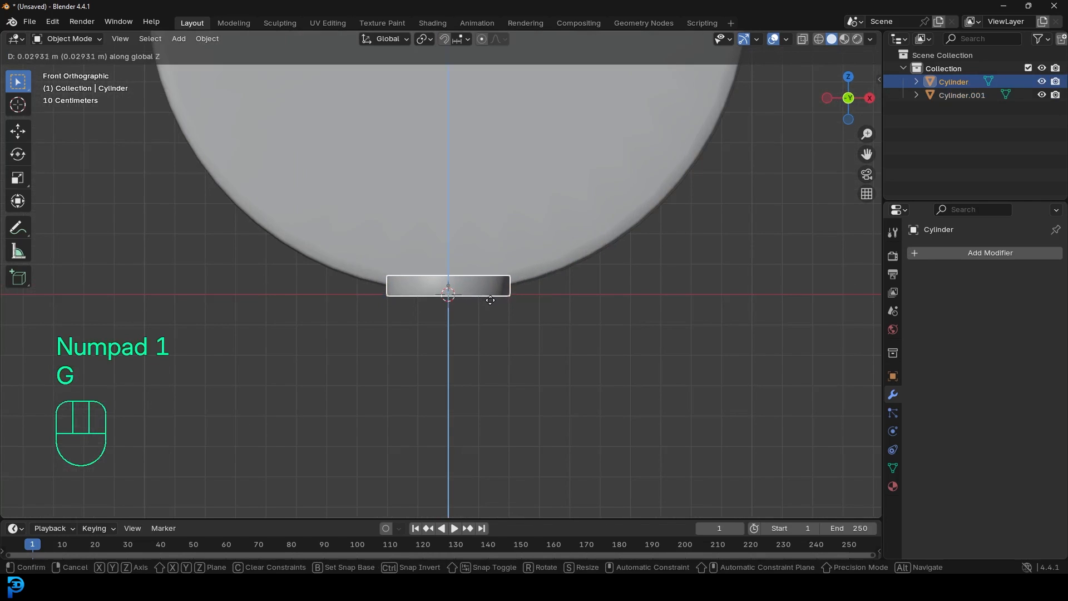
{"action": "left_click", "coordinate": [424, 321]}
{"action": "scroll", "coordinate": [424, 321], "scroll_direction": "up", "scroll_amount": 3}
{"action": "scroll", "coordinate": [429, 326], "scroll_direction": "up", "scroll_amount": 2}
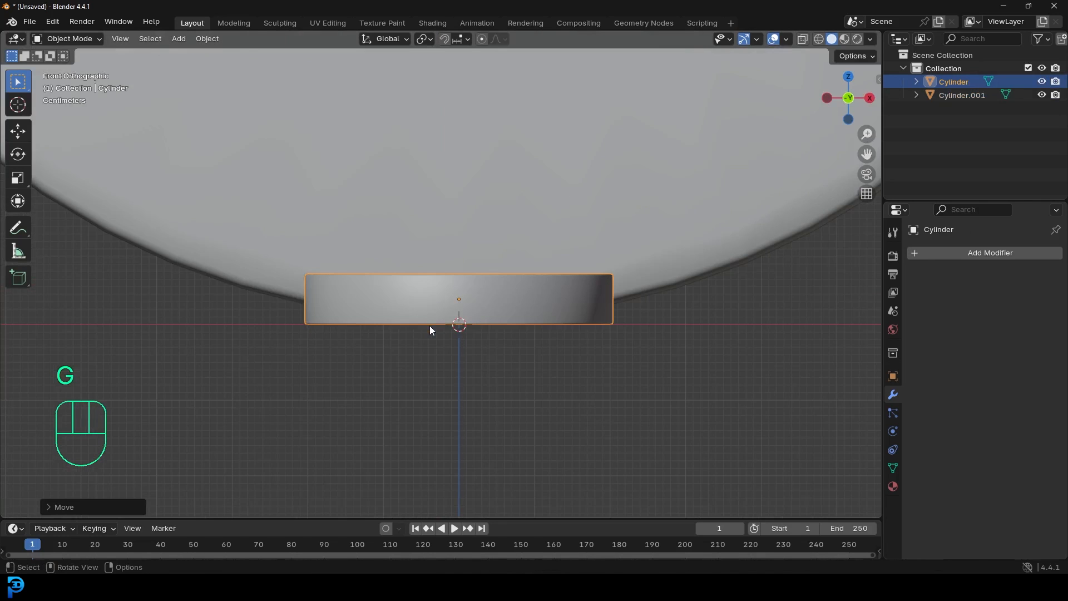
{"action": "scroll", "coordinate": [429, 326], "scroll_direction": "down", "scroll_amount": 7}
{"action": "middle_click_drag", "start_coordinate": [518, 285], "coordinate": [427, 264]}
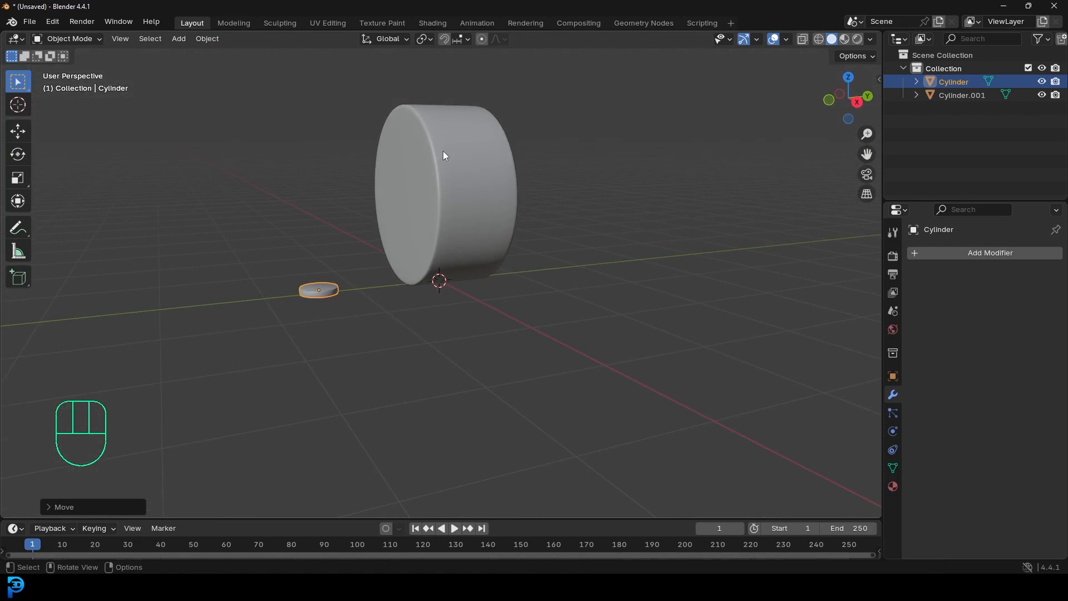
- Duplicate the small disc about 0.07 m straight up along Z, leaving only a thin gap above the original
{"action": "key", "text": "KP_3"}
{"action": "scroll", "coordinate": [322, 304], "scroll_direction": "up", "scroll_amount": 6}
{"action": "middle_click_drag", "start_coordinate": [244, 328], "coordinate": [526, 362], "text": "shift"}
{"action": "scroll", "coordinate": [303, 363], "scroll_direction": "up", "scroll_amount": 4}
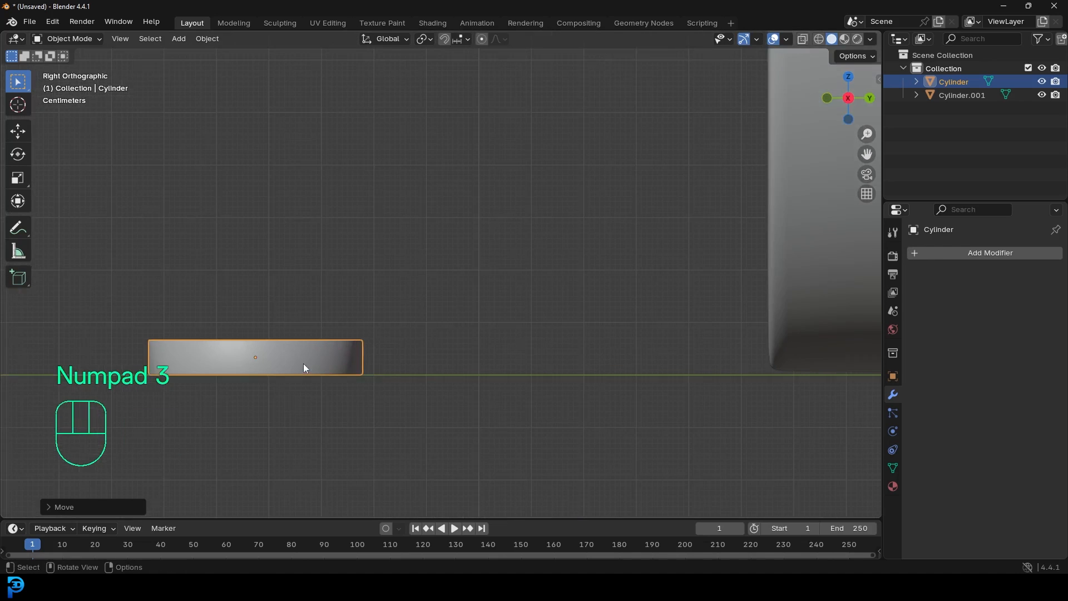
{"action": "middle_click_drag", "start_coordinate": [304, 367], "coordinate": [490, 337], "text": "shift"}
{"action": "key", "text": "shift+d"}
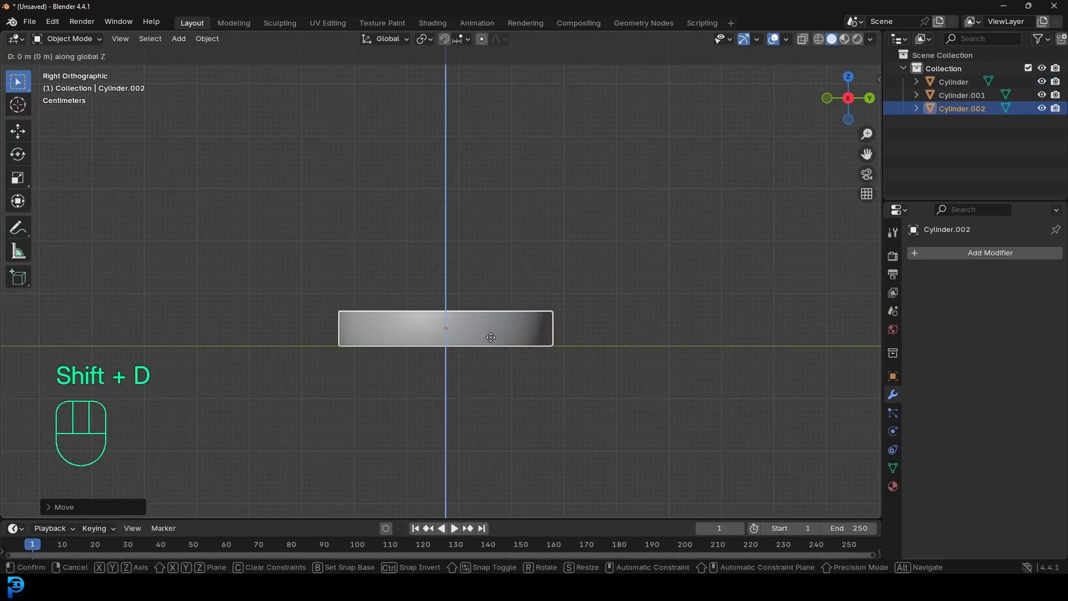
{"action": "key", "text": "z"}
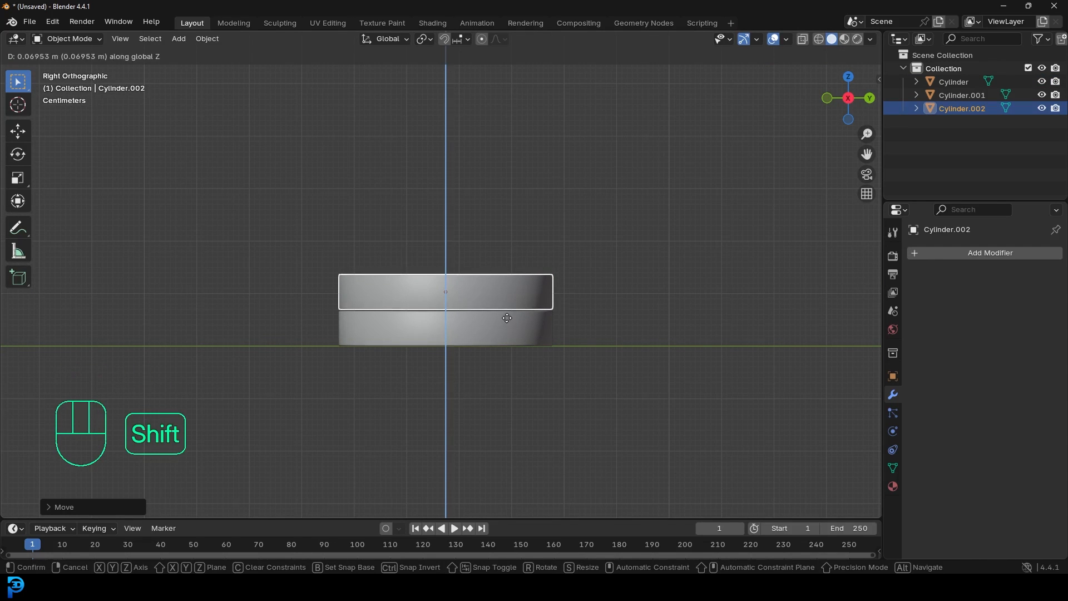
{"action": "left_click", "coordinate": [507, 321]}
{"action": "scroll", "coordinate": [429, 279], "scroll_direction": "up", "scroll_amount": 8}
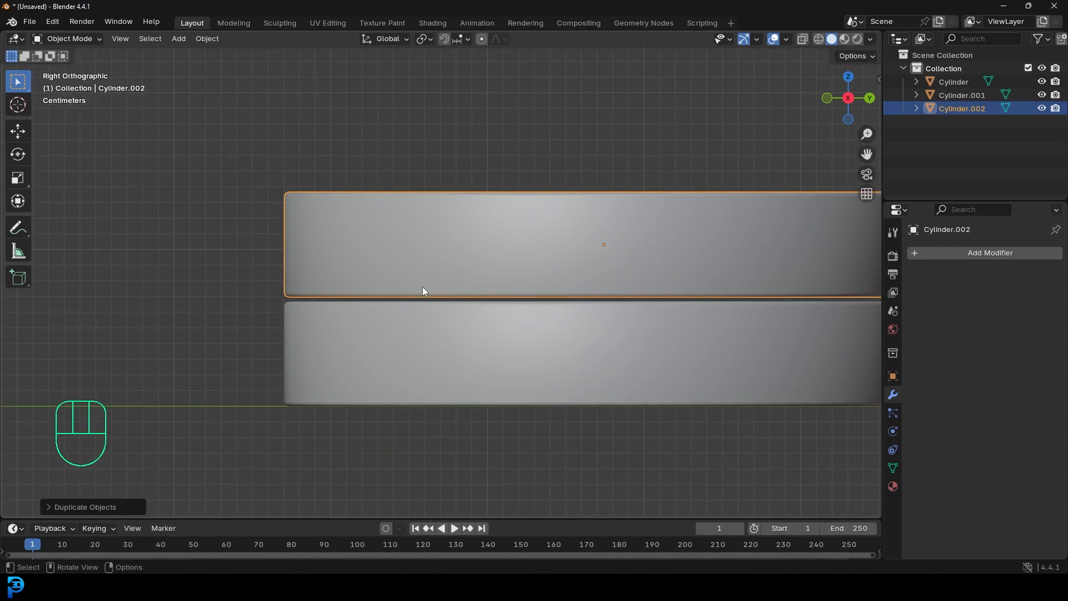
{"action": "scroll", "coordinate": [423, 285], "scroll_direction": "down", "scroll_amount": 7}
- Repeat the duplication until the small discs form a stack of 33, slightly taller than the large cylinder
{"action": "key", "text": "shift+r"}
{"action": "key", "text": "shift+r"}
{"action": "key", "text": "shift+r"}
{"action": "key", "text": "shift+r"}
{"action": "key", "text": "shift+r"}
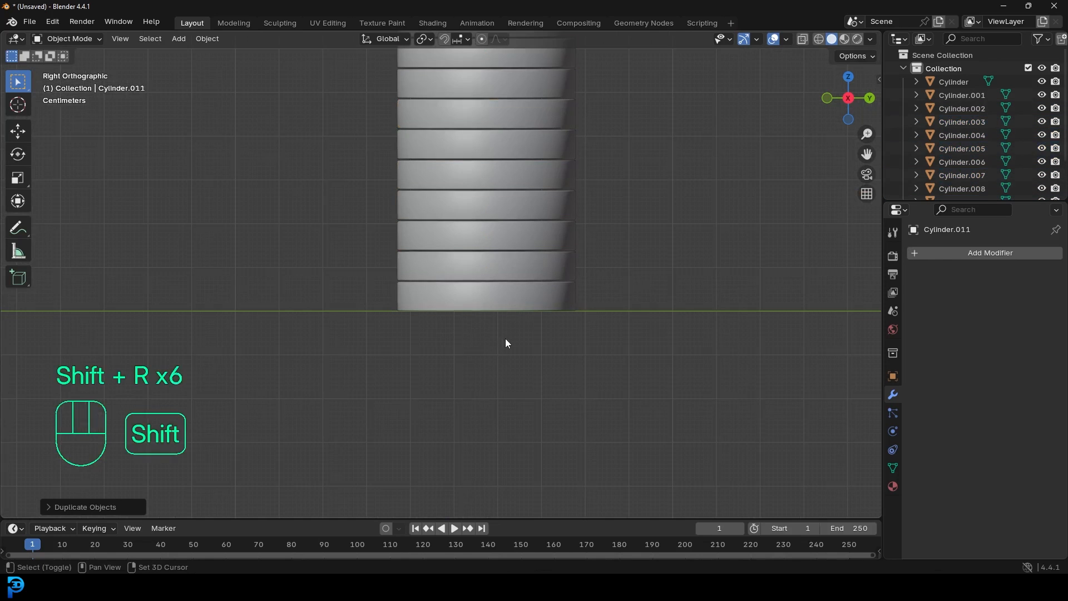
{"action": "key", "text": "shift+r"}
{"action": "key", "text": "shift+r"}
{"action": "key", "text": "shift+r"}
{"action": "key", "text": "shift+r"}
{"action": "key", "text": "shift+r"}
{"action": "scroll", "coordinate": [517, 339], "scroll_direction": "down", "scroll_amount": 8}
{"action": "key", "text": "shift+r"}
{"action": "key", "text": "shift+r"}
{"action": "key", "text": "shift+r"}
{"action": "key", "text": "shift+r"}
{"action": "key", "text": "shift+r"}
{"action": "key", "text": "shift+r"}
{"action": "key", "text": "shift+r"}
{"action": "key", "text": "shift+r"}
{"action": "key", "text": "shift+r"}
{"action": "key", "text": "shift+r"}
{"action": "key", "text": "shift+r"}
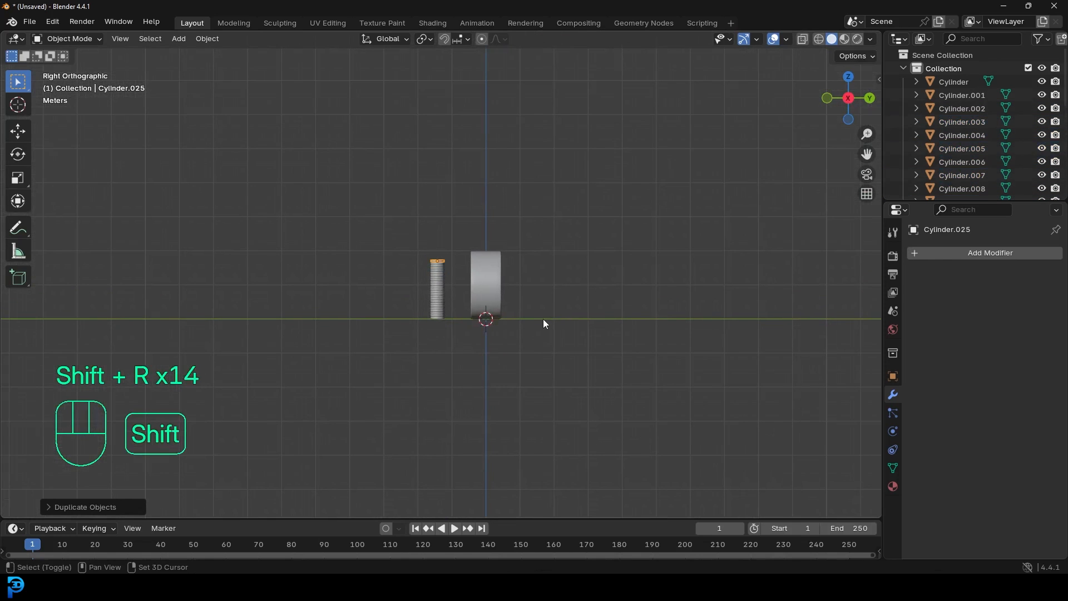
{"action": "key", "text": "shift+r"}
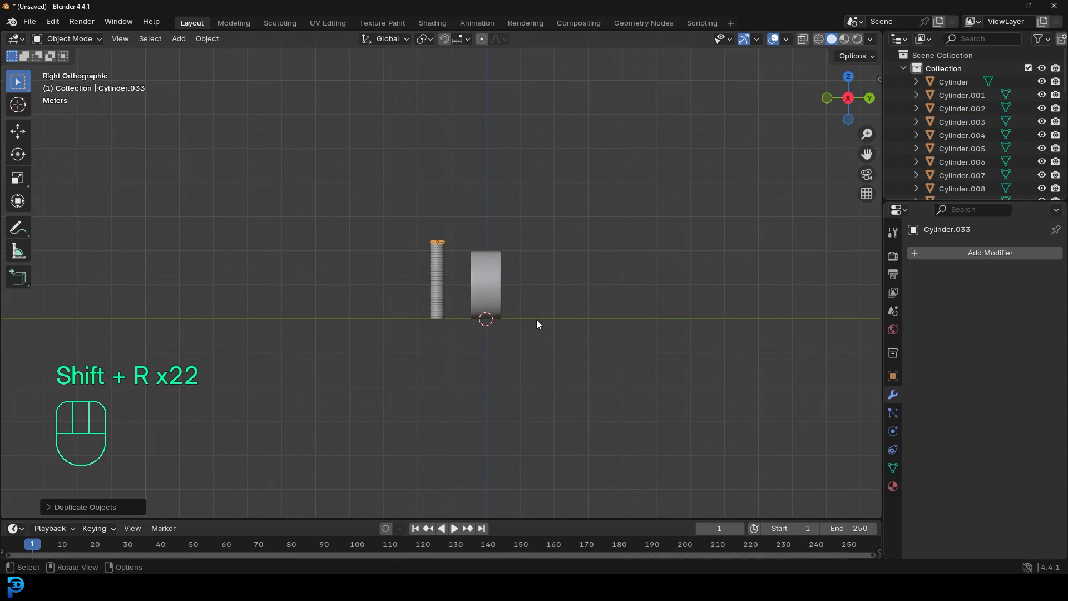
- Add a mesh plane at the origin under the large cylinder as its base
{"action": "scroll", "coordinate": [524, 291], "scroll_direction": "up", "scroll_amount": 5}
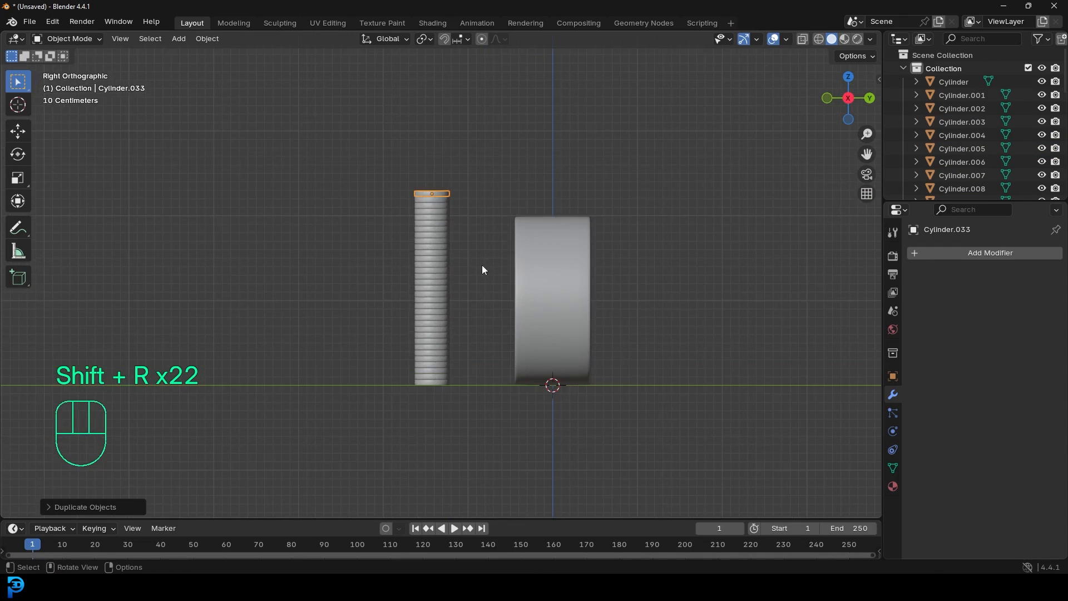
{"action": "mouse_move", "coordinate": [502, 232]}
{"action": "middle_mouse_down"}
{"action": "mouse_move", "coordinate": [543, 286]}
{"action": "mouse_move", "coordinate": [519, 231]}
{"action": "middle_mouse_up"}
{"action": "key", "text": "shift+a"}
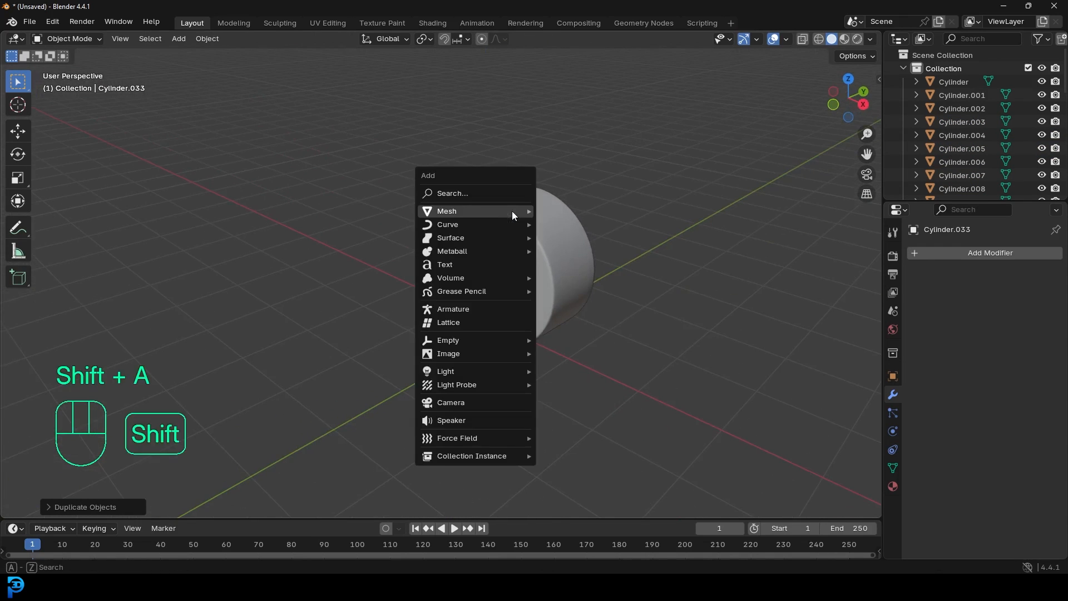
{"action": "mouse_move", "coordinate": [456, 210]}
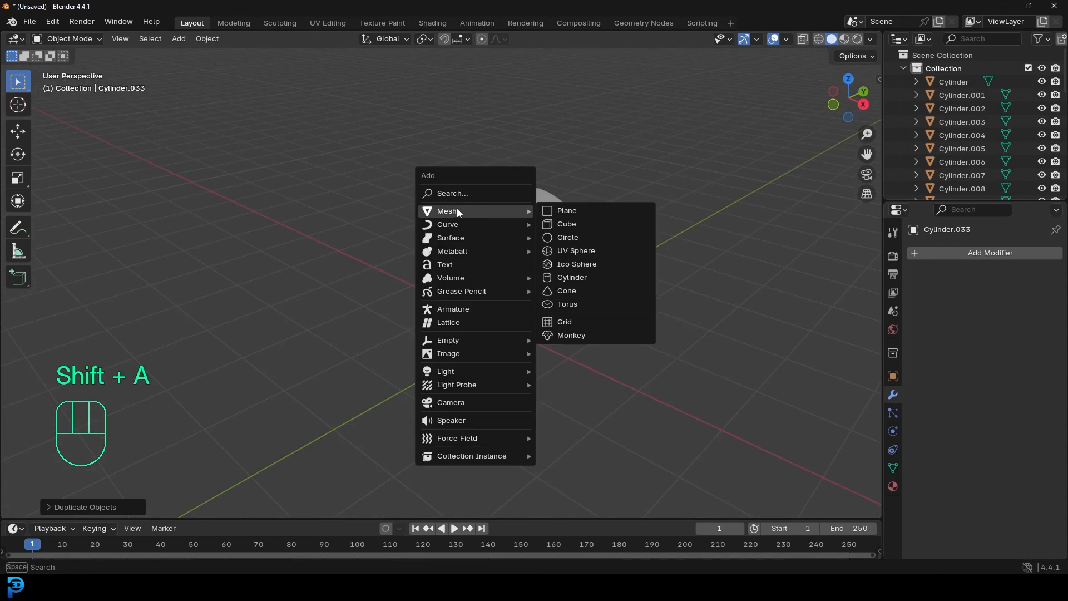
{"action": "left_click", "coordinate": [568, 211]}
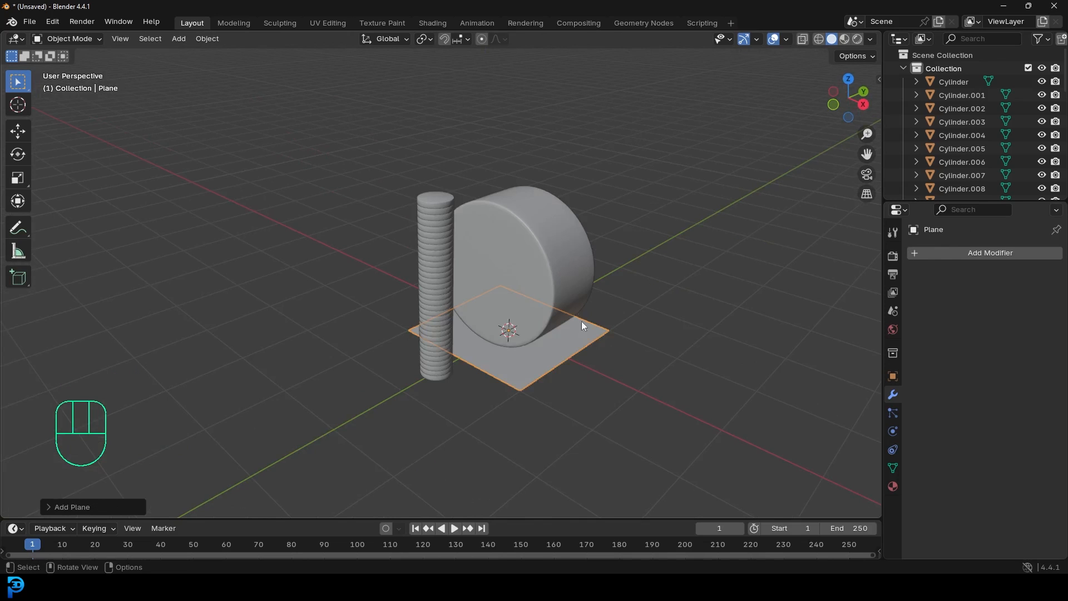
- Round the plane's four corners with a vertex bevel of about 0.25 m offset and 13 segments
{"action": "key", "text": "Tab"}
{"action": "scroll", "coordinate": [608, 306], "scroll_direction": "up", "scroll_amount": 2}
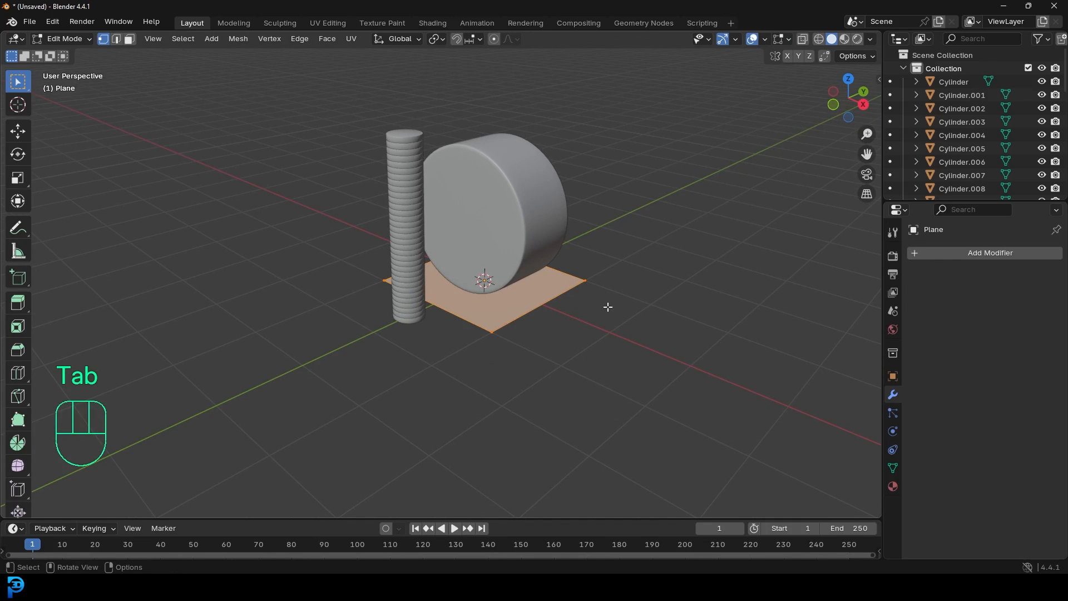
{"action": "key", "text": "shift+ctrl+b"}
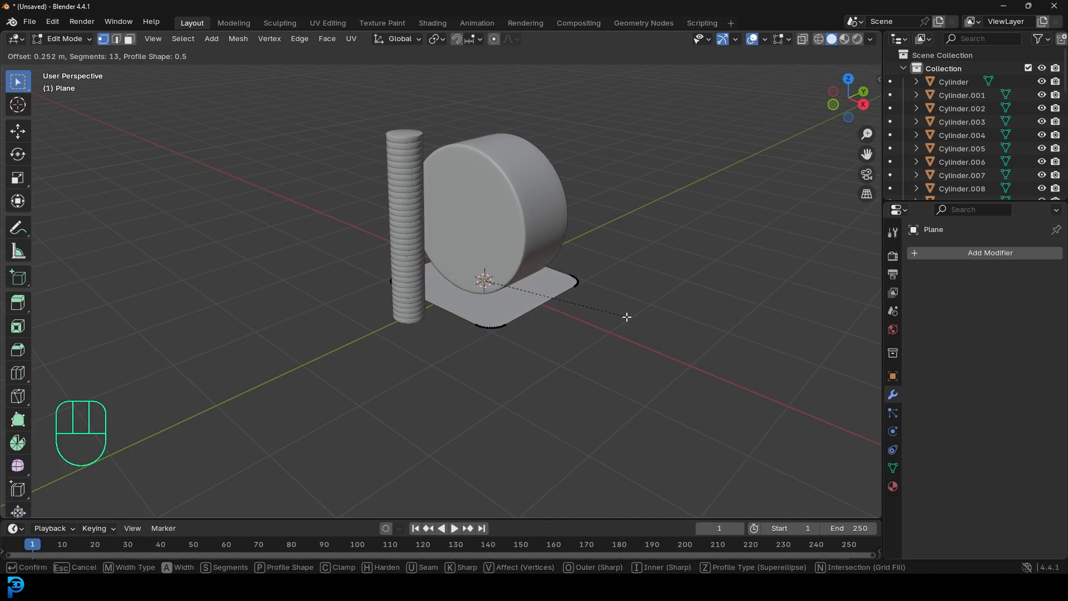
{"action": "left_click", "coordinate": [627, 316]}
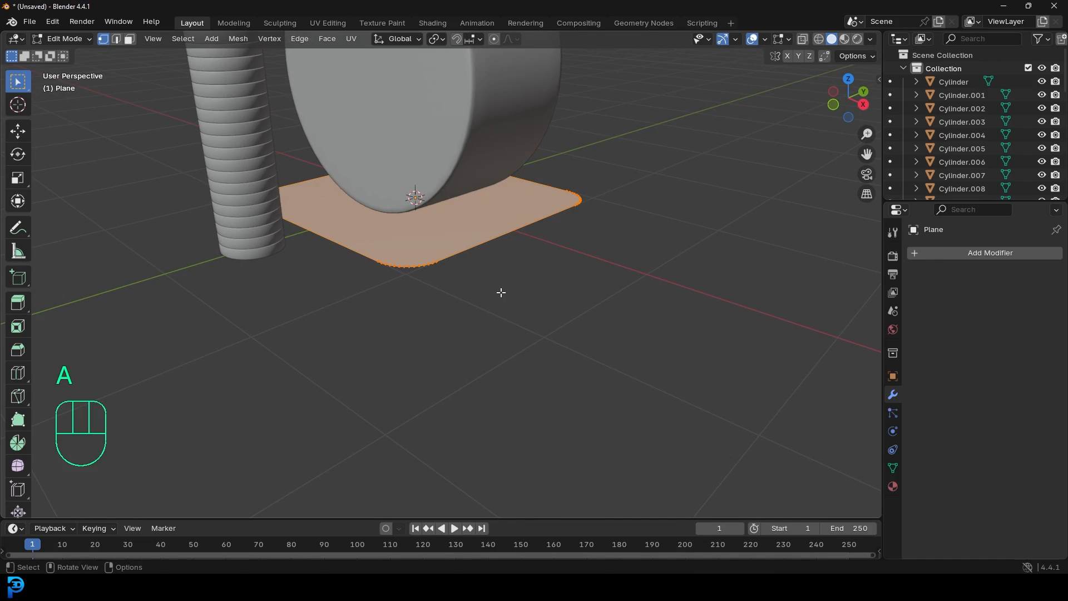
- Extrude the whole rounded plane downward about 0.1 m into a base plate and return to Object Mode
{"action": "key", "text": "e"}
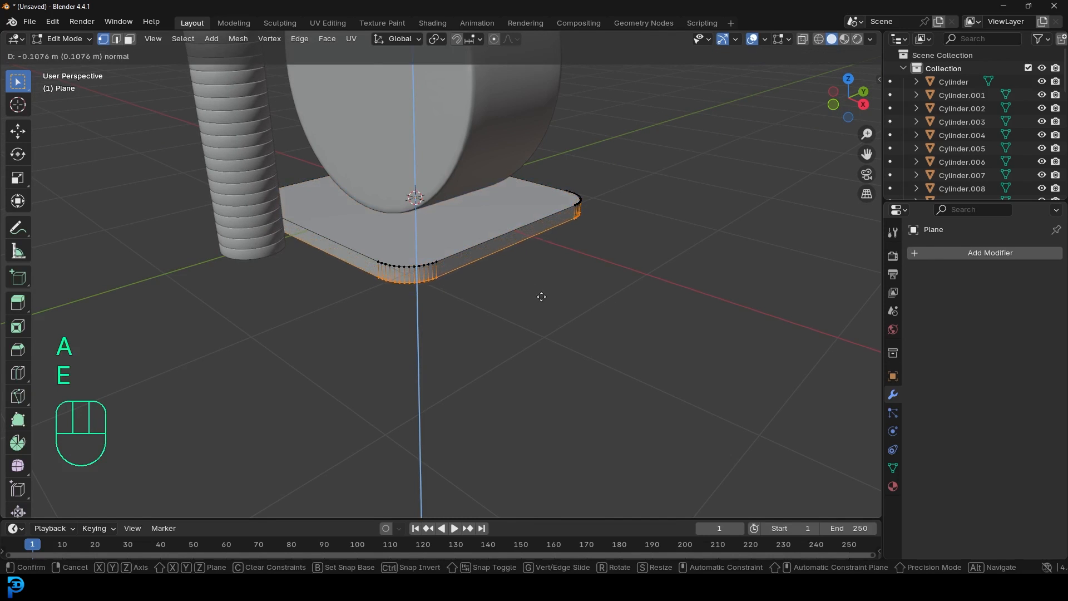
{"action": "left_click", "coordinate": [555, 298]}
{"action": "key", "text": "Tab"}
{"action": "middle_click_drag", "start_coordinate": [555, 298], "coordinate": [529, 248]}
- Add a Bevel modifier to the base plate with an amount of 0.014 m
{"action": "left_click", "coordinate": [965, 253]}
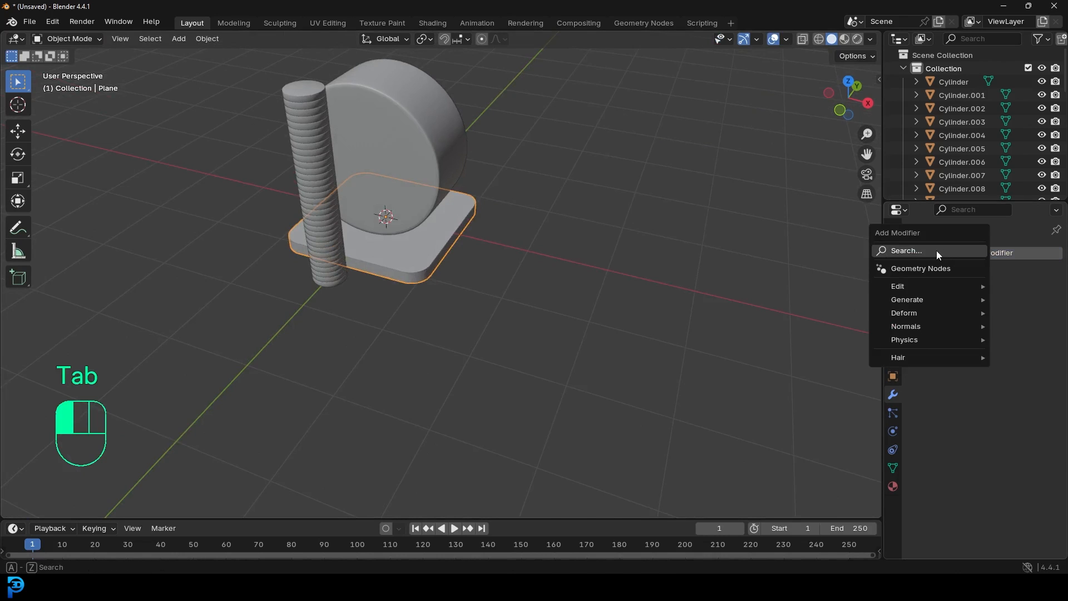
{"action": "left_click", "coordinate": [937, 251]}
{"action": "type", "text": "bev"}
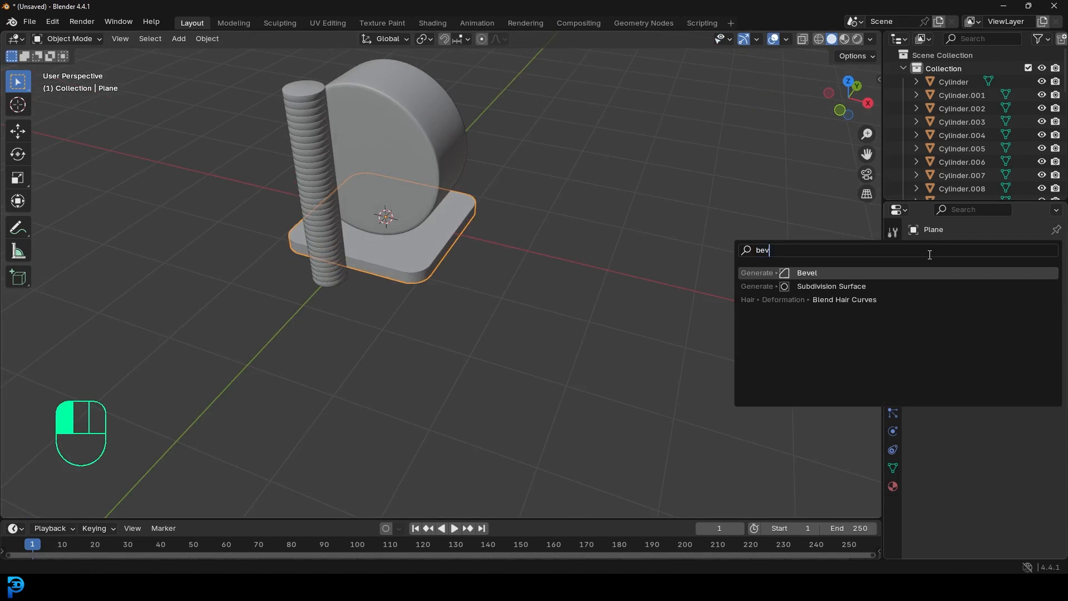
{"action": "key", "text": "Return"}
{"action": "scroll", "coordinate": [467, 172], "scroll_direction": "up", "scroll_amount": 2}
{"action": "left_click_drag", "start_coordinate": [1004, 324], "coordinate": [979, 324], "text": "shift"}
{"action": "middle_click_drag", "start_coordinate": [556, 300], "coordinate": [696, 286]}
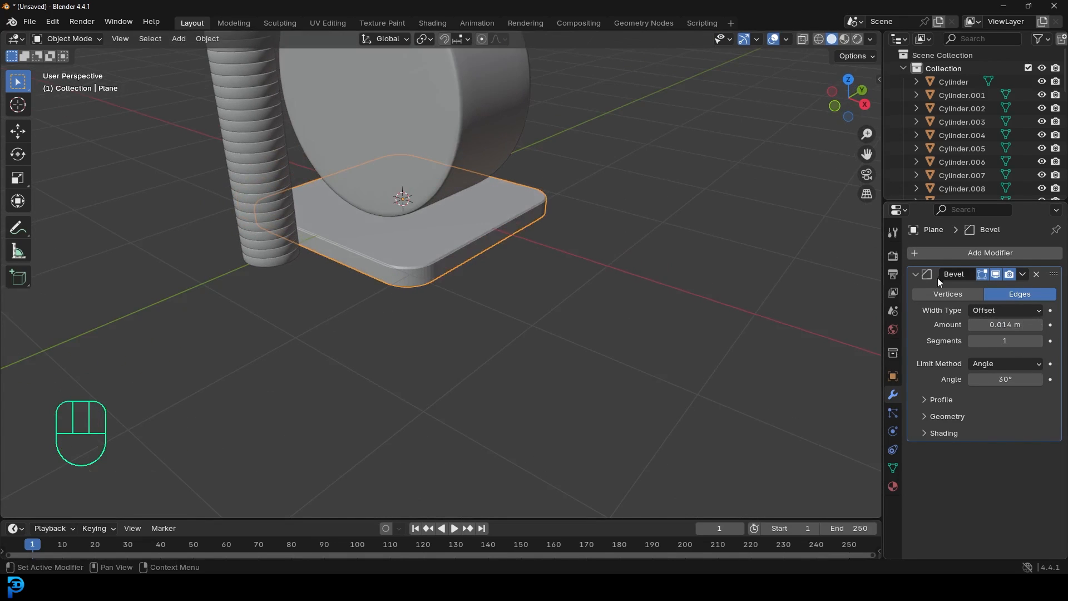
{"action": "left_click", "coordinate": [951, 256]}
{"action": "type", "text": "aww"}
{"action": "key", "text": "Return"}
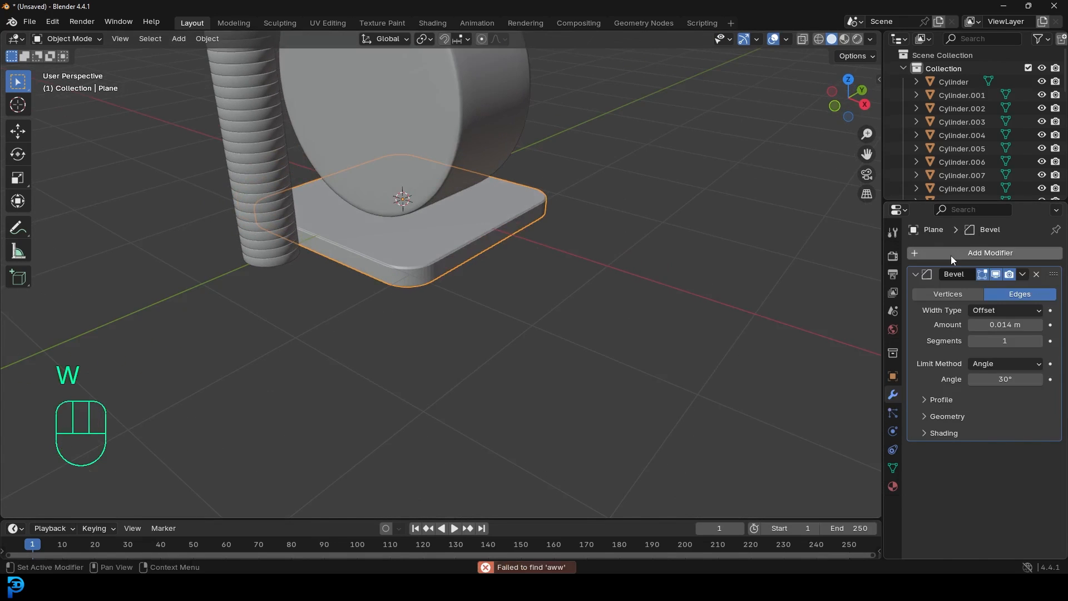
- Add an Array modifier to the base plate with a relative X offset factor of 1.01
{"action": "left_click", "coordinate": [952, 246]}
{"action": "type", "text": "arr"}
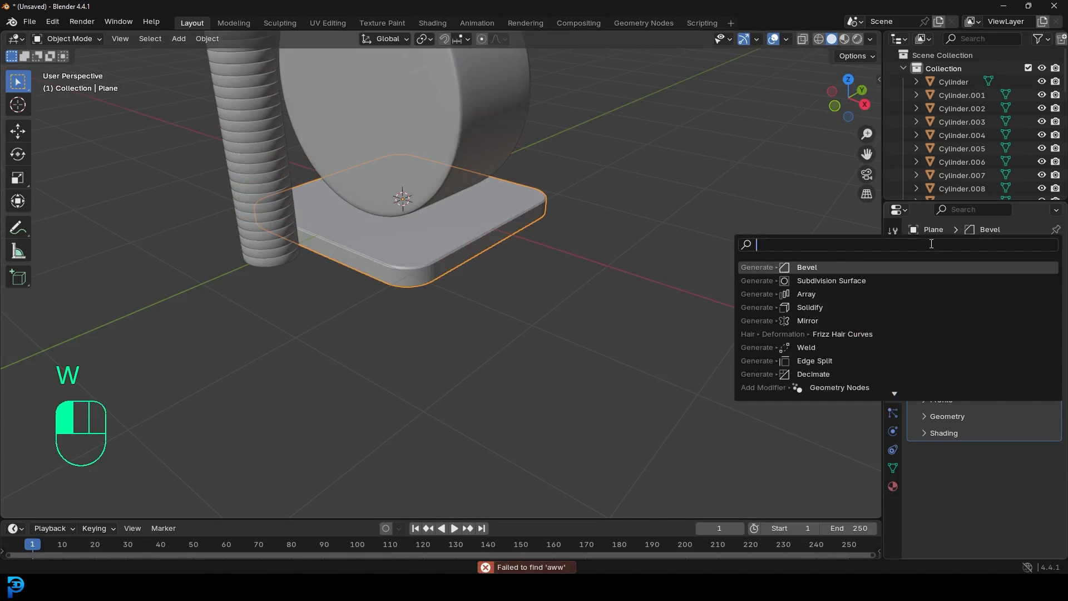
{"action": "type", "text": "a"}
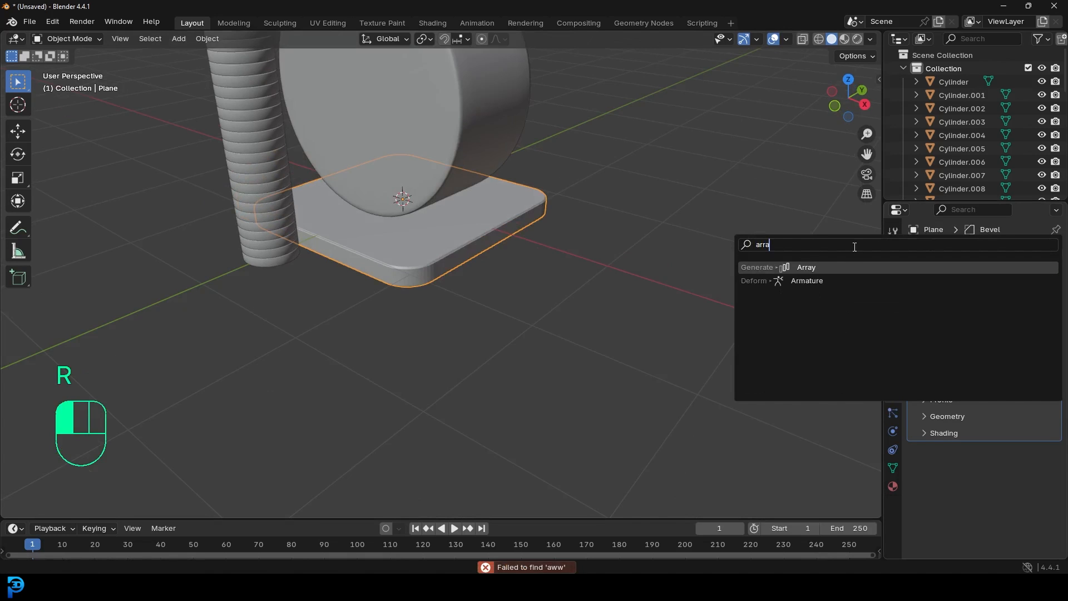
{"action": "left_click", "coordinate": [801, 267]}
{"action": "scroll", "coordinate": [971, 464], "scroll_direction": "down", "scroll_amount": 4}
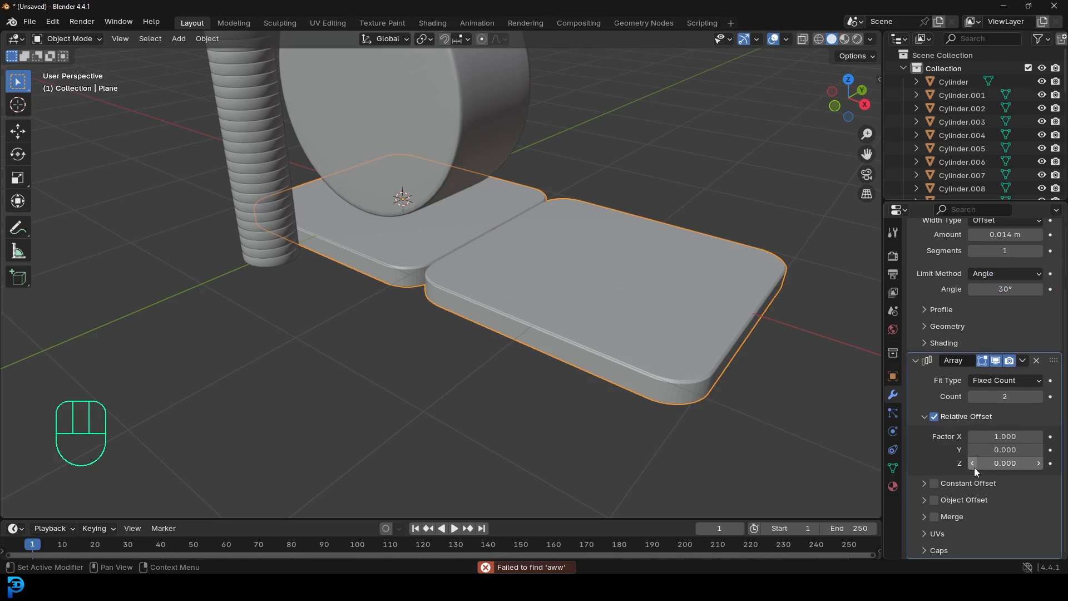
{"action": "left_click", "coordinate": [1007, 437]}
{"action": "type", "text": "1"}
{"action": "key", "text": "Return"}
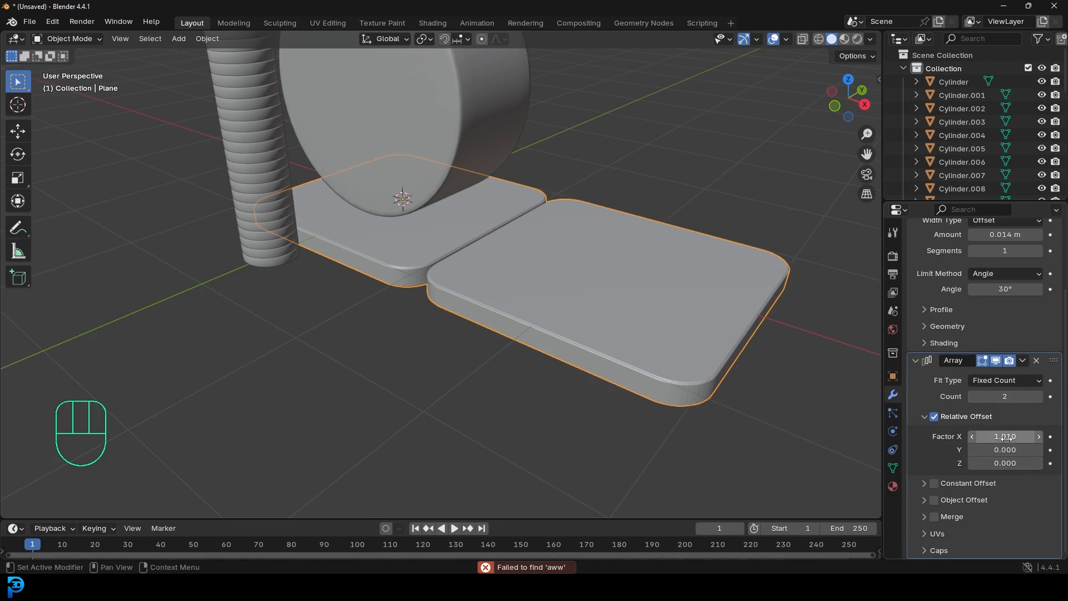
- Set the base plate's array count to 10 to form a row of tiles
{"action": "left_click", "coordinate": [1014, 399]}
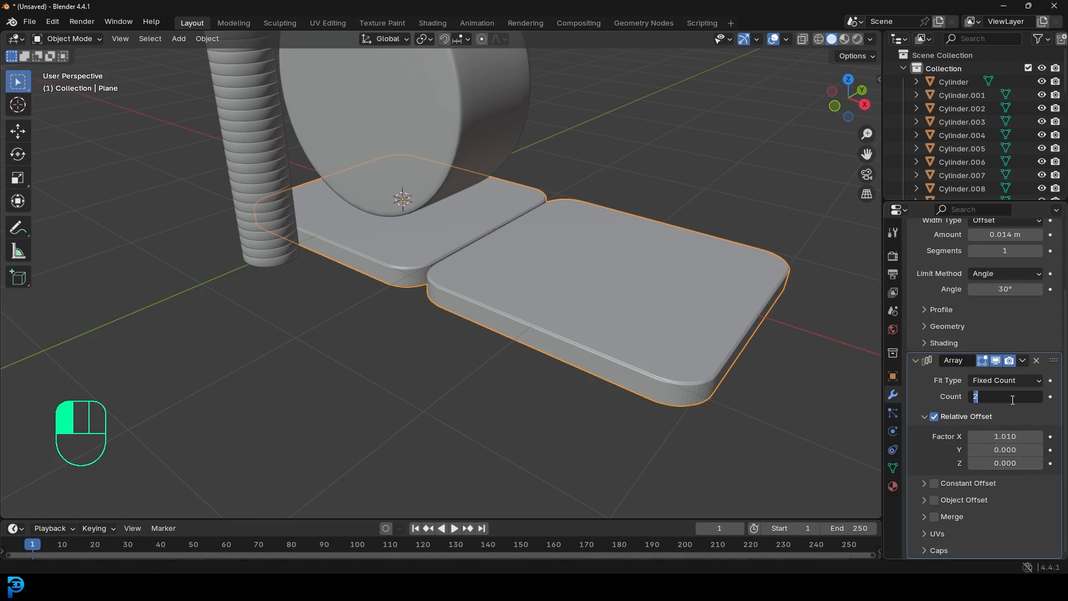
{"action": "key", "text": "Return"}
{"action": "scroll", "coordinate": [566, 245], "scroll_direction": "down", "scroll_amount": 4}
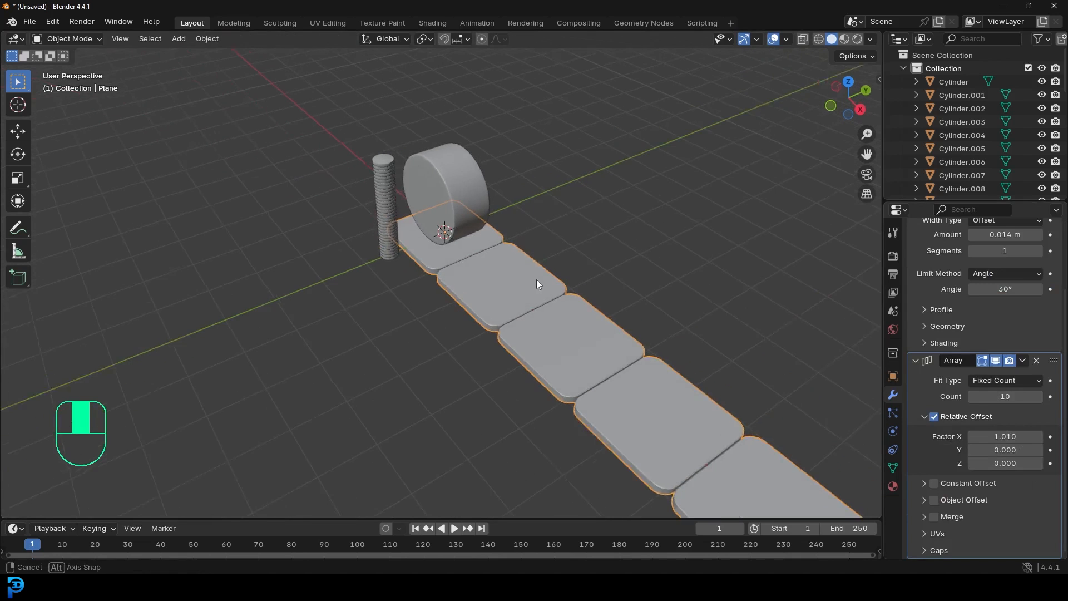
{"action": "middle_click_drag", "start_coordinate": [638, 376], "coordinate": [585, 246], "text": "shift"}
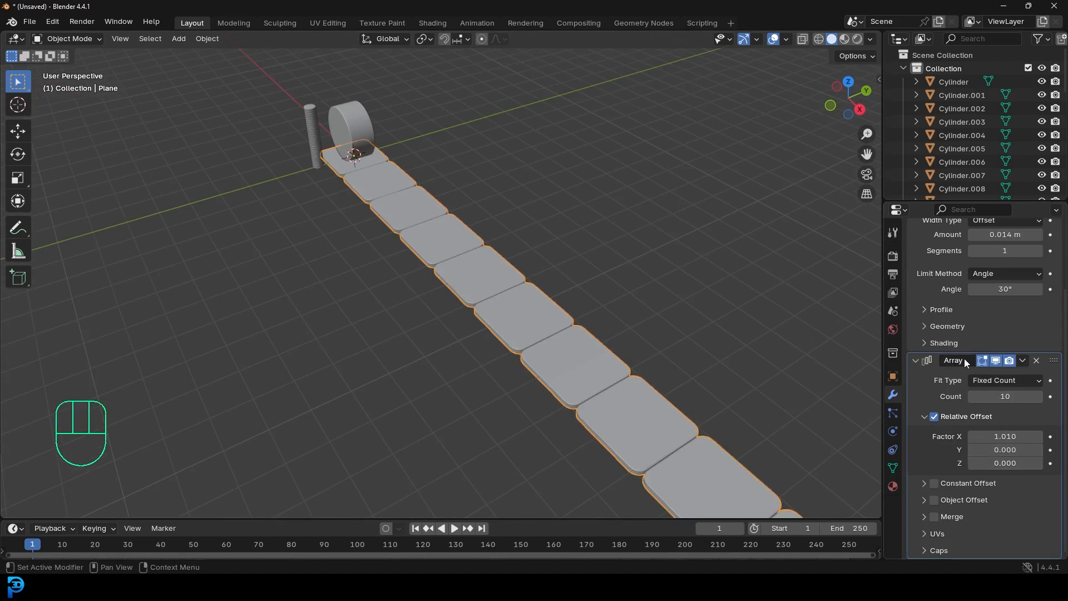
- Duplicate the Array modifier and set the copy's relative offset factors to X 0 and Y 1.01 for a tile grid
{"action": "left_click", "coordinate": [1023, 361]}
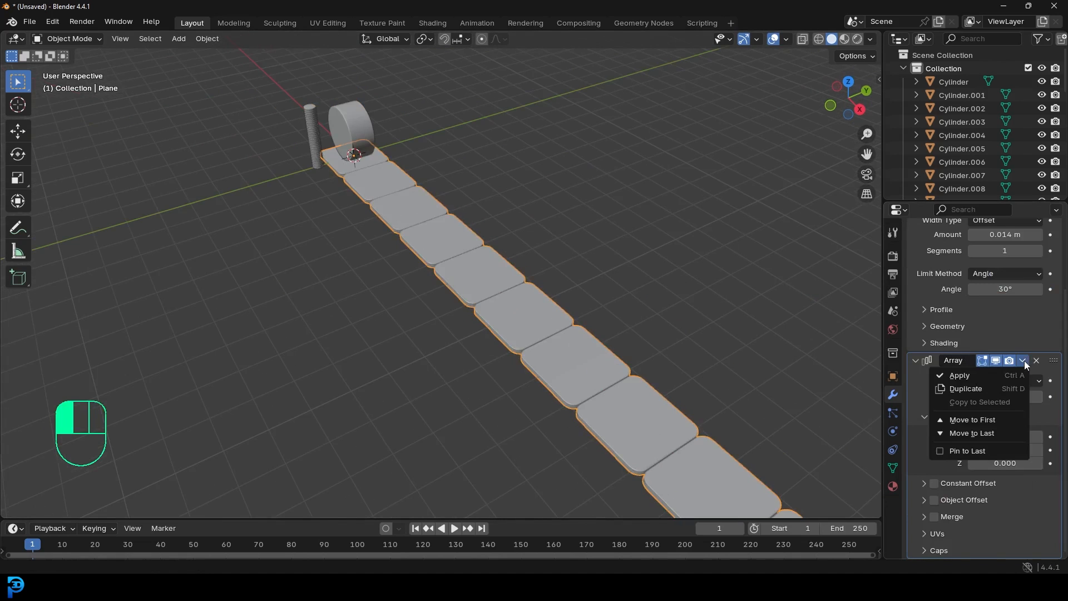
{"action": "left_click", "coordinate": [992, 386]}
{"action": "scroll", "coordinate": [959, 392], "scroll_direction": "down", "scroll_amount": 6}
{"action": "scroll", "coordinate": [960, 393], "scroll_direction": "down", "scroll_amount": 2}
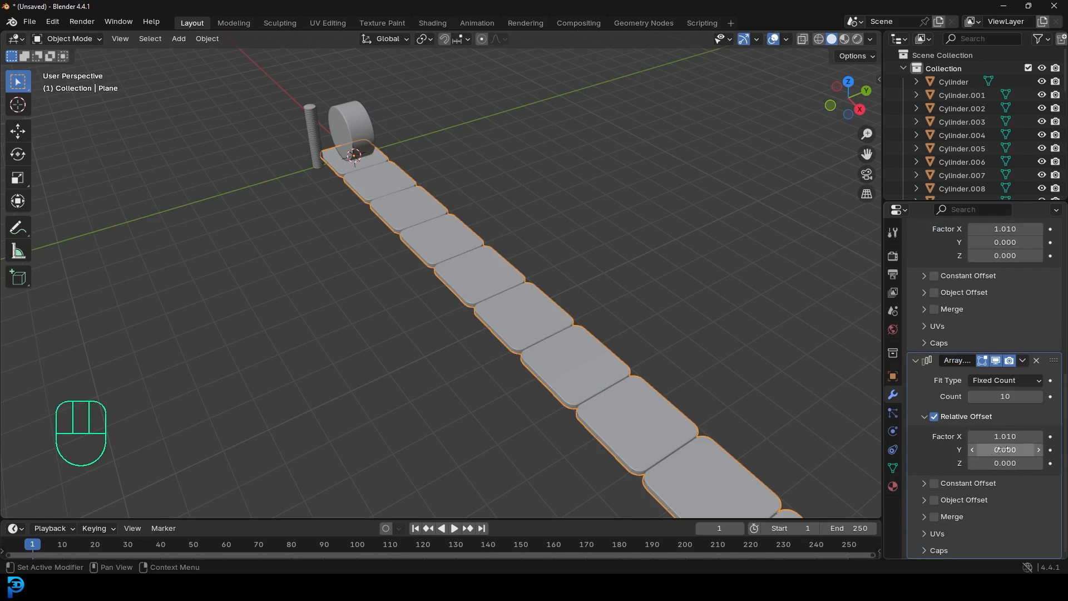
{"action": "left_click", "coordinate": [995, 450]}
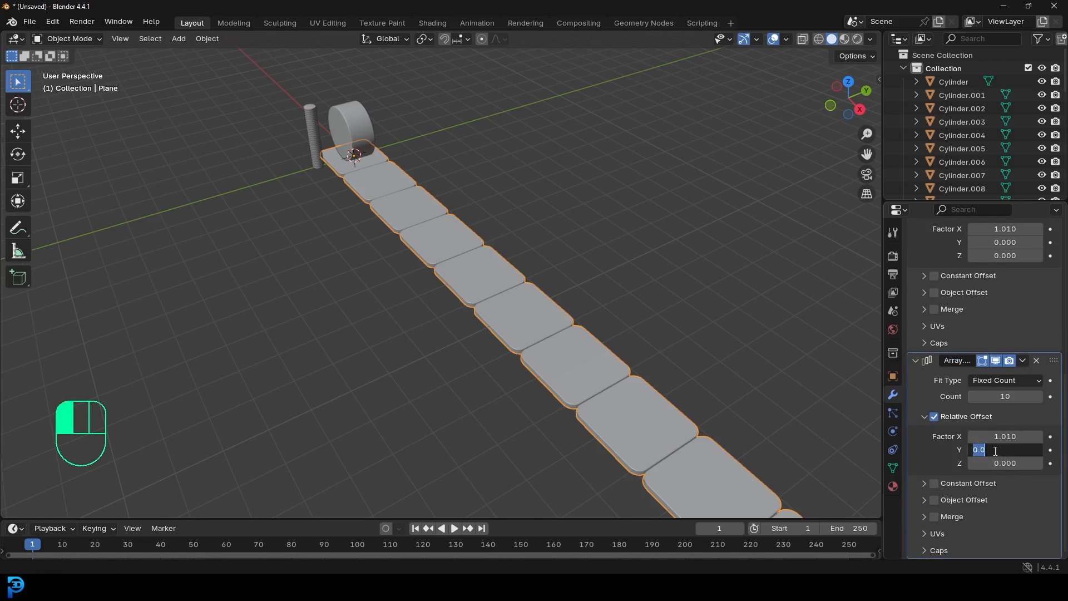
{"action": "type", "text": "1.01"}
{"action": "key", "text": "Return"}
{"action": "left_click", "coordinate": [1004, 437]}
{"action": "type", "text": "0"}
{"action": "key", "text": "Return"}
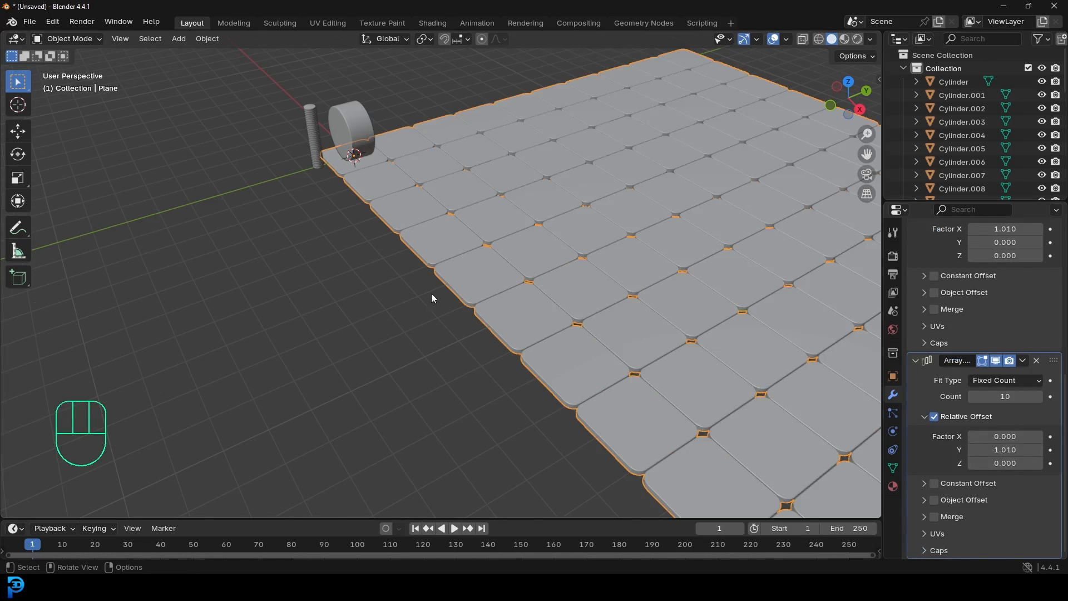
{"action": "scroll", "coordinate": [429, 299], "scroll_direction": "down", "scroll_amount": 5}
{"action": "middle_click_drag", "start_coordinate": [543, 289], "coordinate": [625, 258]}
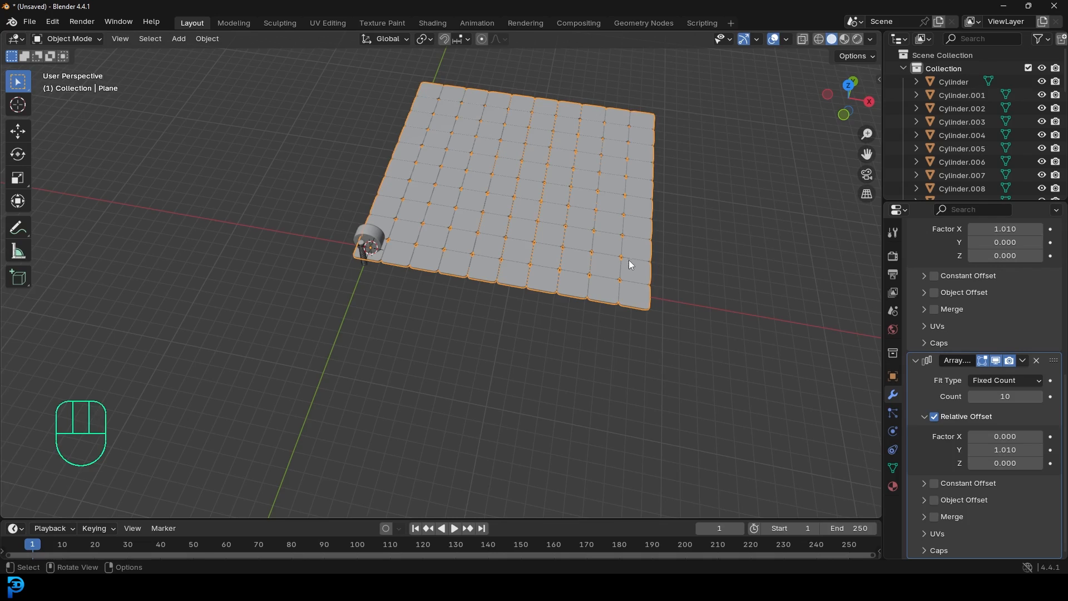
- Apply the duplicated Array modifier, the original Array and the Bevel modifier on the tile grid
{"action": "left_click", "coordinate": [1028, 359]}
{"action": "left_click", "coordinate": [1006, 378]}
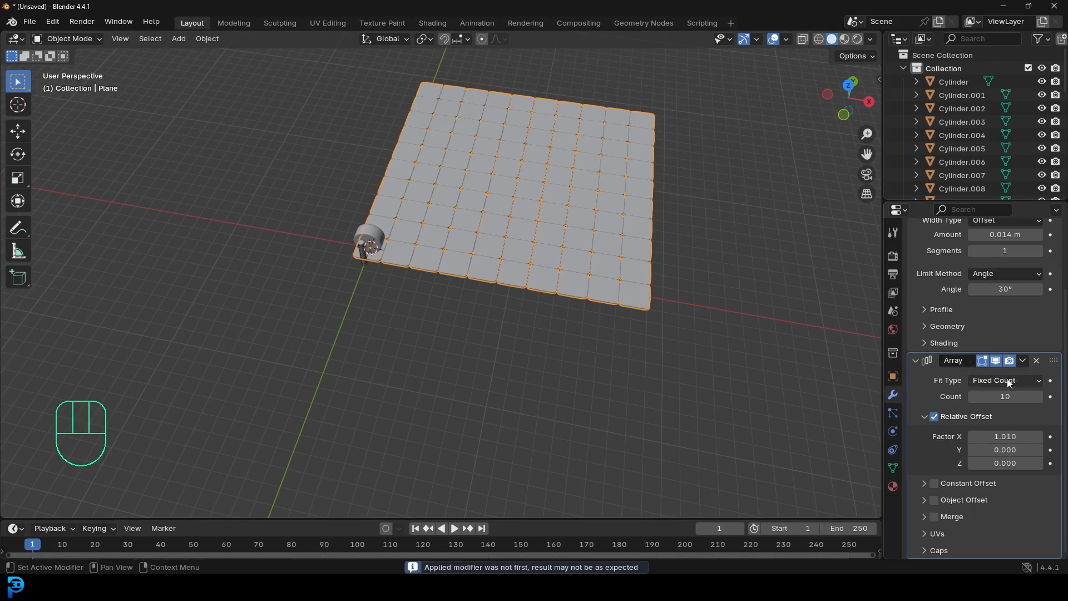
{"action": "left_click", "coordinate": [1024, 359]}
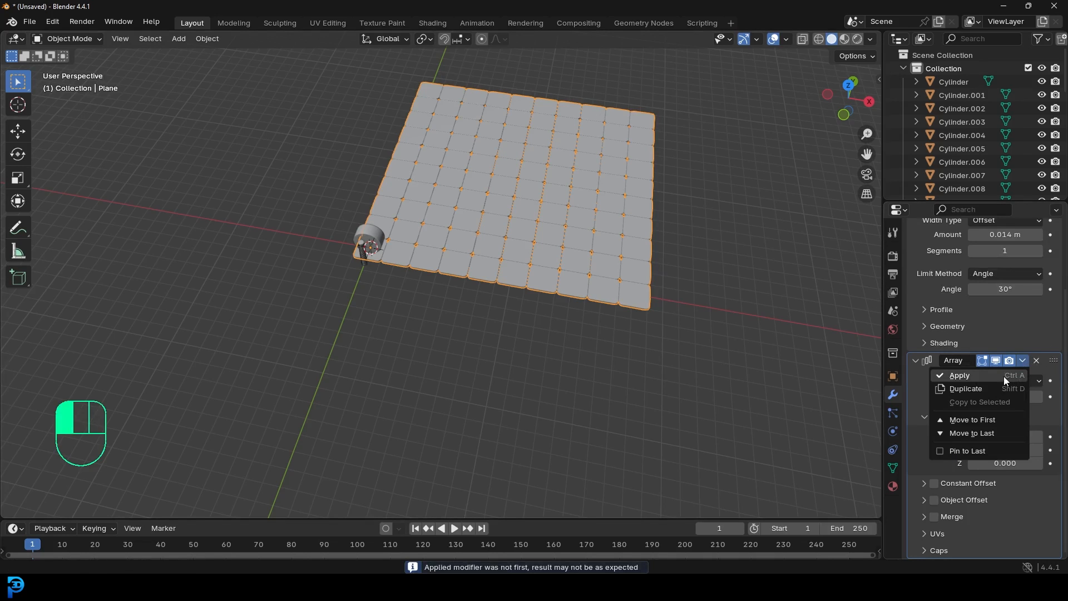
{"action": "left_click", "coordinate": [1004, 375]}
{"action": "left_click", "coordinate": [1024, 275]}
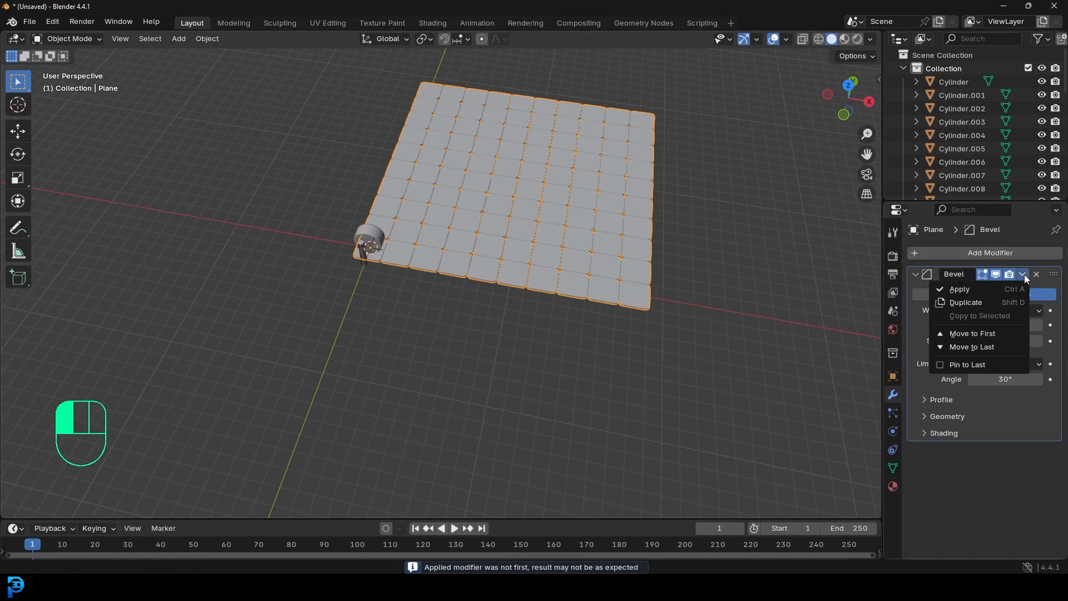
{"action": "left_click", "coordinate": [1012, 288]}
- Shade the tile floor with Shade Auto Smooth
{"action": "scroll", "coordinate": [566, 325], "scroll_direction": "up", "scroll_amount": 8}
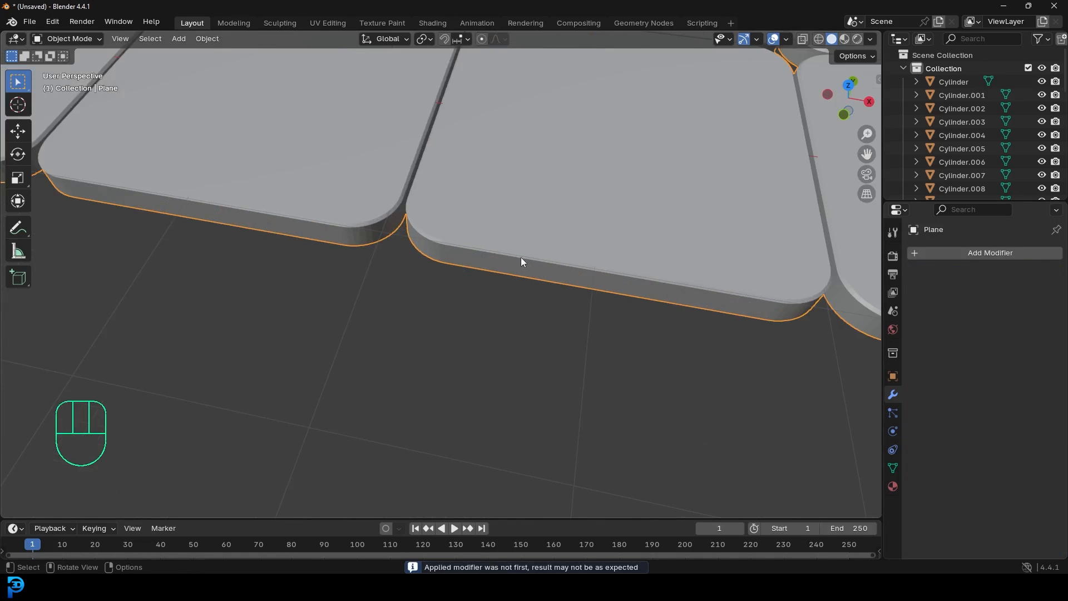
{"action": "right_click", "coordinate": [491, 199]}
{"action": "left_click", "coordinate": [475, 213]}
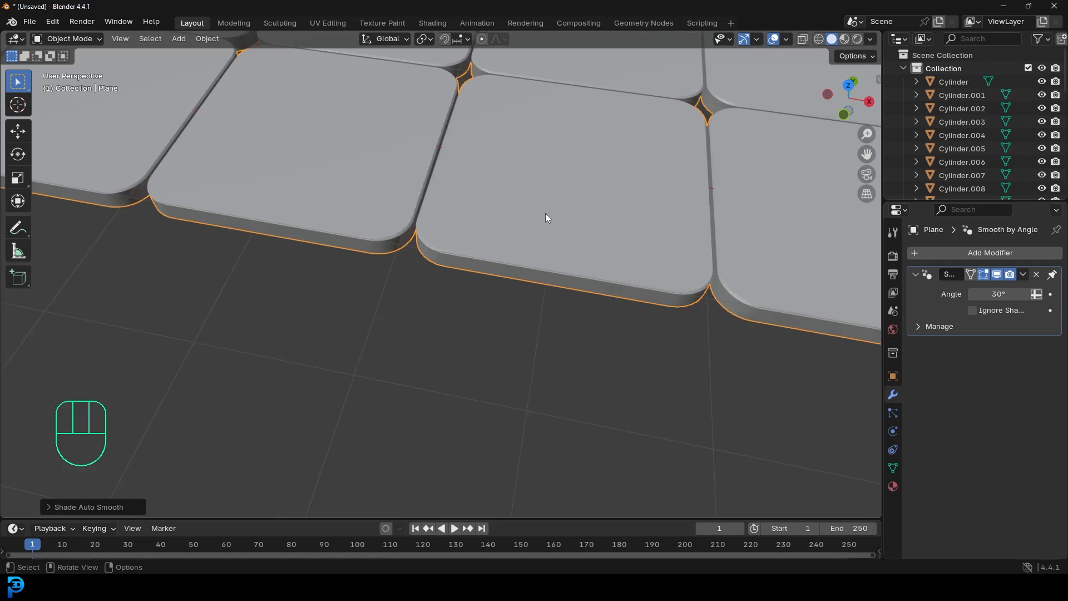
- Move the tile floor in top view about 9 m along both negative X and negative Y, centring it under the magnets
{"action": "scroll", "coordinate": [545, 213], "scroll_direction": "down", "scroll_amount": 6}
{"action": "key", "text": "KP_7"}
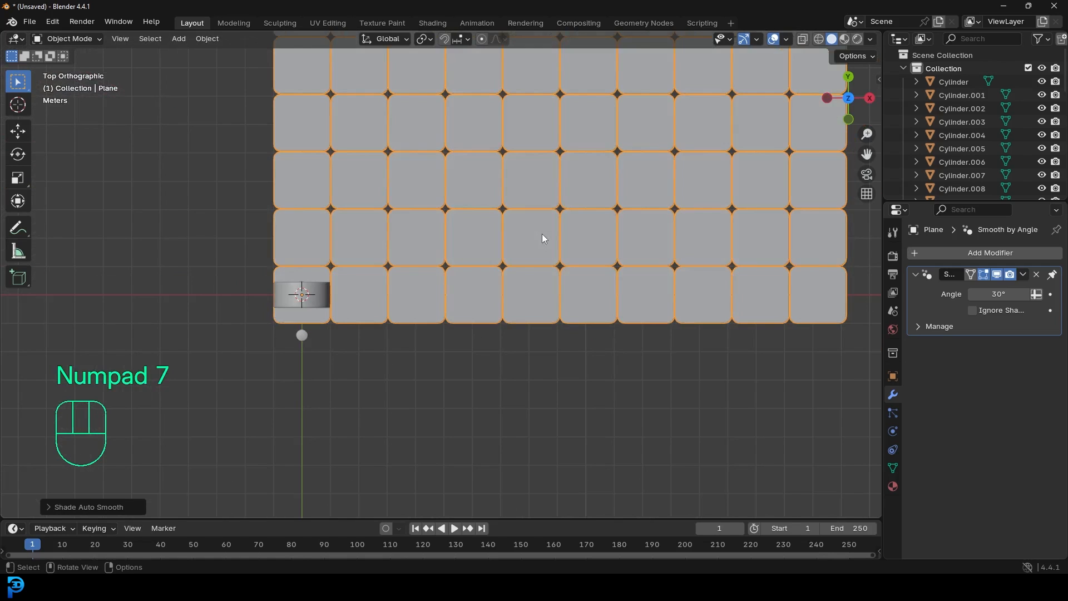
{"action": "scroll", "coordinate": [541, 233], "scroll_direction": "down", "scroll_amount": 4}
{"action": "key", "text": "g"}
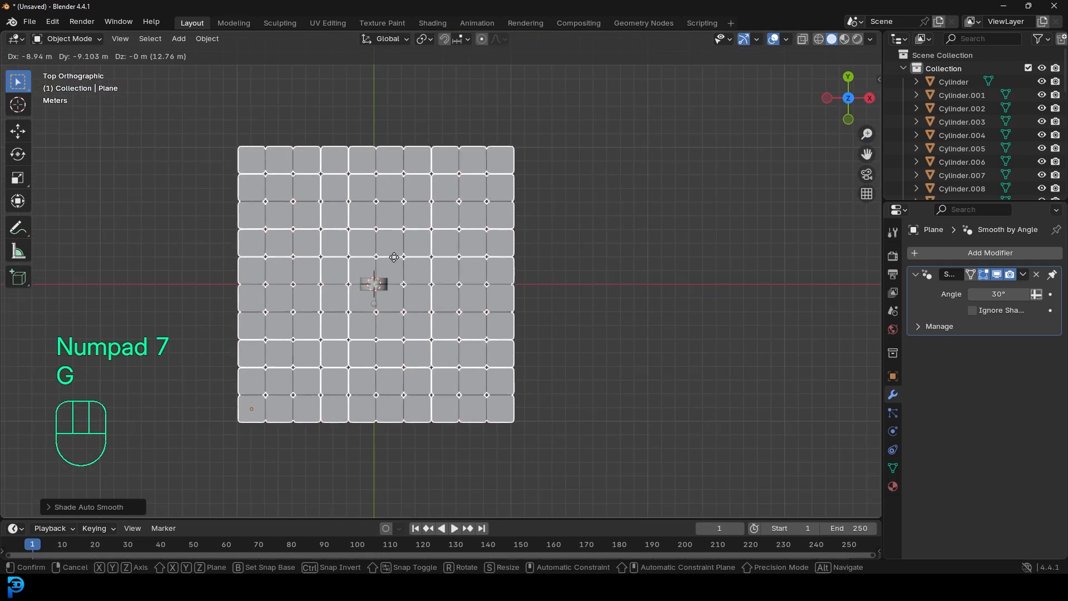
{"action": "left_click", "coordinate": [394, 263]}
- Add a mesh plane at the origin on top of the tile floor
{"action": "middle_click_drag", "start_coordinate": [411, 373], "coordinate": [530, 226]}
{"action": "scroll", "coordinate": [401, 270], "scroll_direction": "up", "scroll_amount": 6}
{"action": "scroll", "coordinate": [455, 225], "scroll_direction": "down", "scroll_amount": 1}
{"action": "scroll", "coordinate": [451, 211], "scroll_direction": "down", "scroll_amount": 6}
{"action": "scroll", "coordinate": [445, 195], "scroll_direction": "up", "scroll_amount": 6}
{"action": "scroll", "coordinate": [428, 197], "scroll_direction": "down", "scroll_amount": 1}
{"action": "mouse_move", "coordinate": [418, 183]}
{"action": "middle_mouse_down"}
{"action": "mouse_move", "coordinate": [363, 155]}
{"action": "mouse_move", "coordinate": [415, 189]}
{"action": "mouse_move", "coordinate": [435, 182]}
{"action": "middle_mouse_up"}
{"action": "key", "text": "shift+a"}
{"action": "mouse_move", "coordinate": [435, 182]}
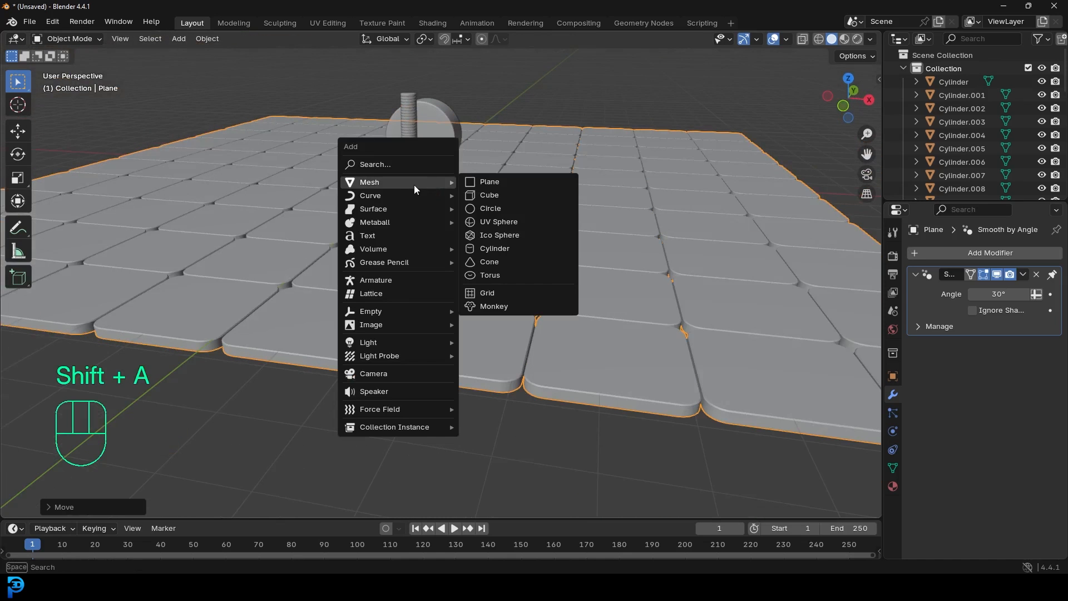
{"action": "left_click", "coordinate": [499, 180]}
- Scale the new plane up until it covers the whole tile floor and apply its scale
{"action": "scroll", "coordinate": [498, 228], "scroll_direction": "down", "scroll_amount": 3}
{"action": "key", "text": "s"}
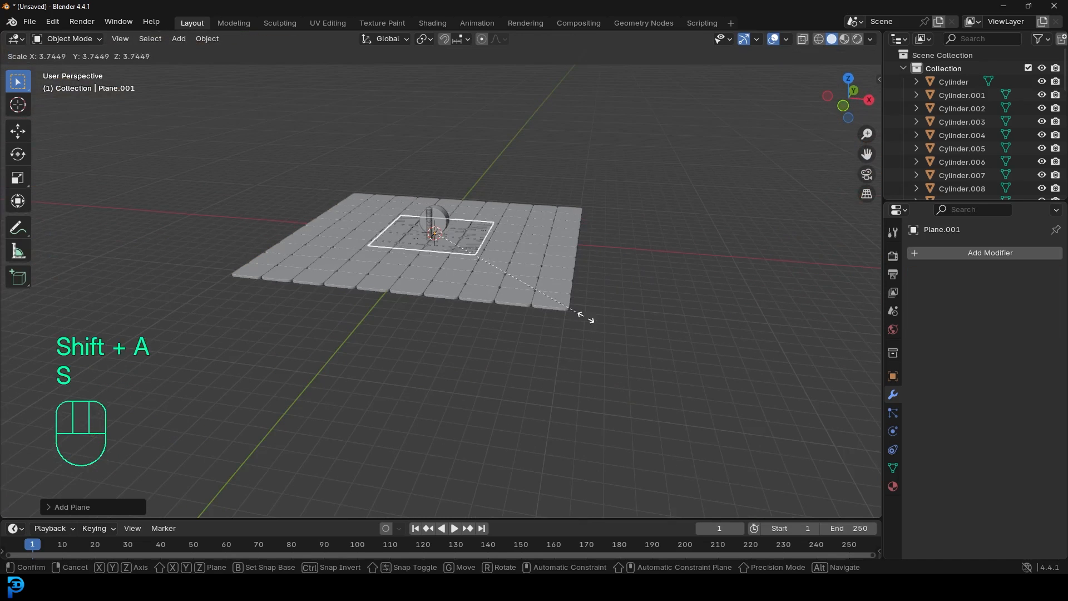
{"action": "left_click", "coordinate": [851, 425]}
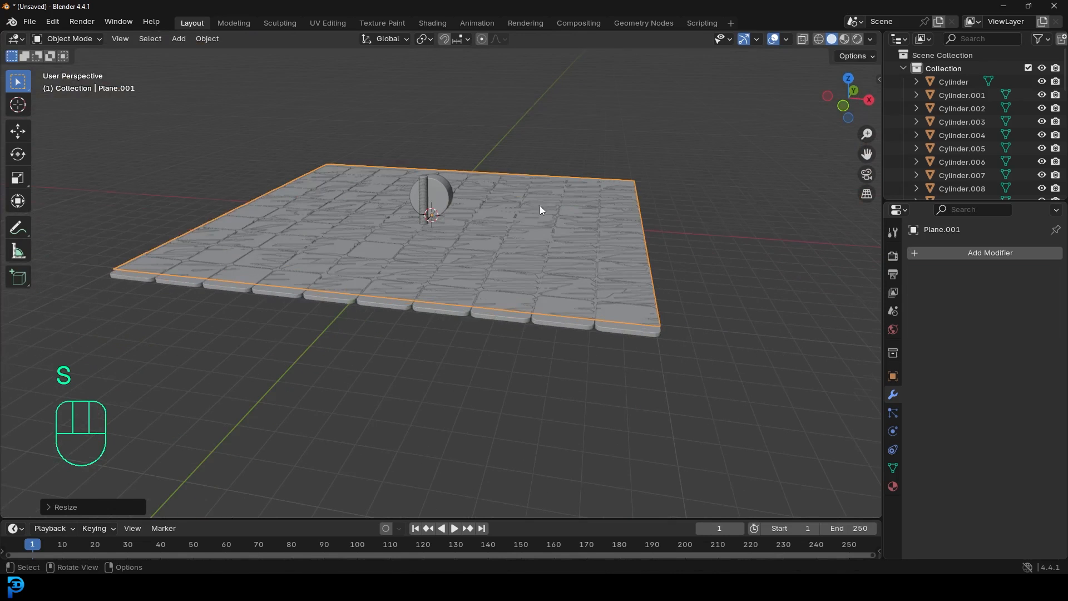
{"action": "key", "text": "ctrl+a"}
{"action": "left_click", "coordinate": [525, 195]}
- Set the covering plane's viewport display to Wire
{"action": "middle_click_drag", "start_coordinate": [469, 237], "coordinate": [479, 245]}
{"action": "scroll", "coordinate": [293, 232], "scroll_direction": "up", "scroll_amount": 4}
{"action": "middle_click_drag", "start_coordinate": [293, 232], "coordinate": [367, 225]}
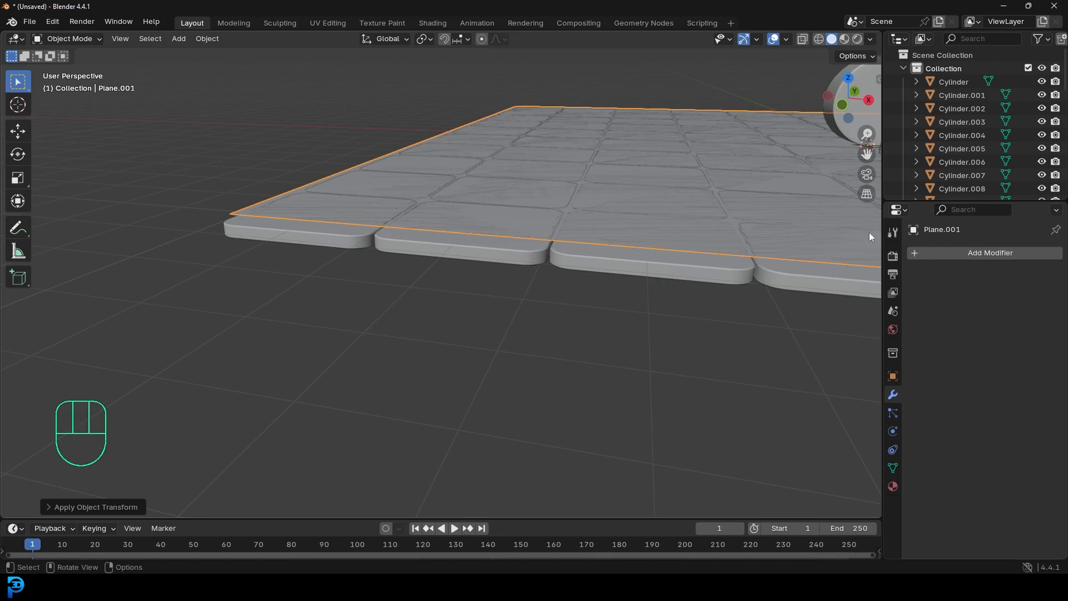
{"action": "left_click", "coordinate": [896, 379]}
{"action": "scroll", "coordinate": [922, 378], "scroll_direction": "down", "scroll_amount": 3}
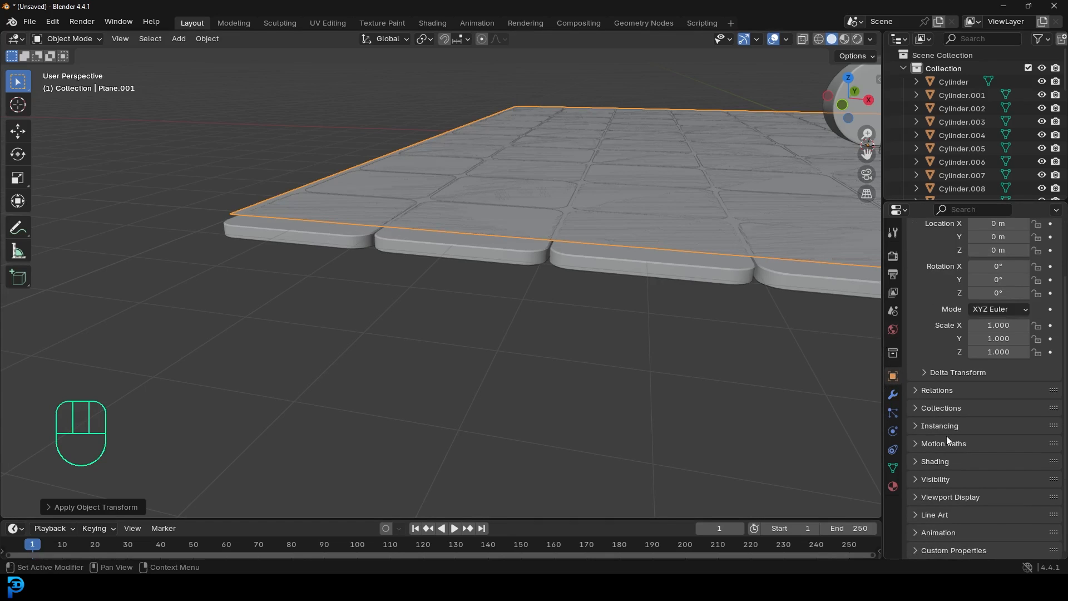
{"action": "left_click", "coordinate": [936, 496]}
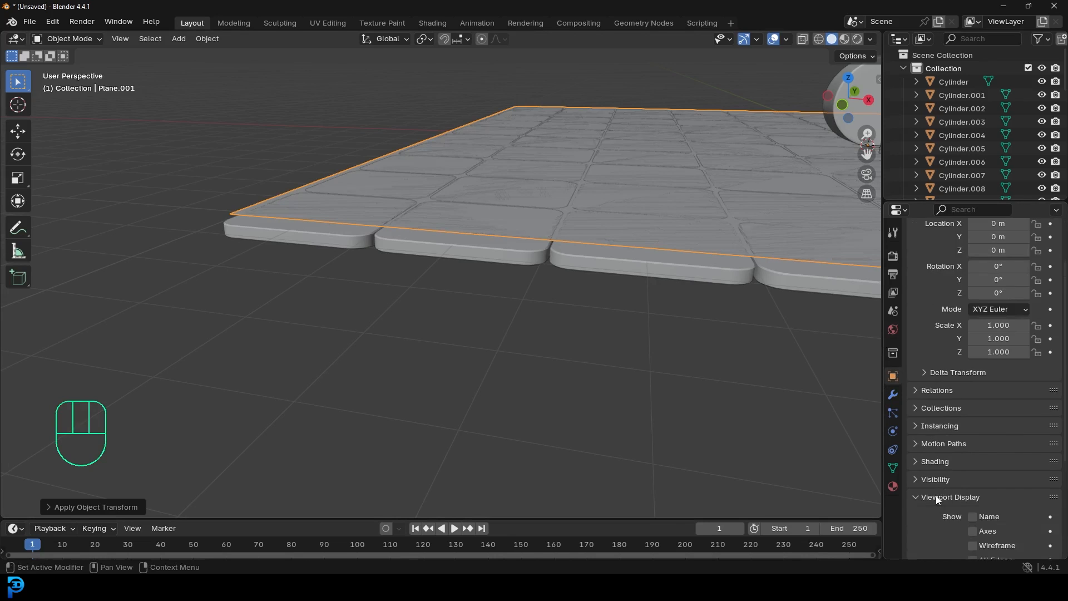
{"action": "scroll", "coordinate": [936, 495], "scroll_direction": "down", "scroll_amount": 5}
{"action": "left_click", "coordinate": [987, 478]}
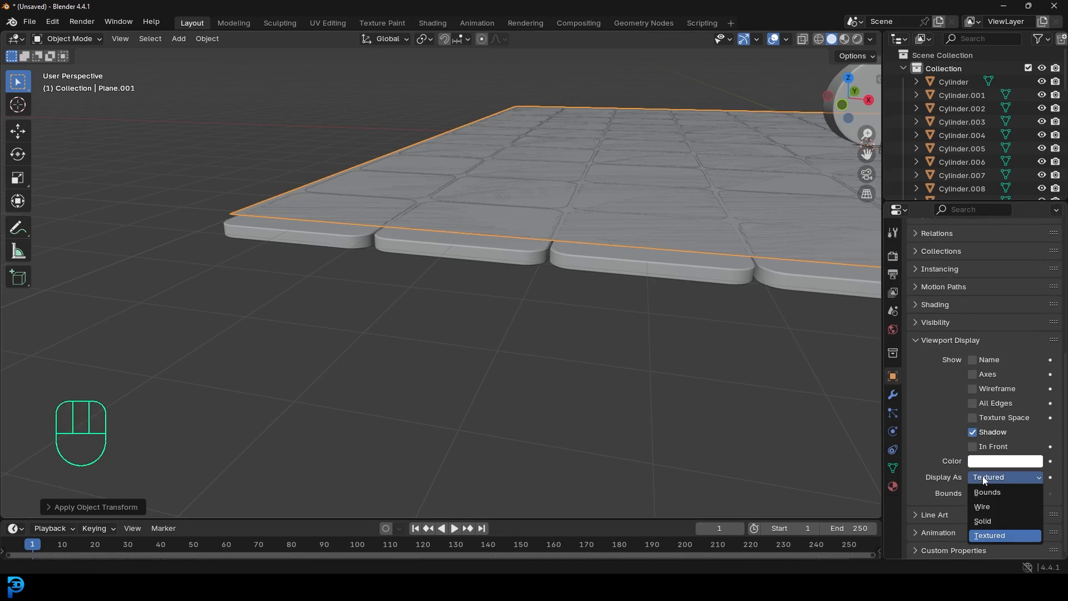
{"action": "left_click", "coordinate": [990, 502]}
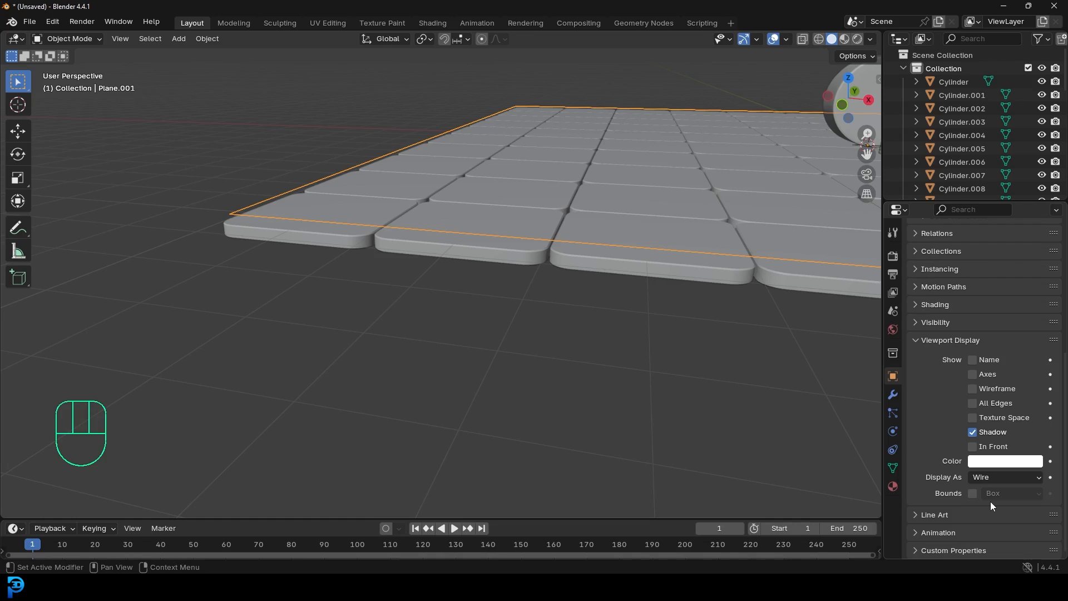
- Turn off the covering plane's visibility in renders
{"action": "left_click", "coordinate": [935, 323]}
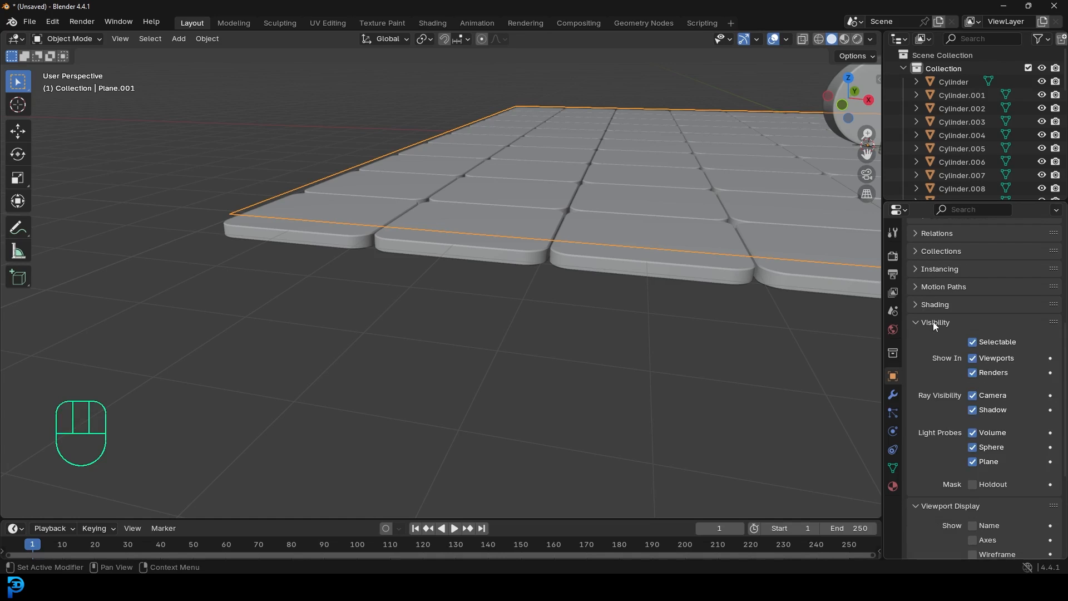
{"action": "left_click", "coordinate": [972, 372]}
{"action": "scroll", "coordinate": [649, 191], "scroll_direction": "down", "scroll_amount": 4}
{"action": "middle_click_drag", "start_coordinate": [667, 195], "coordinate": [594, 213], "text": "shift"}
{"action": "middle_click_drag", "start_coordinate": [616, 247], "coordinate": [322, 204]}
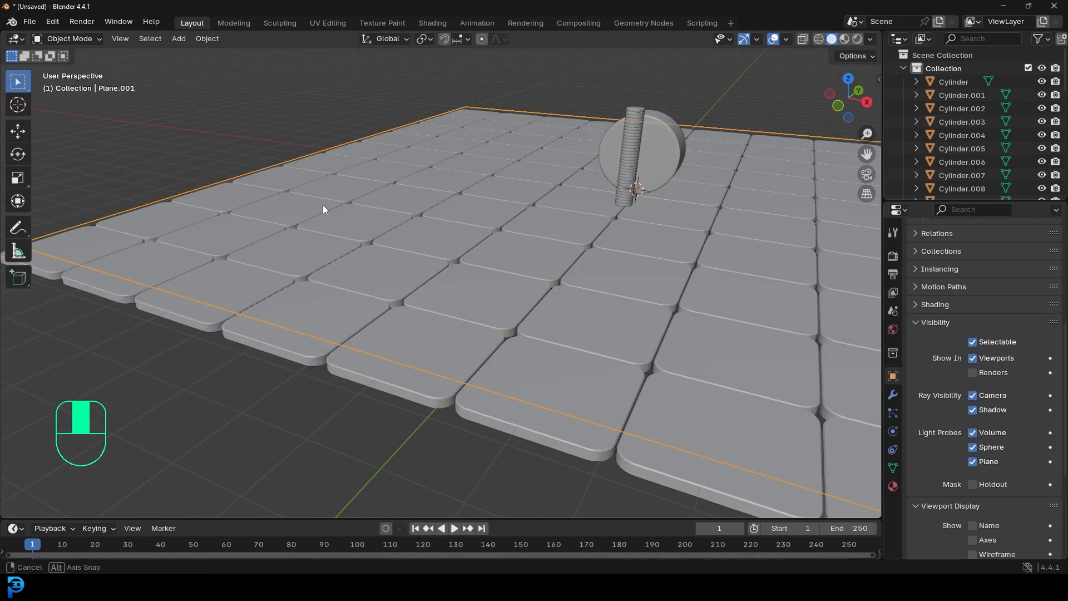
{"action": "scroll", "coordinate": [562, 203], "scroll_direction": "down", "scroll_amount": 6}
{"action": "key", "text": "g"}
{"action": "right_click", "coordinate": [503, 173]}
- Add Rigid Body physics to the covering plane and set its type to Passive
{"action": "scroll", "coordinate": [505, 170], "scroll_direction": "up", "scroll_amount": 3}
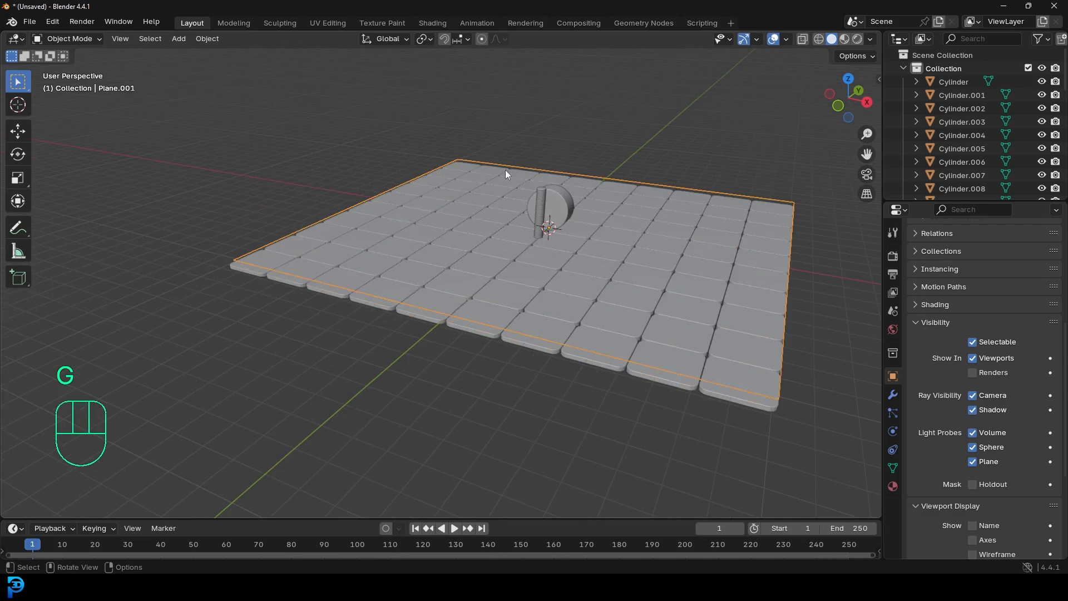
{"action": "left_click", "coordinate": [892, 432]}
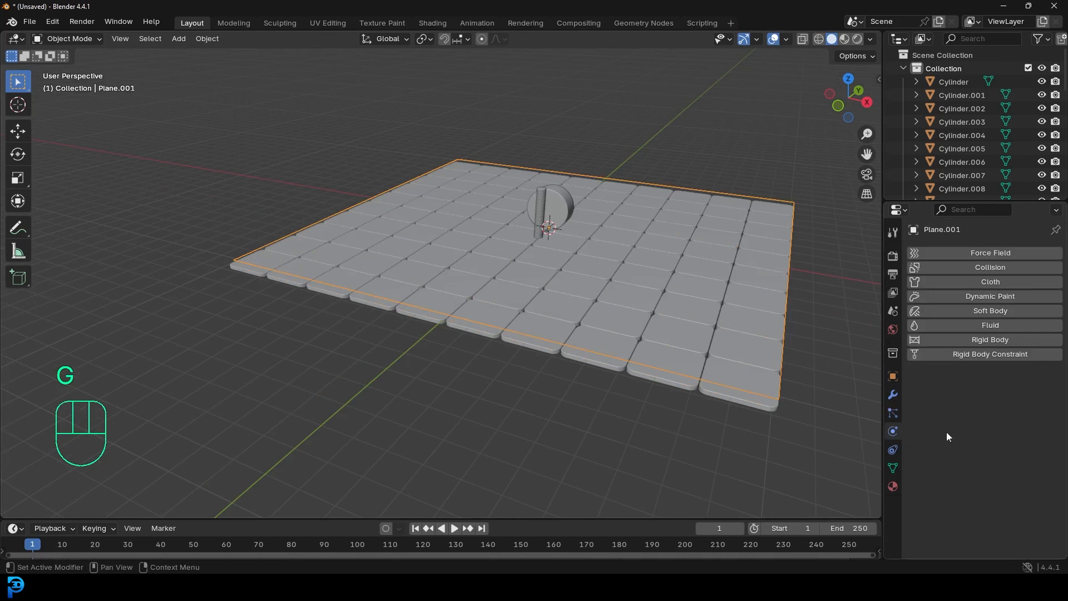
{"action": "left_click", "coordinate": [989, 340]}
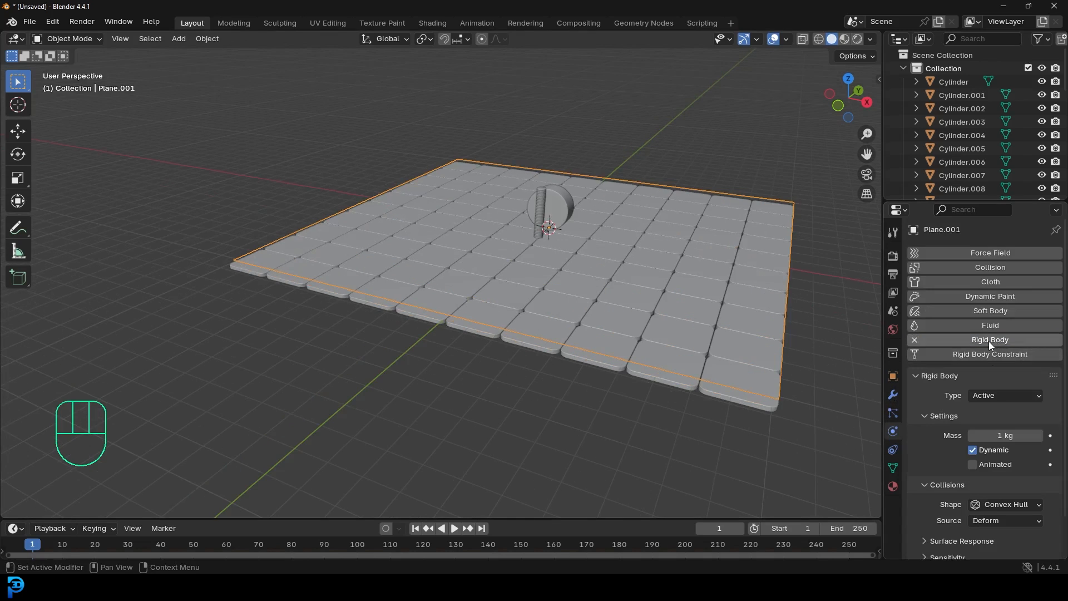
{"action": "left_click", "coordinate": [989, 396]}
{"action": "left_click", "coordinate": [988, 425]}
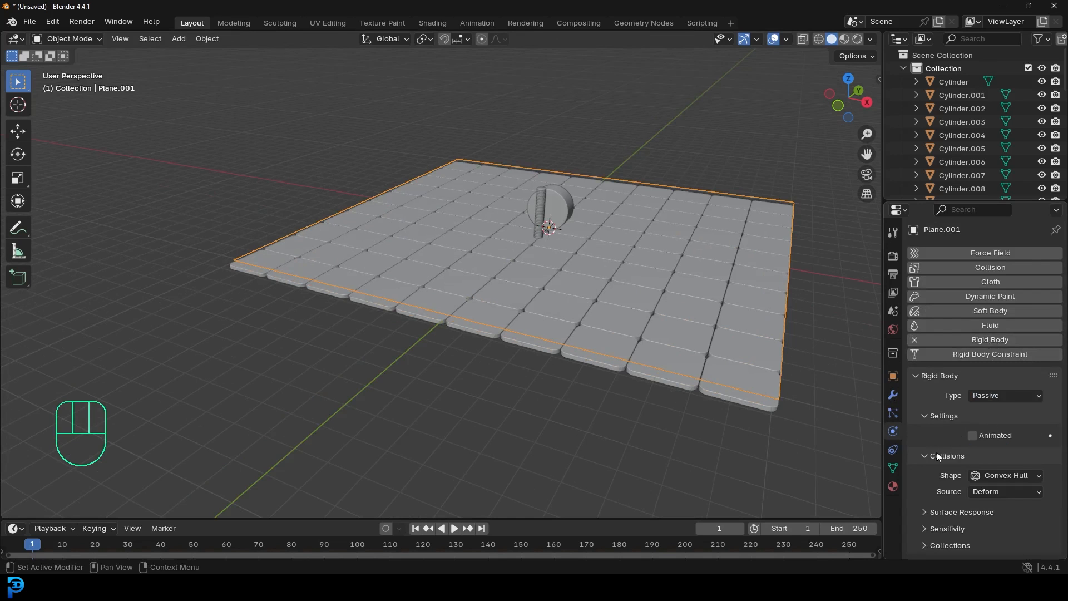
- Select every disc in the magnet stack, make the top disc active, and add Rigid Body physics to it
{"action": "middle_click_drag", "start_coordinate": [601, 243], "coordinate": [538, 240], "text": "shift"}
{"action": "scroll", "coordinate": [535, 242], "scroll_direction": "up", "scroll_amount": 4}
{"action": "scroll", "coordinate": [503, 167], "scroll_direction": "down", "scroll_amount": 2}
{"action": "key", "text": "KP_3"}
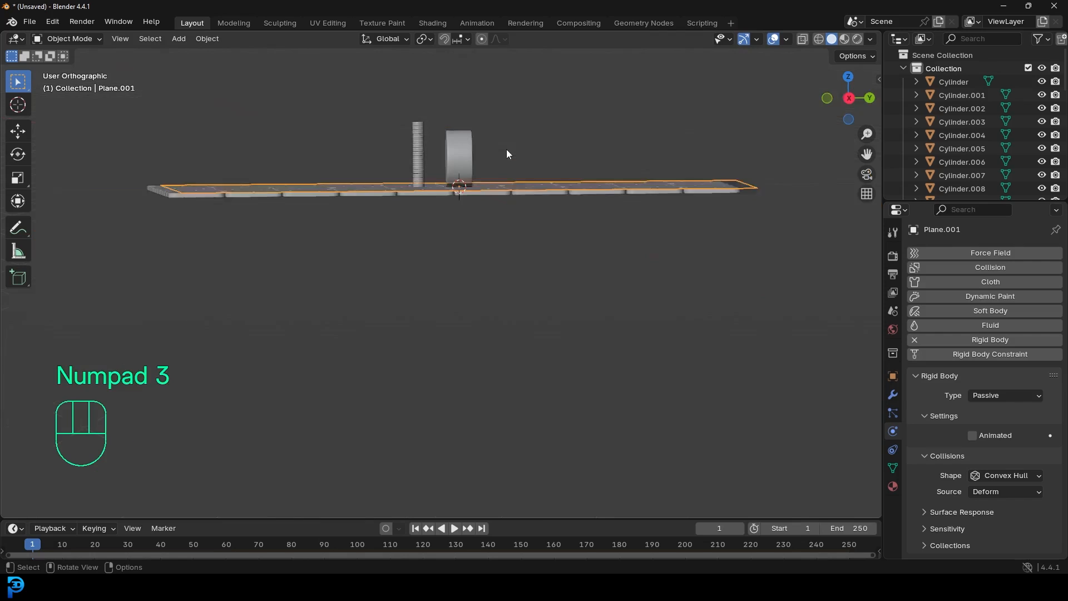
{"action": "middle_click_drag", "start_coordinate": [505, 148], "coordinate": [515, 192], "text": "shift"}
{"action": "scroll", "coordinate": [462, 226], "scroll_direction": "up", "scroll_amount": 5}
{"action": "middle_click_drag", "start_coordinate": [492, 125], "coordinate": [522, 184], "text": "shift"}
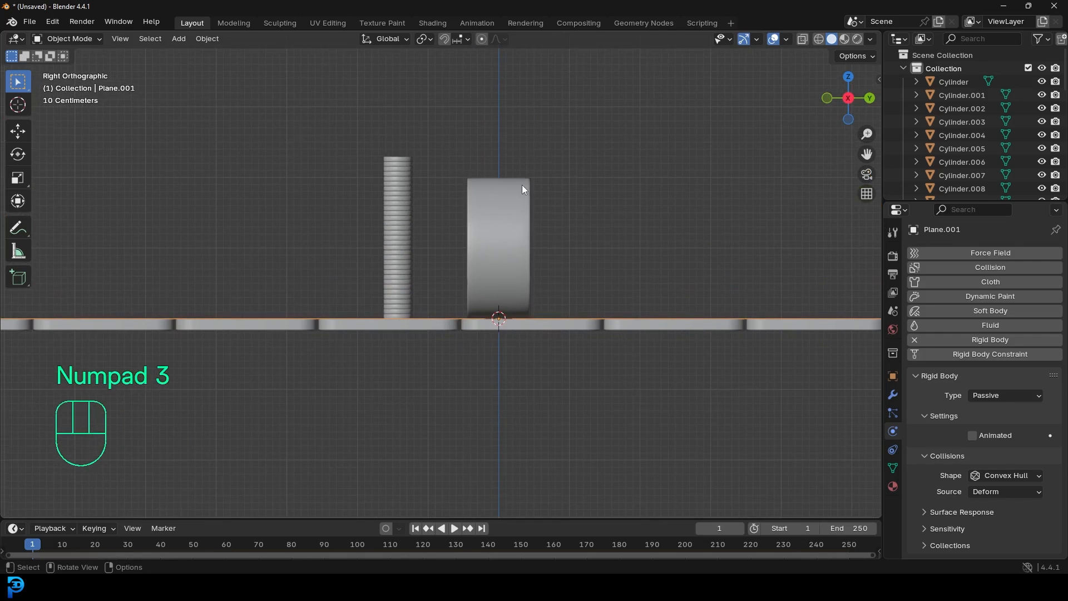
{"action": "left_click_drag", "start_coordinate": [363, 135], "coordinate": [422, 316]}
{"action": "scroll", "coordinate": [416, 161], "scroll_direction": "up", "scroll_amount": 5}
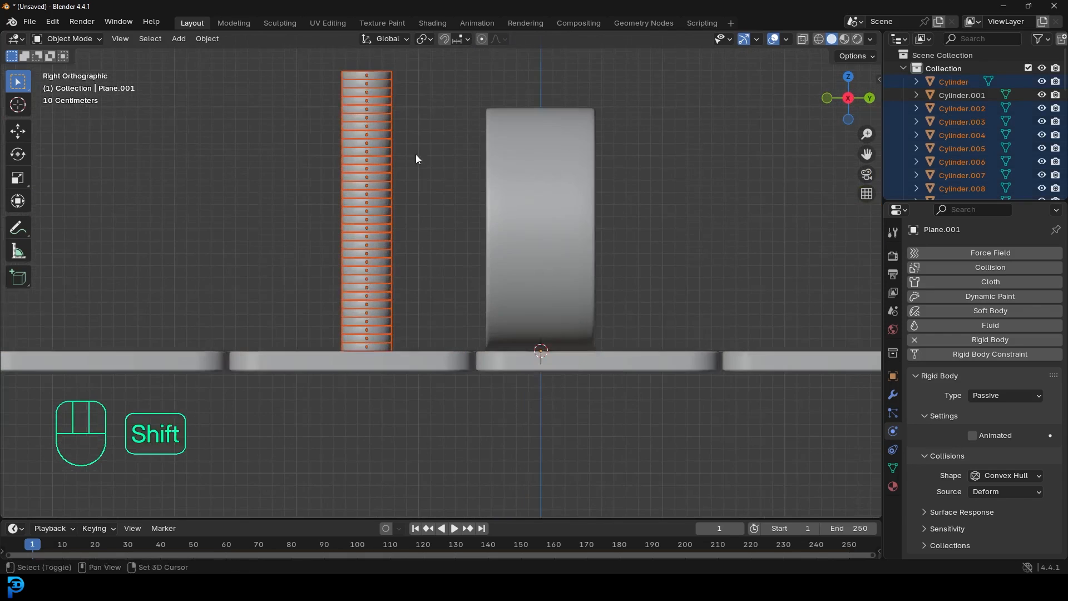
{"action": "left_click", "coordinate": [419, 167], "text": "shift"}
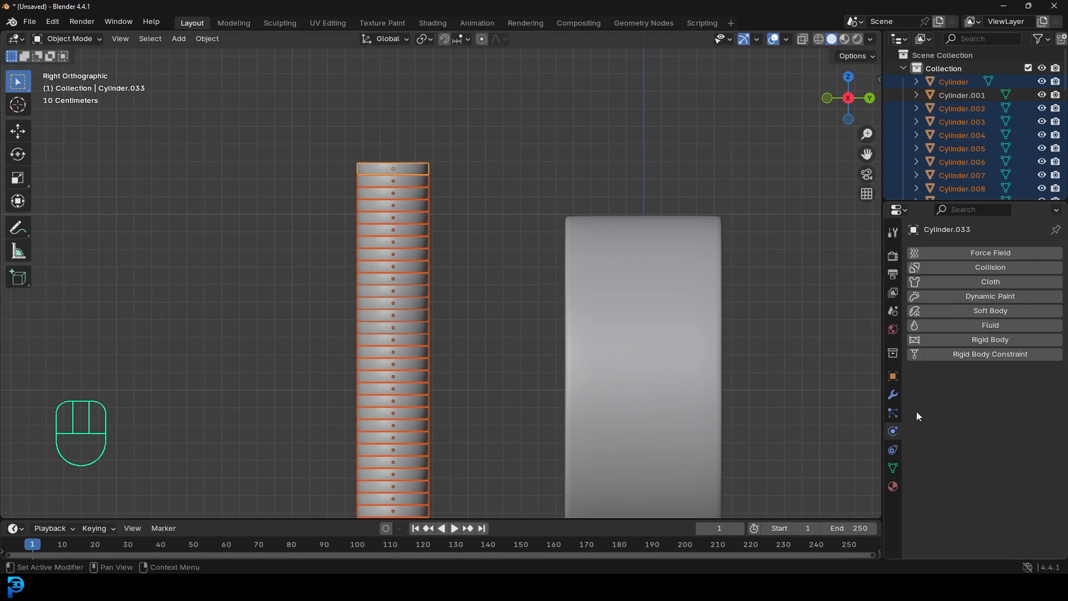
{"action": "left_click", "coordinate": [1003, 342]}
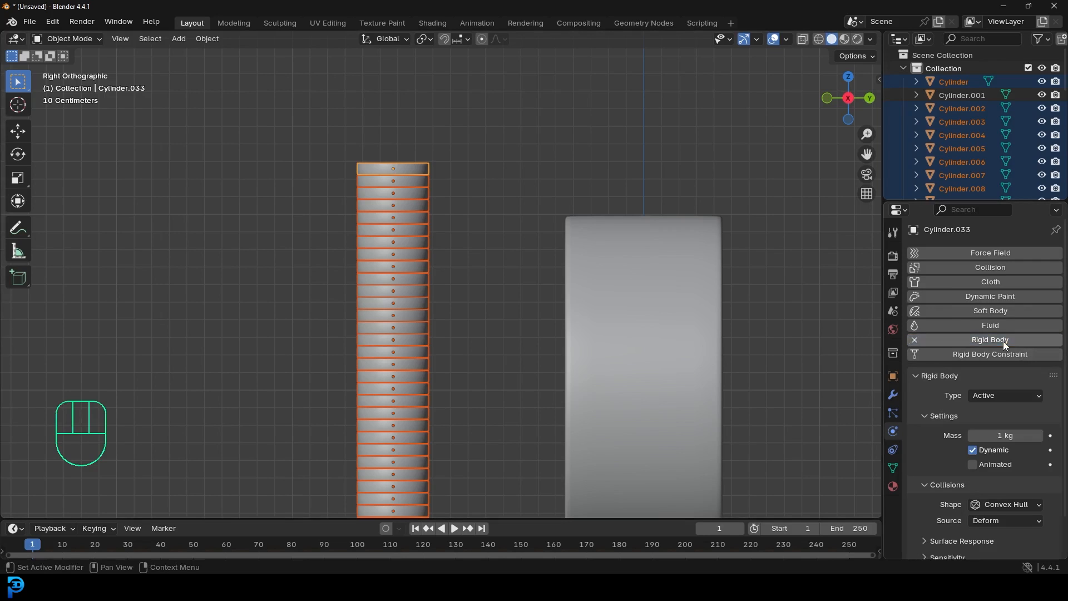
- Set the top disc's rigid body mass to 0.05 kg and its collision shape to Cylinder
{"action": "scroll", "coordinate": [993, 396], "scroll_direction": "down", "scroll_amount": 2}
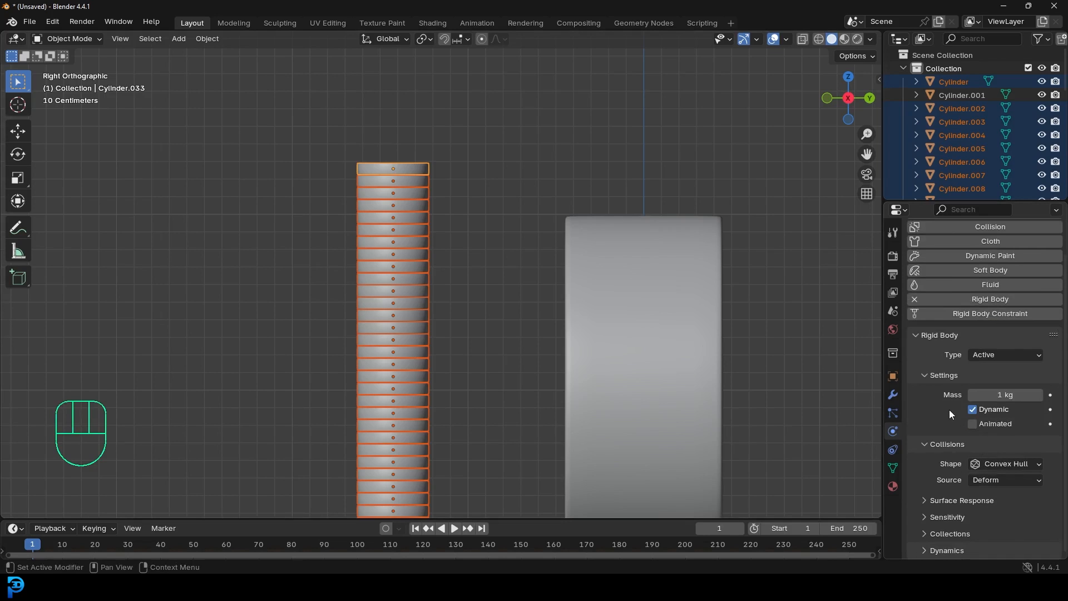
{"action": "double_click", "coordinate": [993, 395]}
{"action": "type", "text": "0.05"}
{"action": "key", "text": "Return"}
{"action": "left_click", "coordinate": [980, 465]}
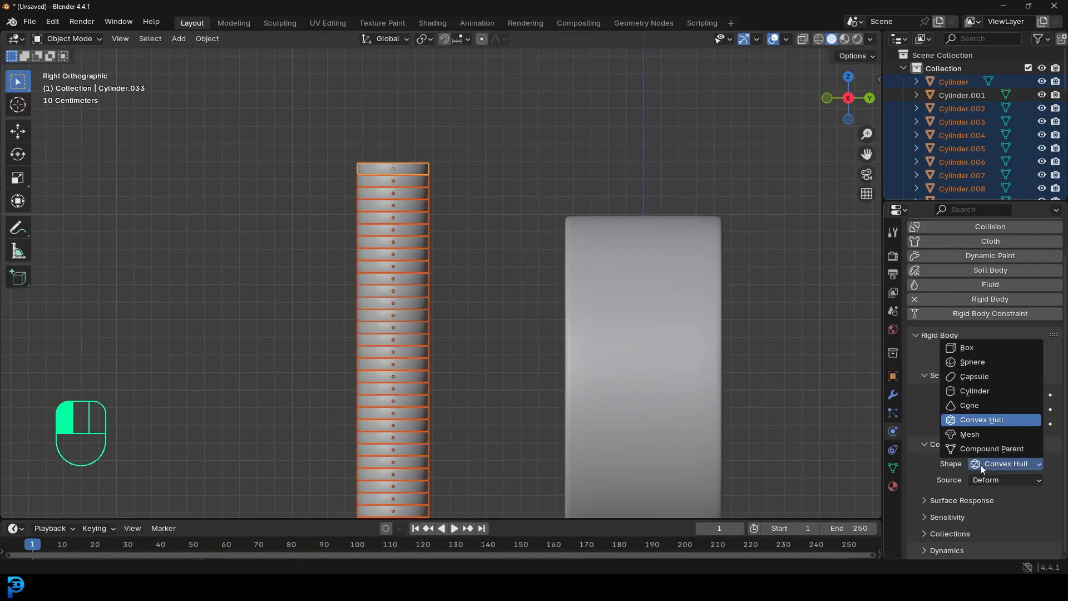
{"action": "left_click", "coordinate": [989, 392]}
- Enable a custom collision margin for the top disc and set it to 0.001 m
{"action": "left_click", "coordinate": [926, 517]}
{"action": "scroll", "coordinate": [946, 514], "scroll_direction": "down", "scroll_amount": 2}
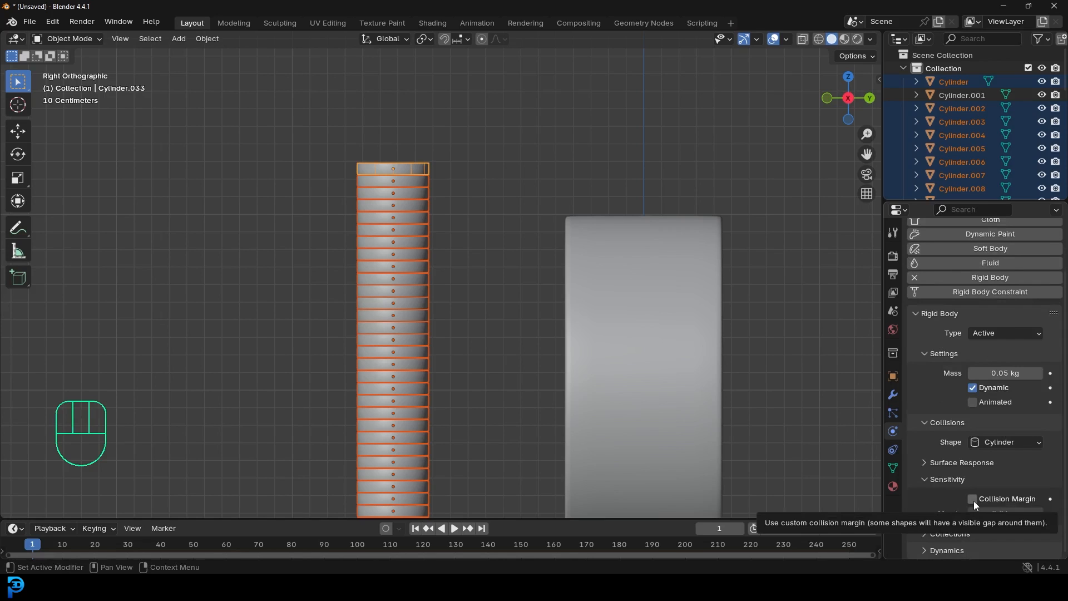
{"action": "left_click", "coordinate": [974, 501]}
{"action": "left_click", "coordinate": [1009, 513]}
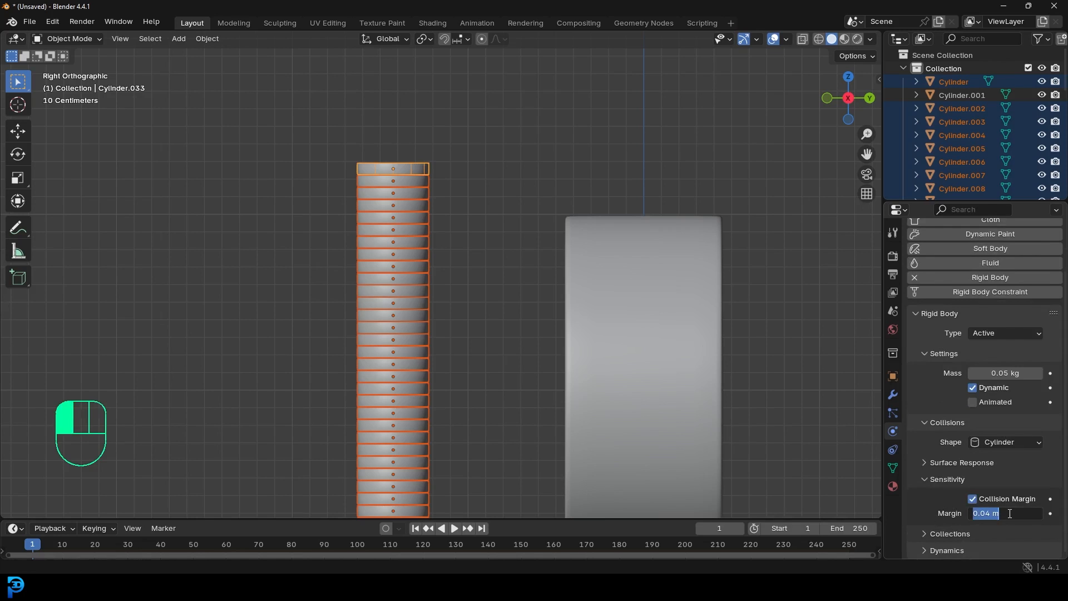
{"action": "key", "text": "Return"}
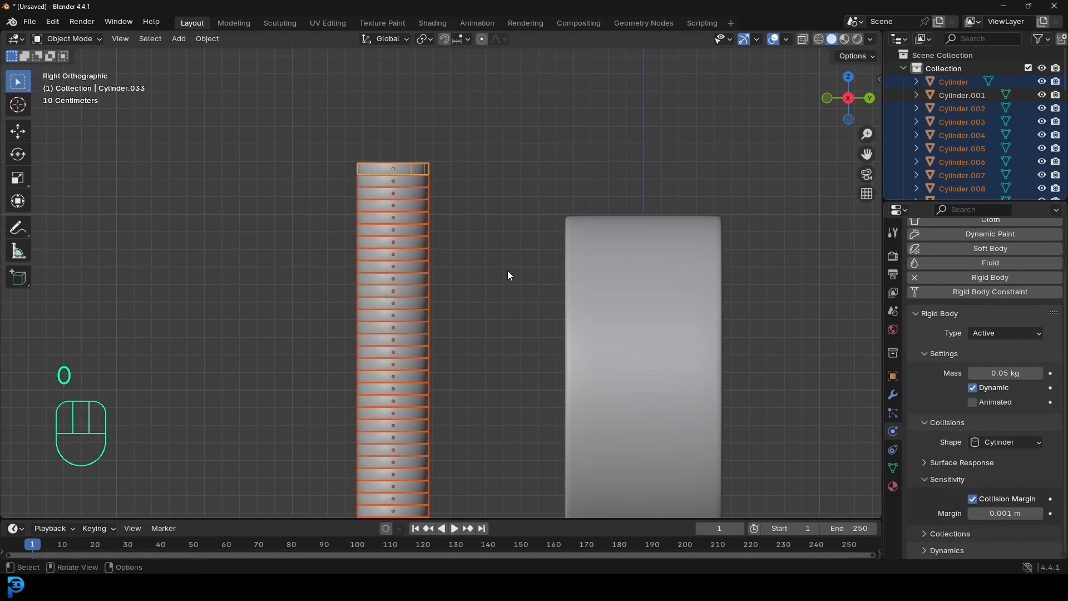
- Copy the top disc's rigid body settings to all selected discs with Copy from Active
{"action": "scroll", "coordinate": [508, 270], "scroll_direction": "down", "scroll_amount": 2}
{"action": "middle_click_drag", "start_coordinate": [505, 275], "coordinate": [505, 211], "text": "shift"}
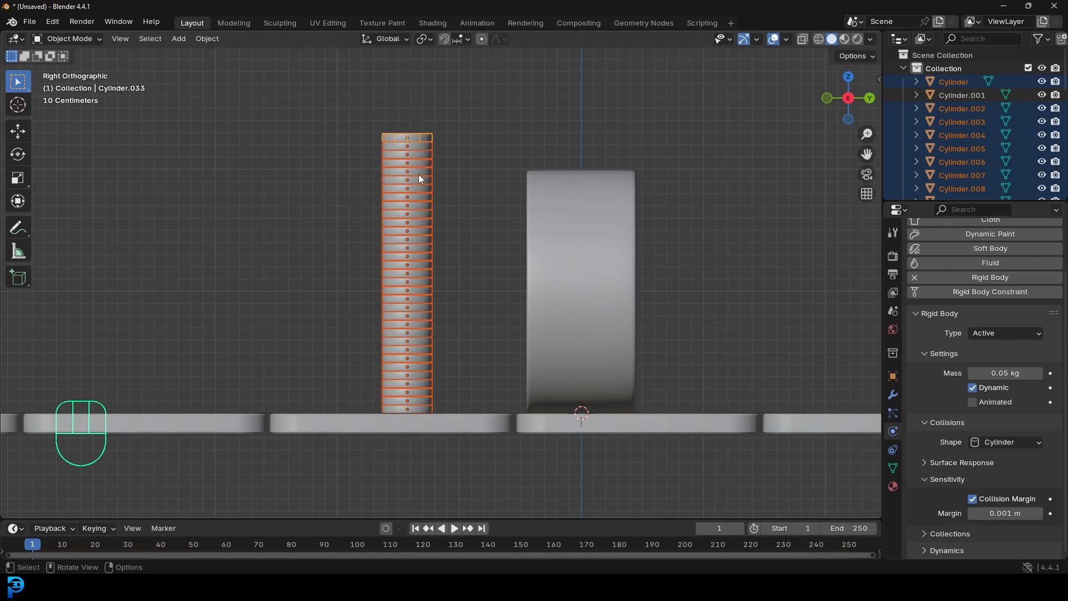
{"action": "key", "text": "F3"}
{"action": "type", "text": "copy fr"}
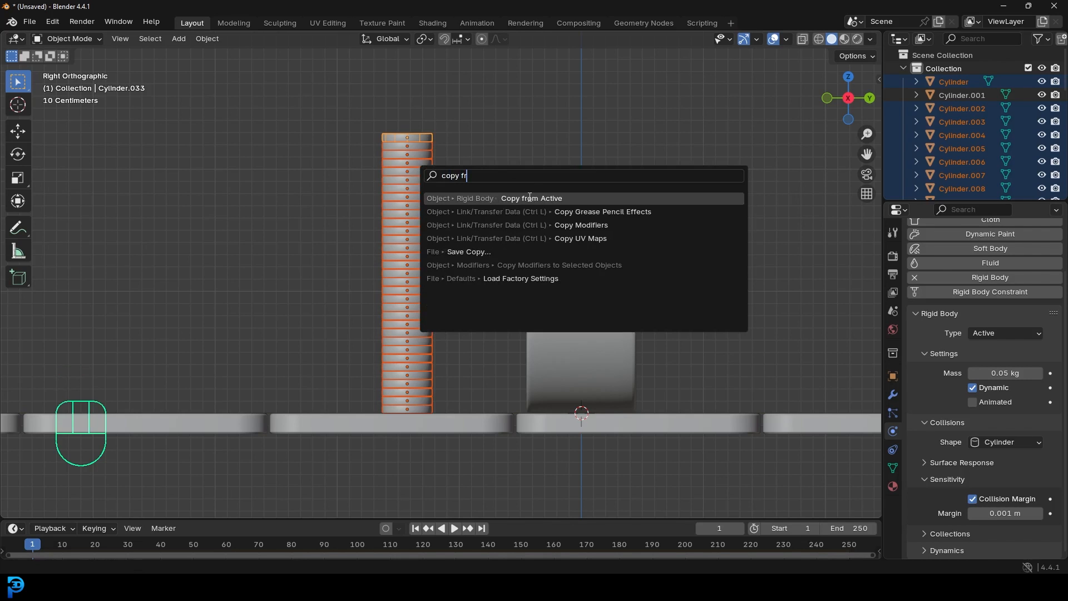
{"action": "left_click", "coordinate": [529, 198]}
- Enlarge the timeline, play the simulation from the first frame to check how the disc stack behaves, and return to the start
{"action": "middle_click_drag", "start_coordinate": [528, 199], "coordinate": [508, 263]}
{"action": "key", "text": "shift+Left"}
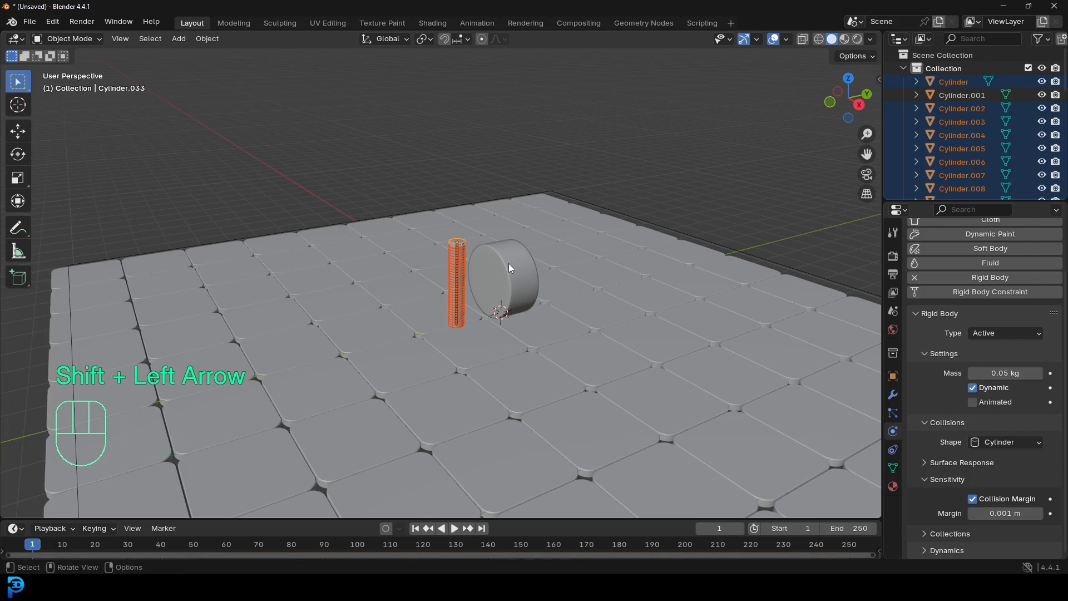
{"action": "left_click_drag", "start_coordinate": [274, 519], "coordinate": [278, 456]}
{"action": "scroll", "coordinate": [481, 269], "scroll_direction": "up", "scroll_amount": 5}
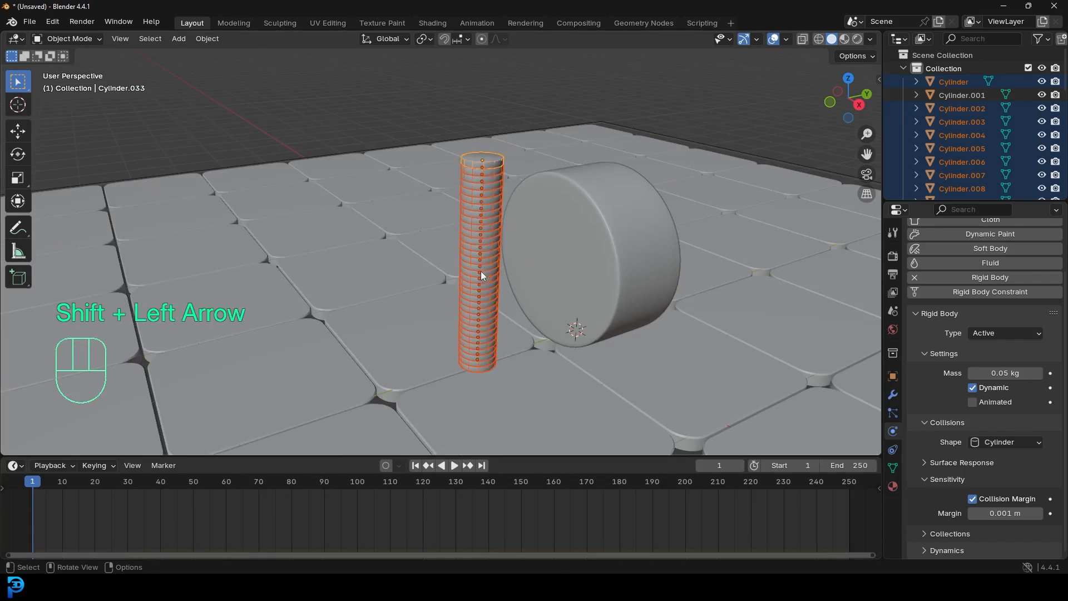
{"action": "key", "text": "space"}
{"action": "key", "text": "alt+a"}
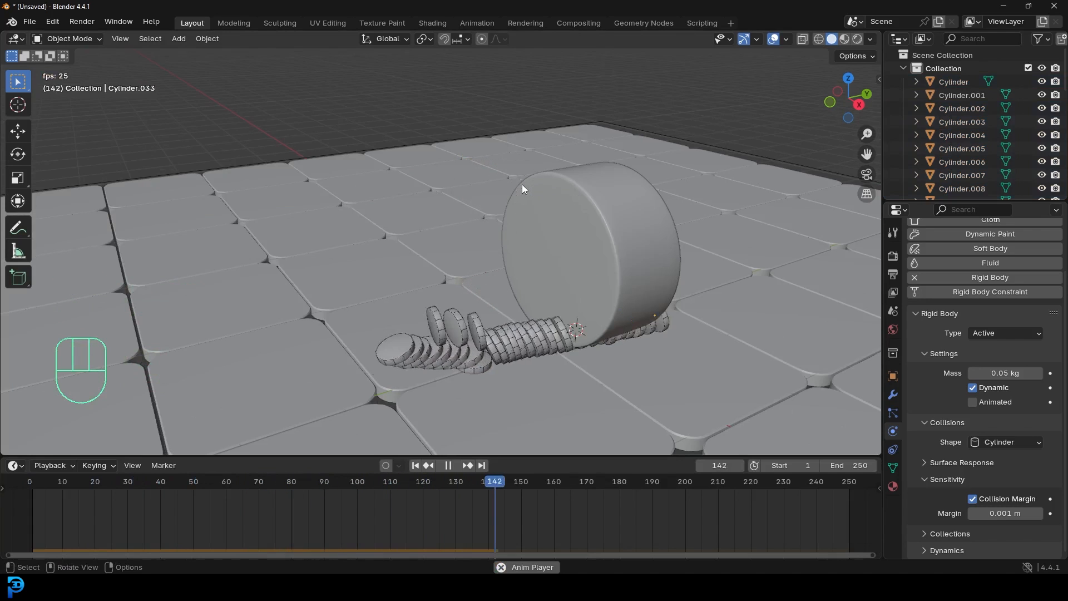
{"action": "key", "text": "space"}
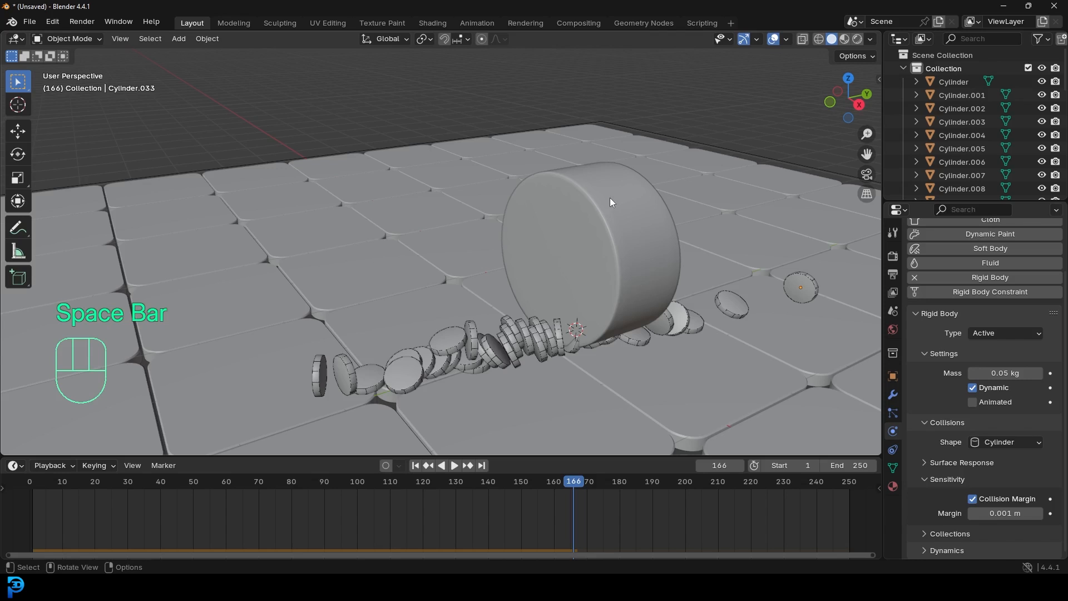
{"action": "key", "text": "shift+Left"}
- Save the project to the Desktop as Untitled.blend
{"action": "key", "text": "ctrl+s"}
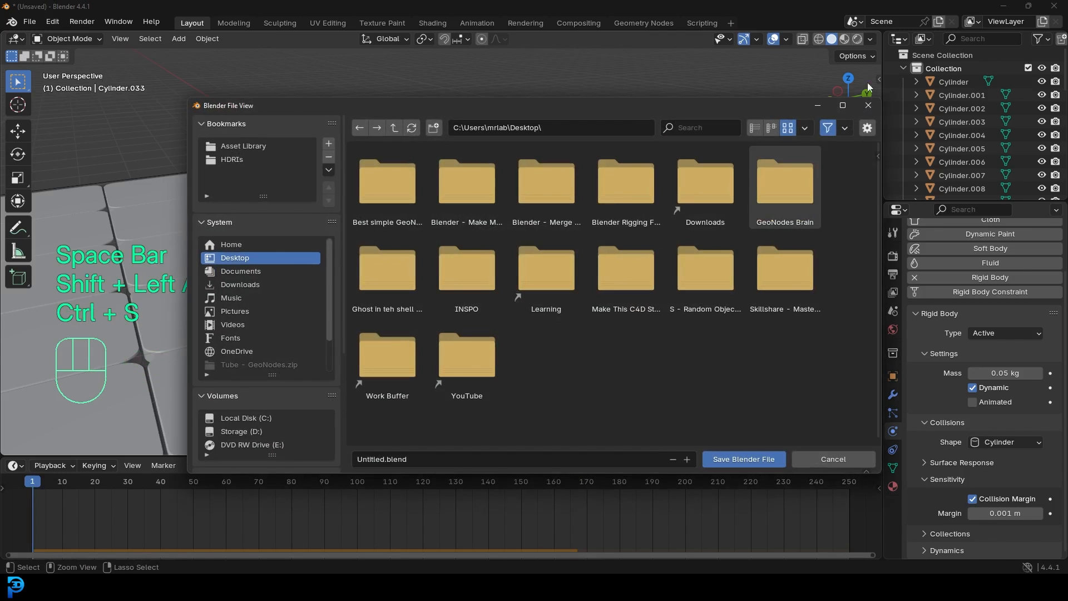
{"action": "left_click", "coordinate": [750, 458]}
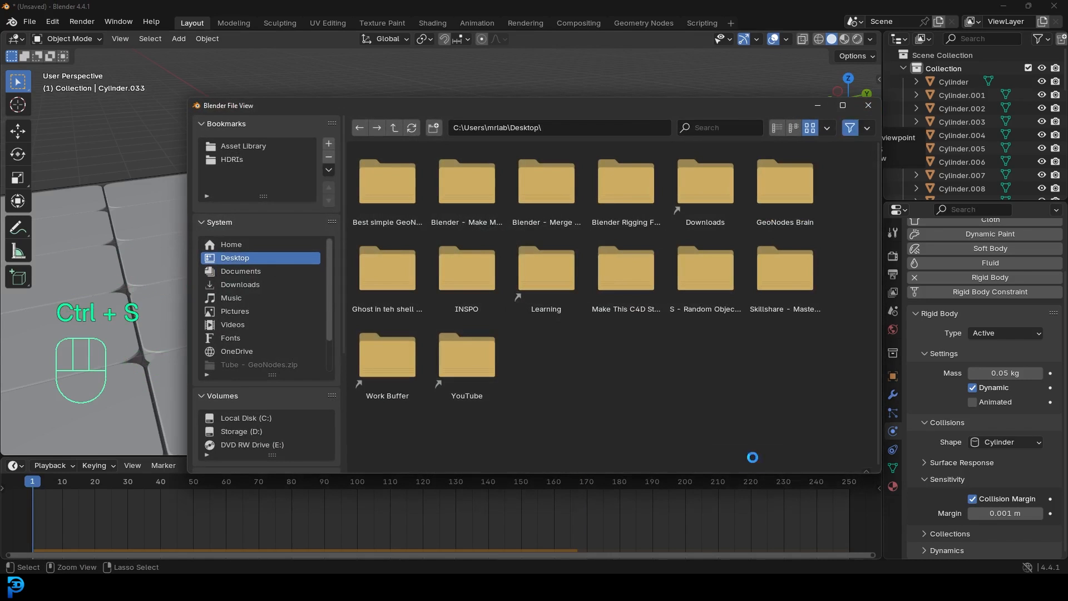
{"action": "middle_click_drag", "start_coordinate": [599, 190], "coordinate": [572, 162], "text": "shift"}
{"action": "key", "text": "ctrl+s"}
{"action": "scroll", "coordinate": [540, 192], "scroll_direction": "up", "scroll_amount": 1}
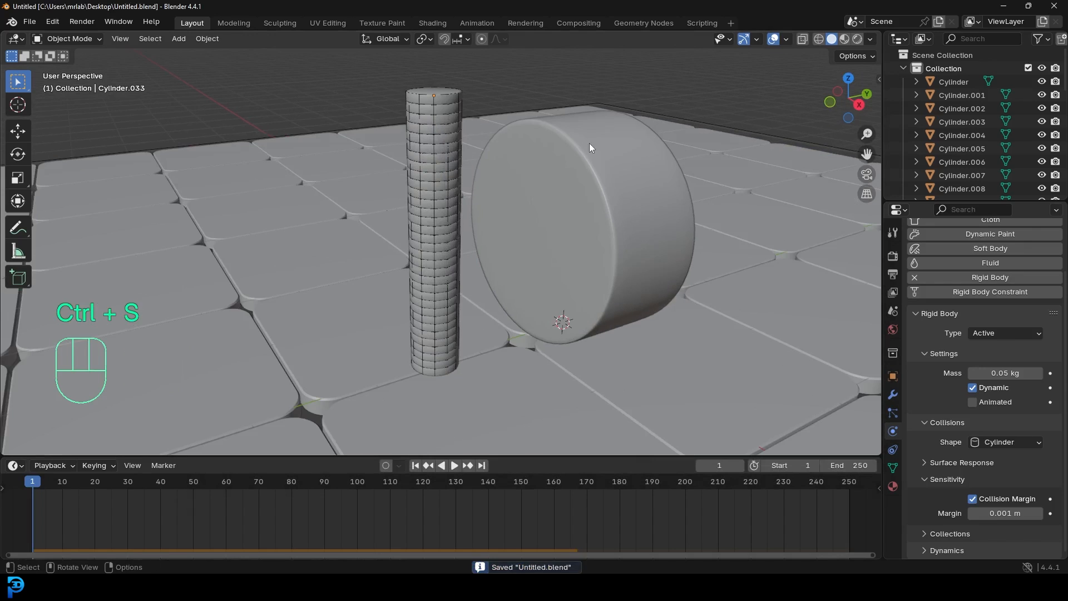
- Add Rigid Body physics to the large cylindrical magnet, with type Passive and collision shape Mesh
{"action": "left_click", "coordinate": [590, 139]}
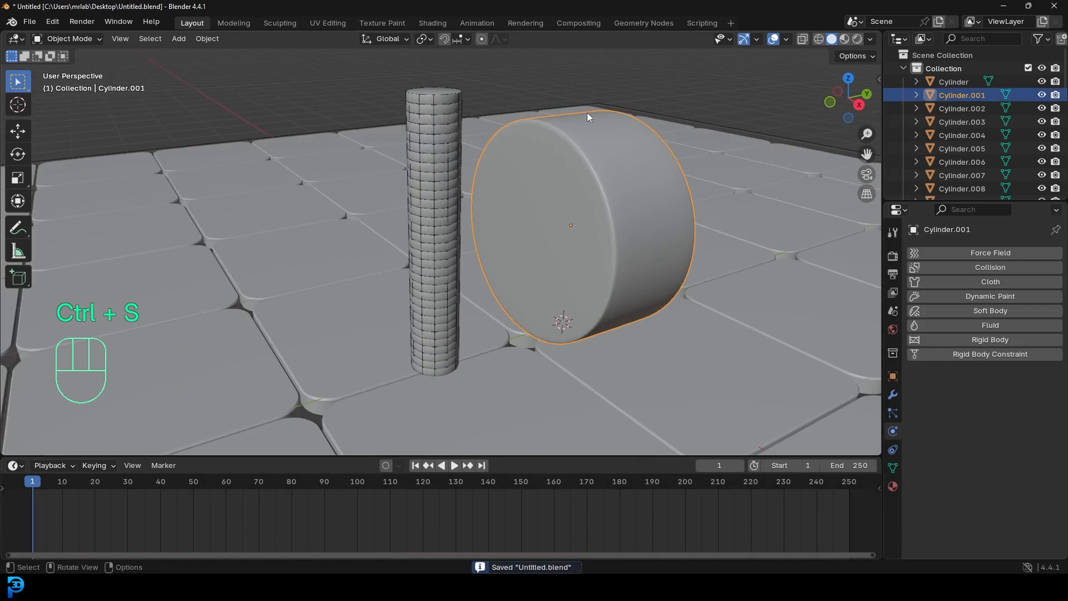
{"action": "left_click", "coordinate": [972, 339]}
{"action": "left_click", "coordinate": [994, 395]}
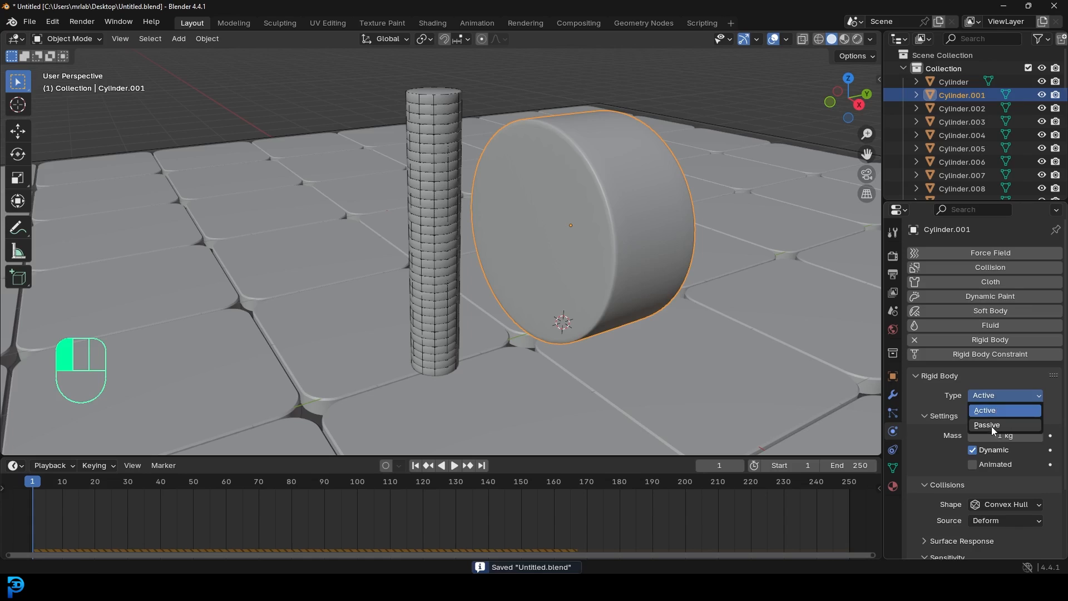
{"action": "left_click", "coordinate": [991, 426]}
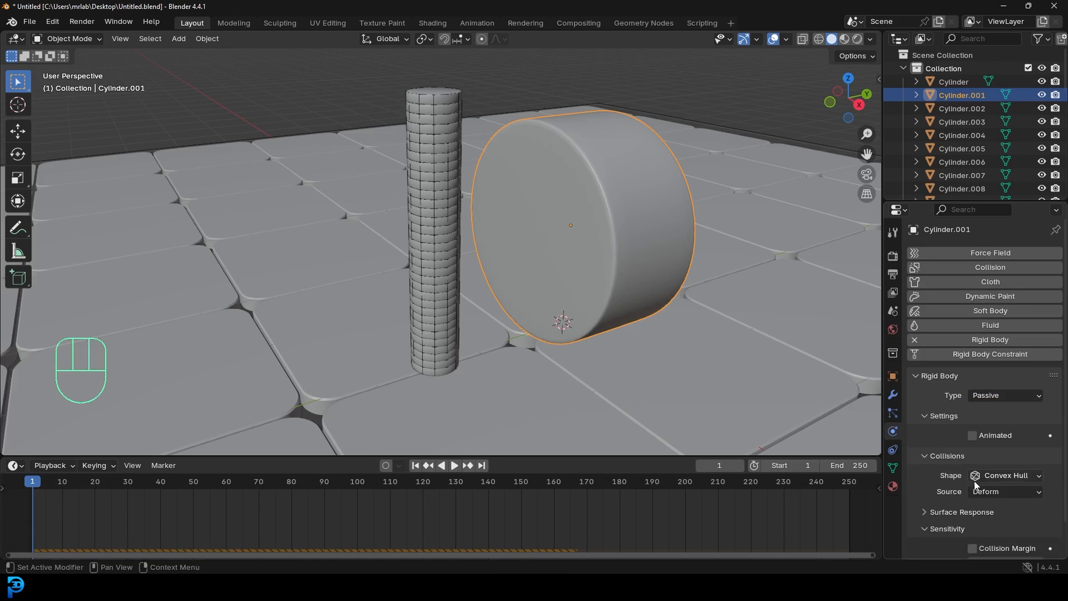
{"action": "left_click", "coordinate": [995, 477]}
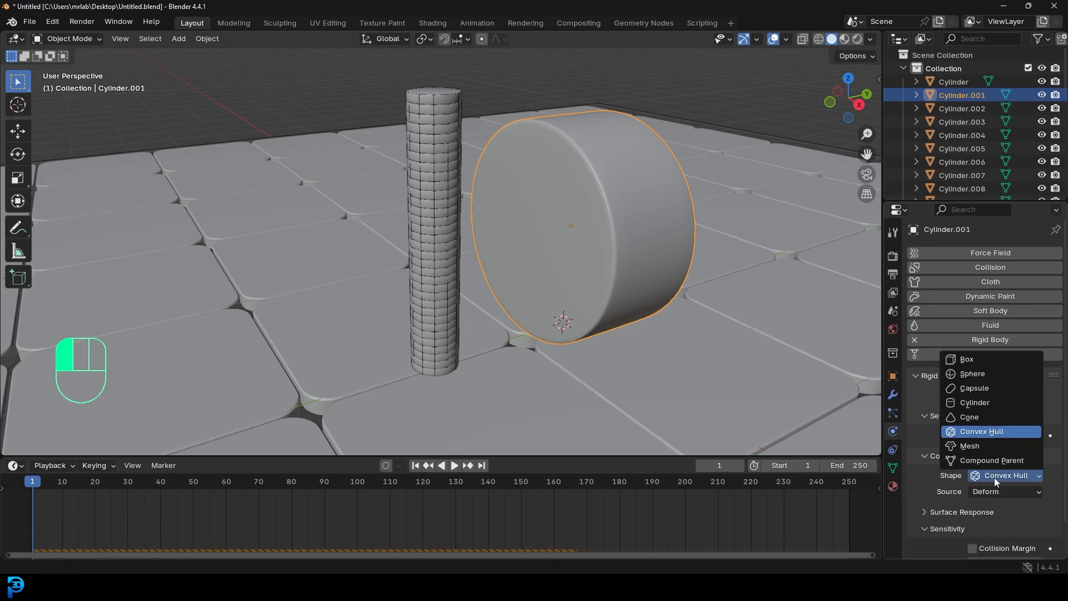
{"action": "left_click", "coordinate": [984, 445]}
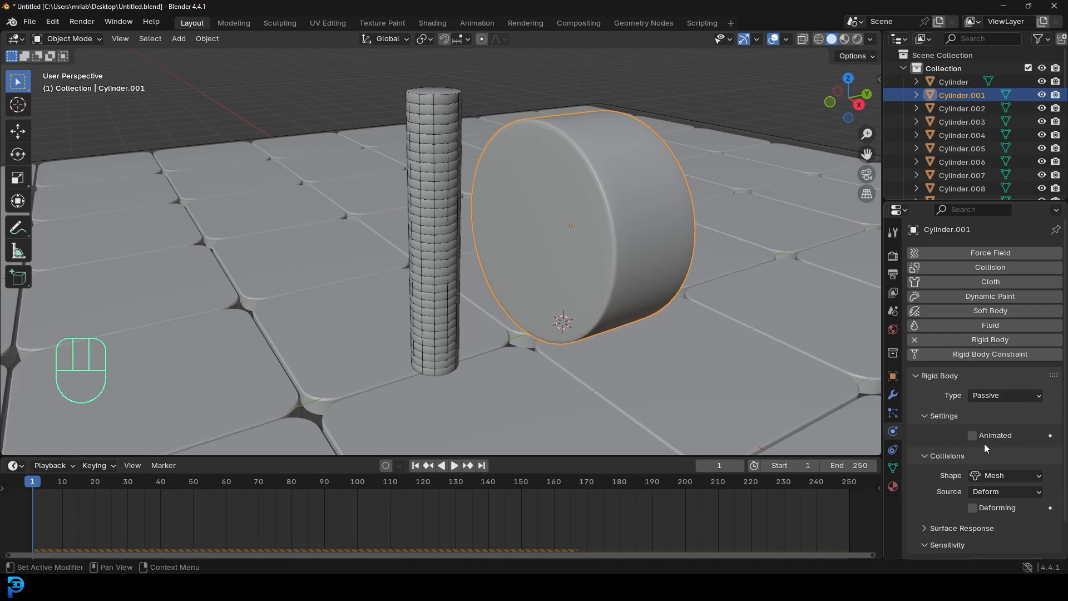
- Add a Force type force field to the scene
{"action": "middle_click_drag", "start_coordinate": [626, 236], "coordinate": [609, 232]}
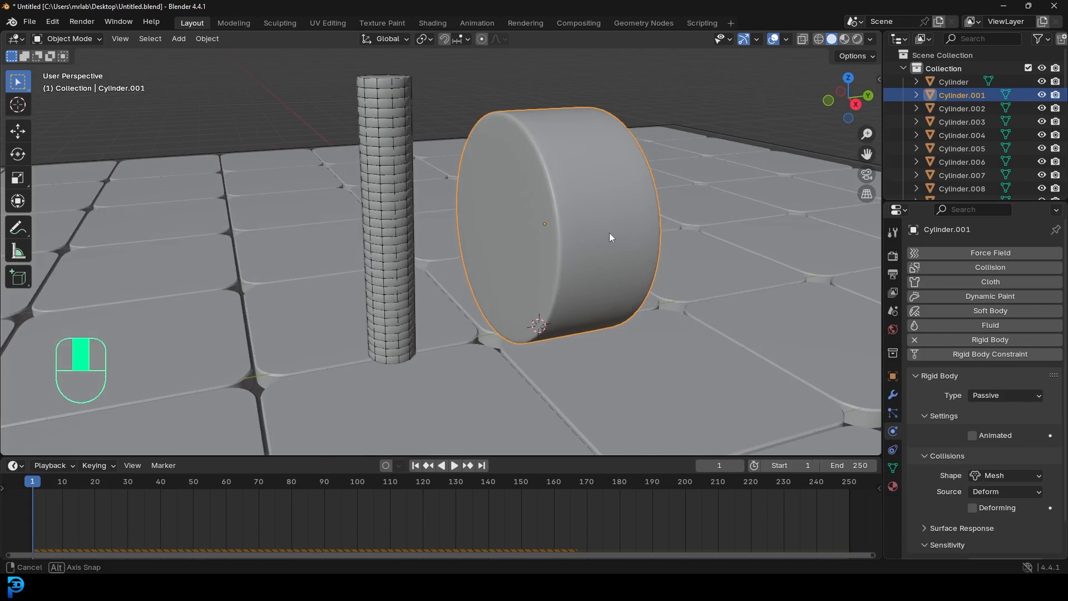
{"action": "key", "text": "shift+a"}
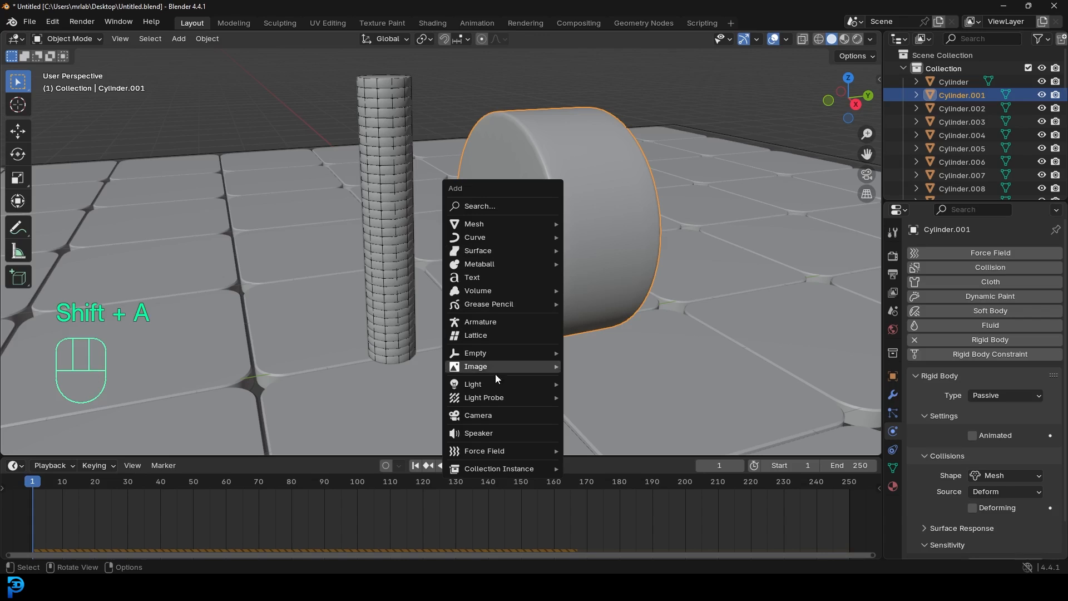
{"action": "mouse_move", "coordinate": [487, 450]}
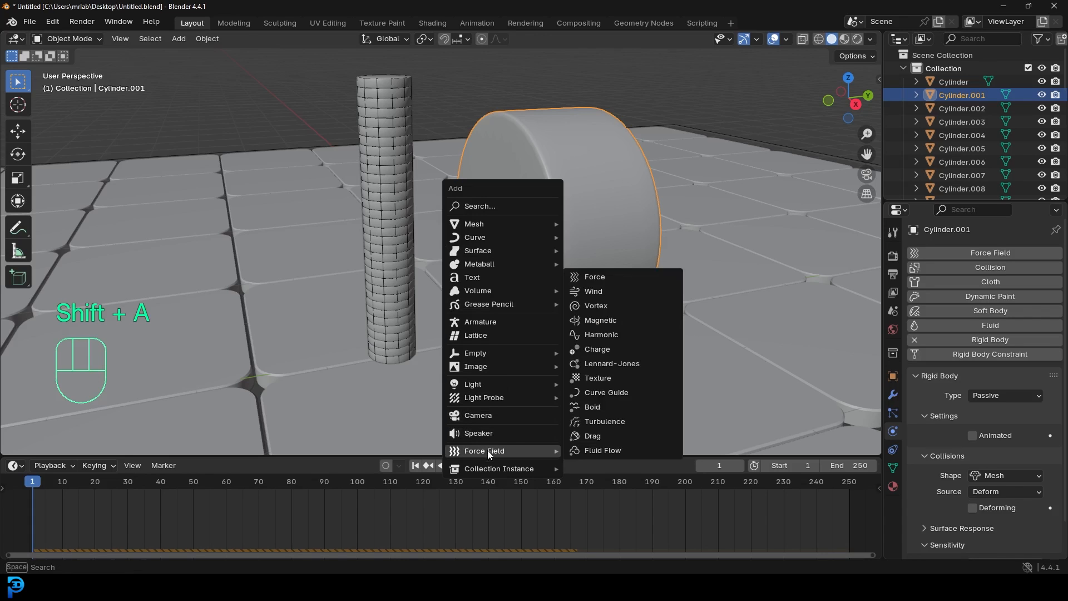
{"action": "left_click", "coordinate": [609, 276]}
- Raise the force field into the centre of the large magnet, refining its position in Wireframe shading from the right view
{"action": "key", "text": "KP_3"}
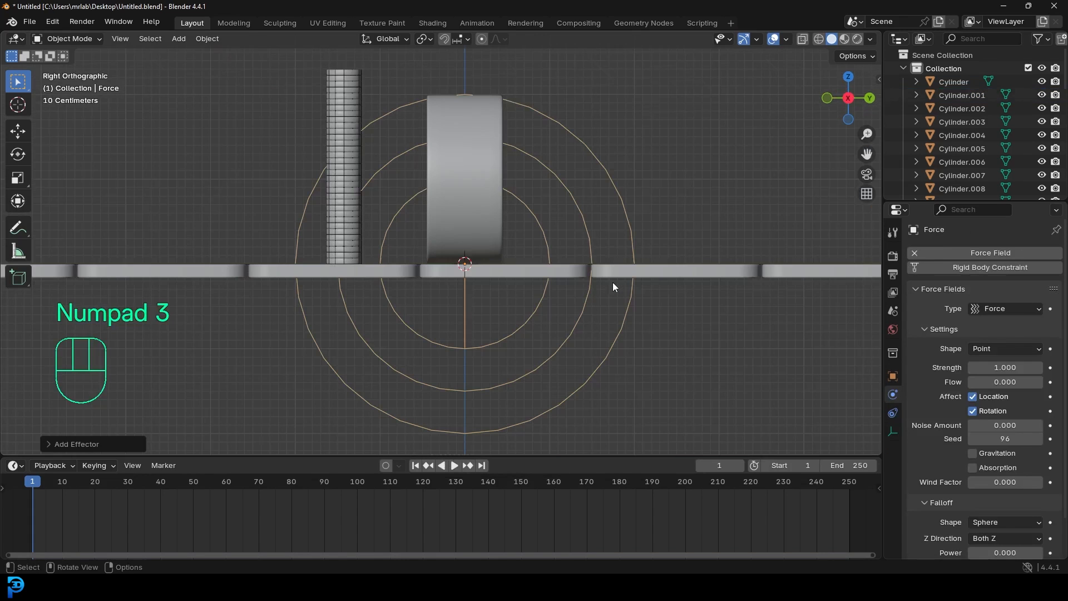
{"action": "scroll", "coordinate": [612, 284], "scroll_direction": "up", "scroll_amount": 2}
{"action": "key", "text": "g"}
{"action": "key", "text": "z"}
{"action": "left_click", "coordinate": [518, 206]}
{"action": "key", "text": "z"}
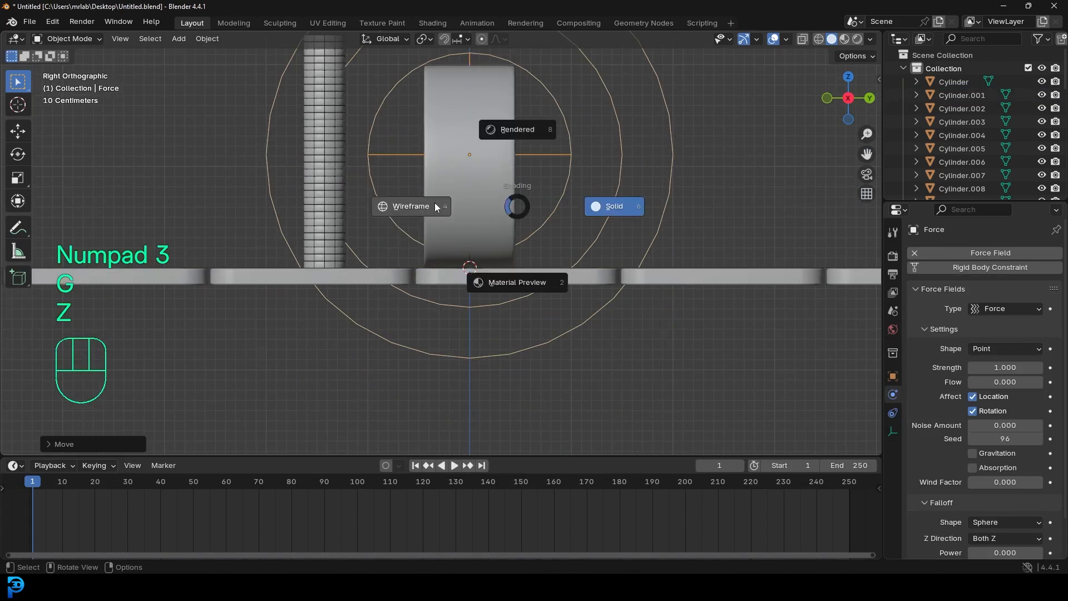
{"action": "left_click", "coordinate": [426, 206]}
{"action": "mouse_move", "coordinate": [556, 172]}
{"action": "middle_mouse_down", "text": "shift"}
{"action": "mouse_move", "coordinate": [540, 225]}
{"action": "mouse_move", "coordinate": [586, 212]}
{"action": "middle_mouse_up", "text": "shift"}
{"action": "key", "text": "g"}
{"action": "left_click", "coordinate": [550, 224]}
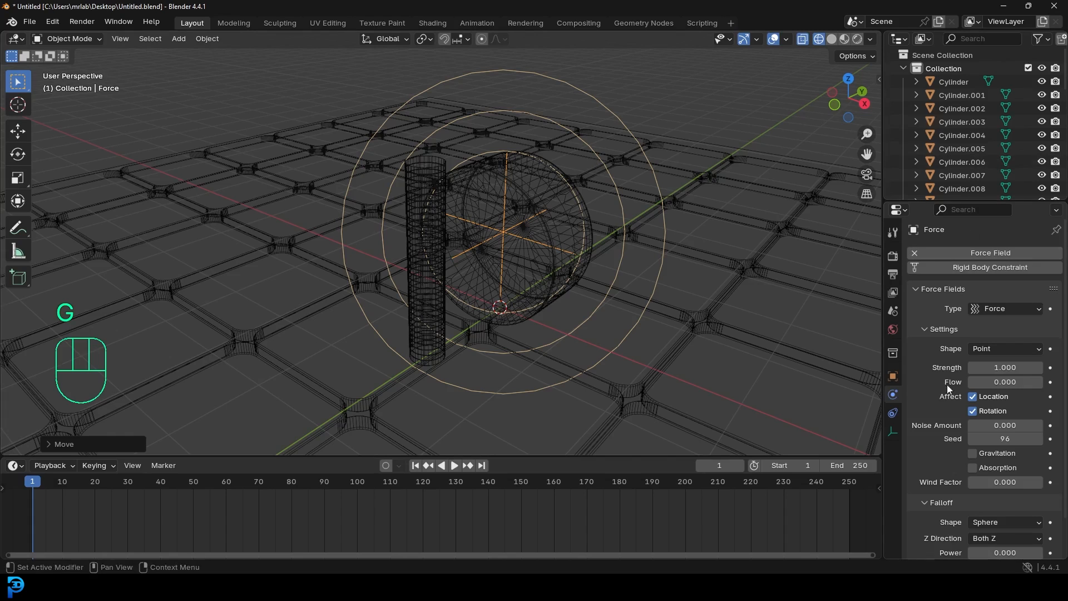
- Set the force field's strength to -120 and switch the viewport back to Solid shading
{"action": "left_click", "coordinate": [1015, 368]}
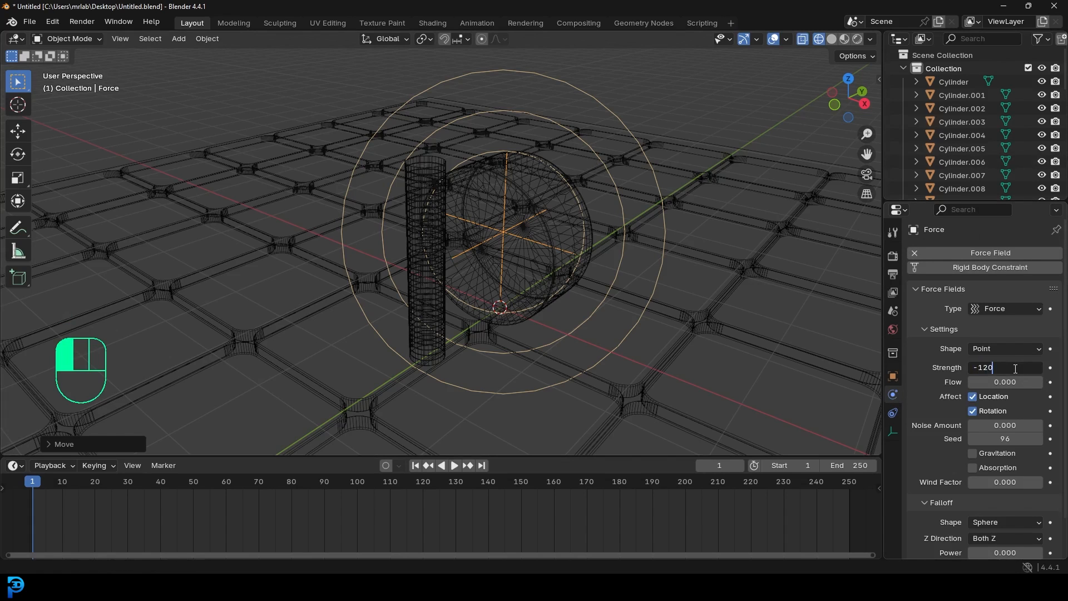
{"action": "key", "text": "Return"}
{"action": "mouse_move", "coordinate": [717, 259]}
{"action": "middle_mouse_down"}
{"action": "mouse_move", "coordinate": [656, 246]}
{"action": "mouse_move", "coordinate": [667, 237]}
{"action": "middle_mouse_up"}
{"action": "key", "text": "z"}
{"action": "left_click", "coordinate": [782, 246]}
- Play the simulation from the first frame and examine how closely the attracted discs meet the large magnet's surface
{"action": "key", "text": "shift+Left"}
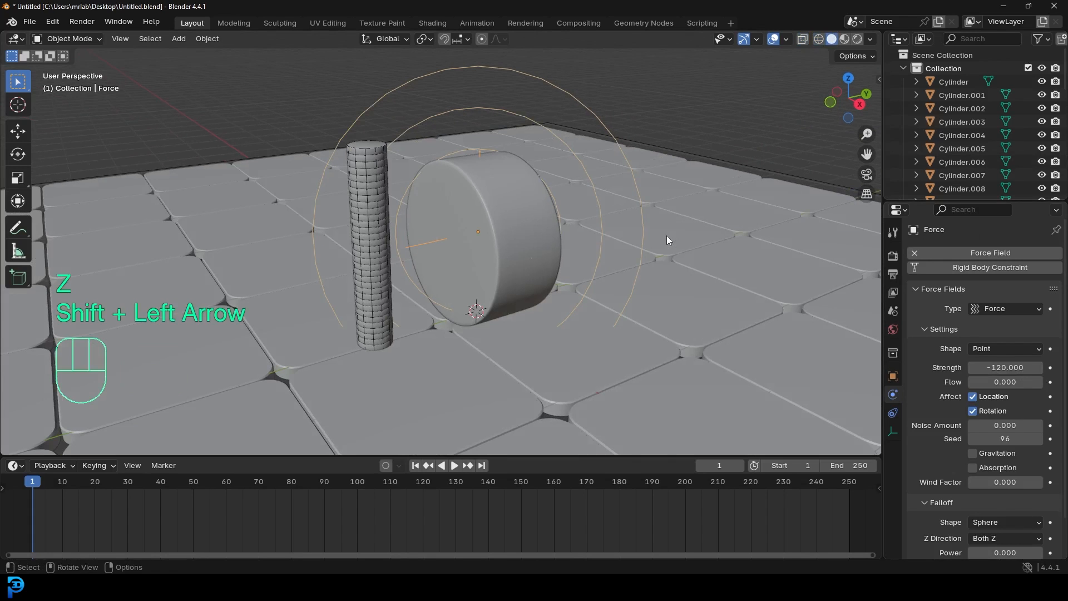
{"action": "key", "text": "space"}
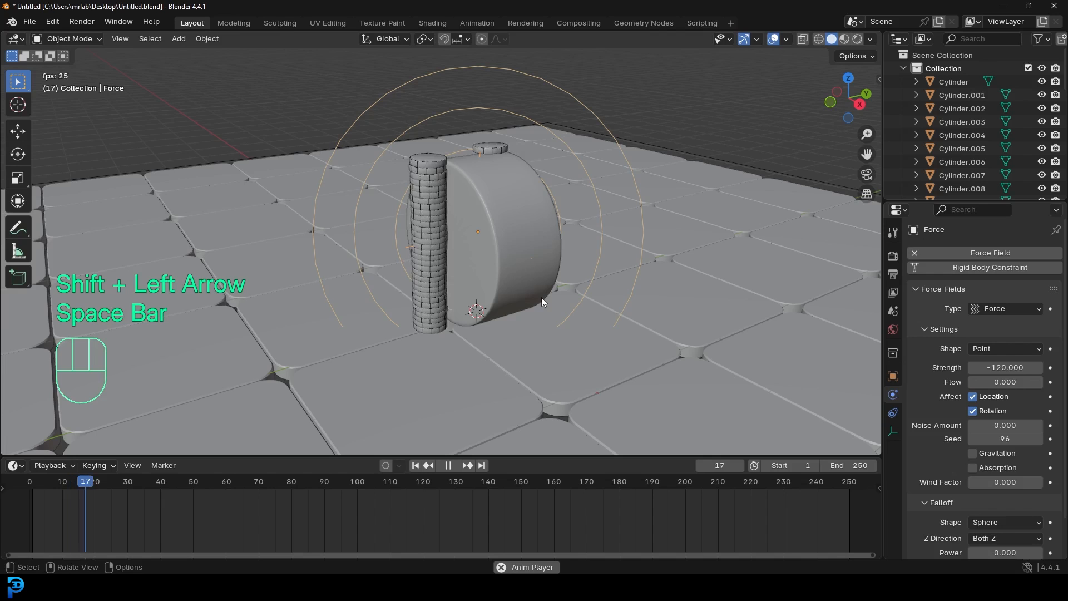
{"action": "middle_click_drag", "start_coordinate": [612, 175], "coordinate": [563, 171]}
{"action": "key", "text": "space"}
{"action": "key", "text": "shift+Left"}
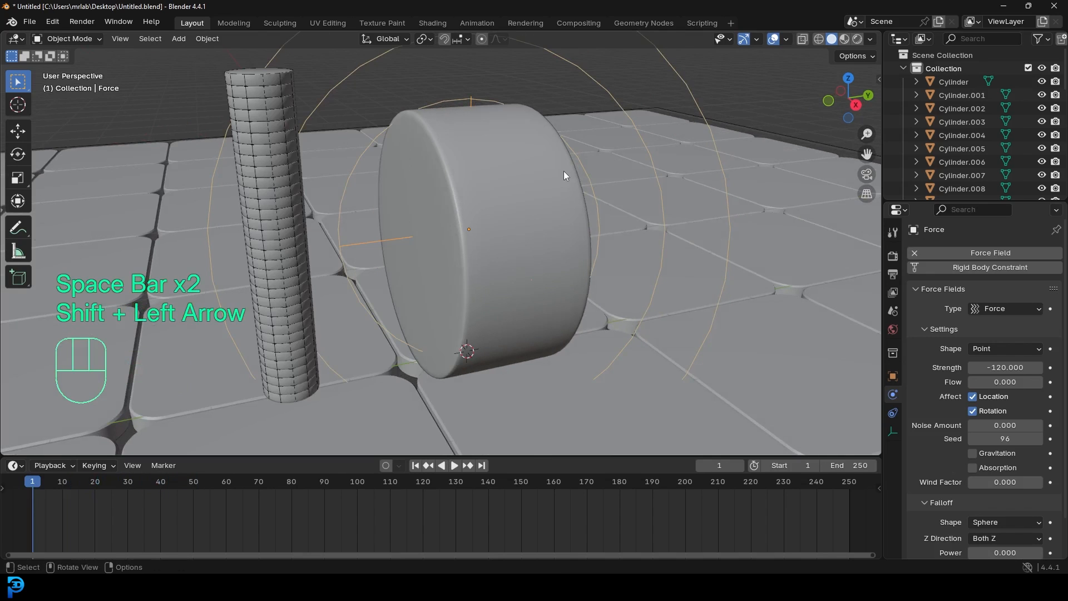
{"action": "key", "text": "space"}
{"action": "middle_click_drag", "start_coordinate": [563, 172], "coordinate": [482, 174]}
{"action": "key", "text": "space"}
{"action": "scroll", "coordinate": [475, 127], "scroll_direction": "up", "scroll_amount": 2}
{"action": "scroll", "coordinate": [475, 128], "scroll_direction": "up", "scroll_amount": 2}
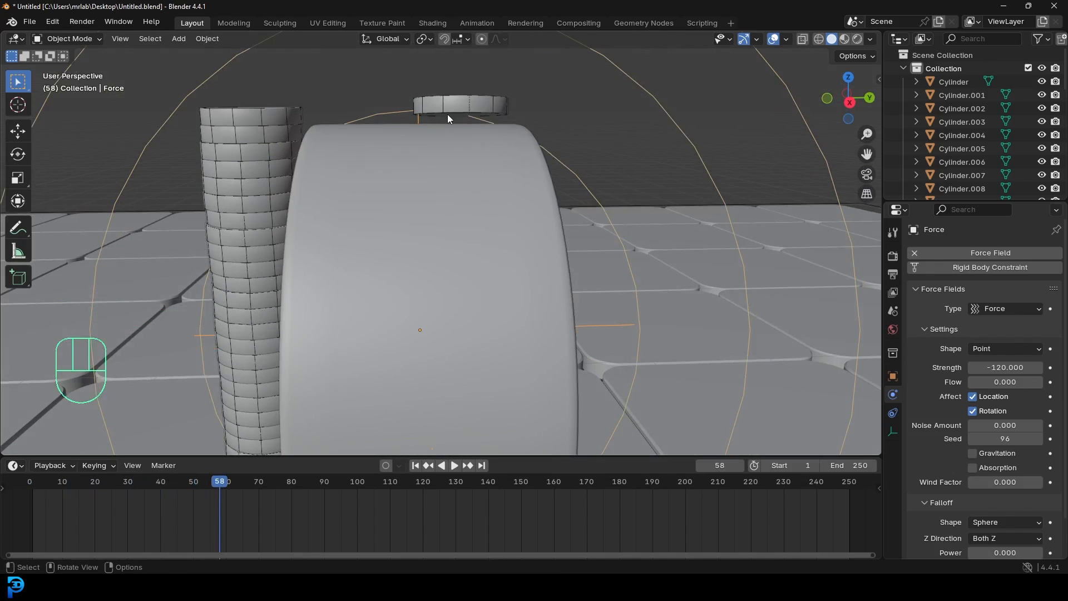
- Set the large magnet's rigid body collision margin to 0.001 m and replay the simulation to check the contact with the discs
{"action": "left_click", "coordinate": [450, 148]}
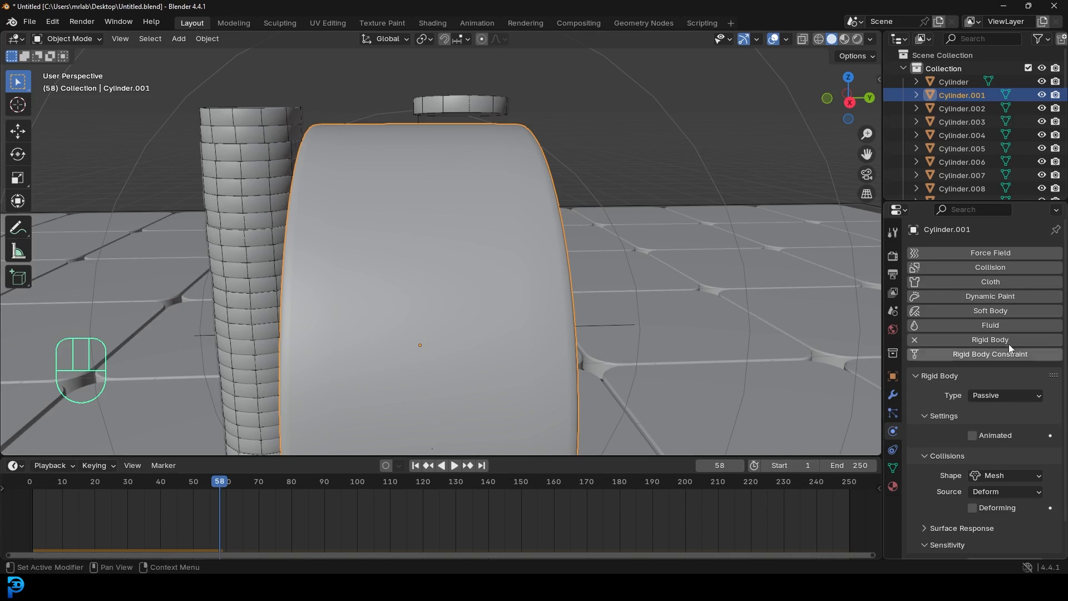
{"action": "scroll", "coordinate": [985, 350], "scroll_direction": "down", "scroll_amount": 2}
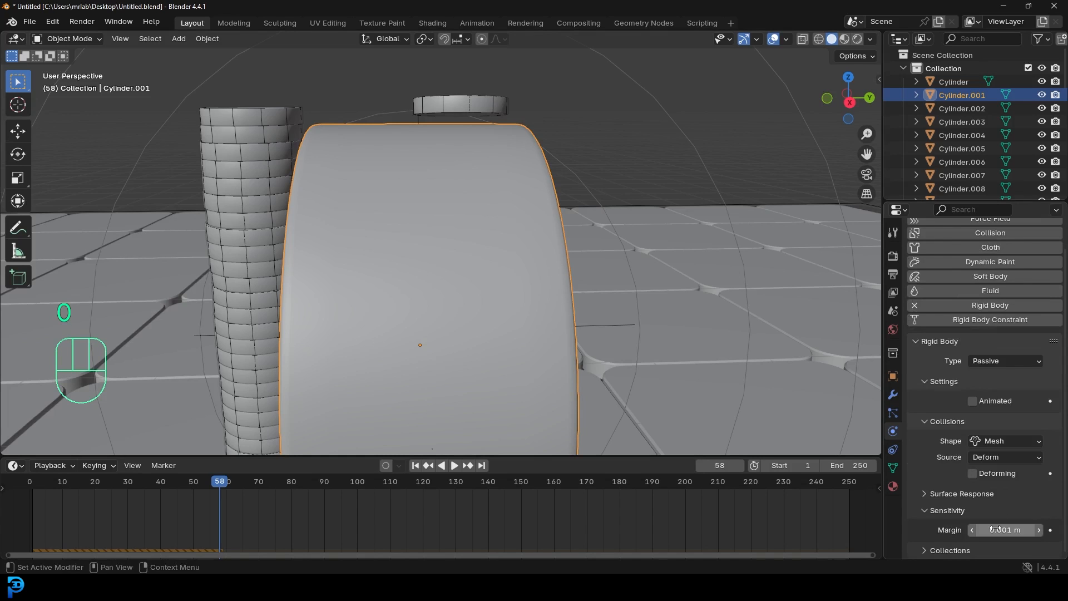
{"action": "key", "text": "shift+Left"}
{"action": "key", "text": "space"}
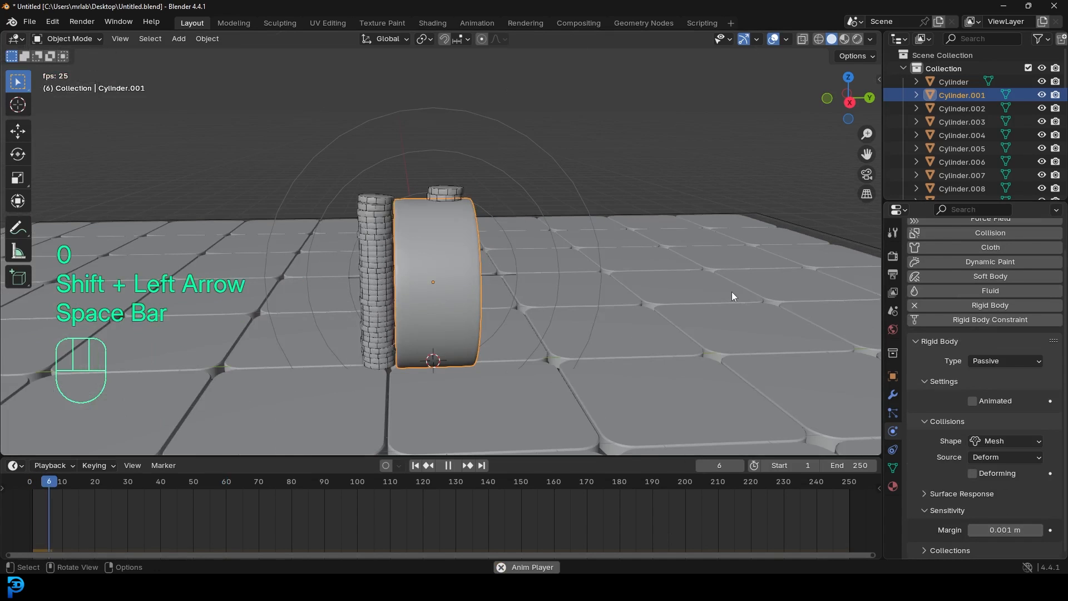
{"action": "middle_click_drag", "start_coordinate": [671, 258], "coordinate": [543, 211]}
{"action": "key", "text": "space"}
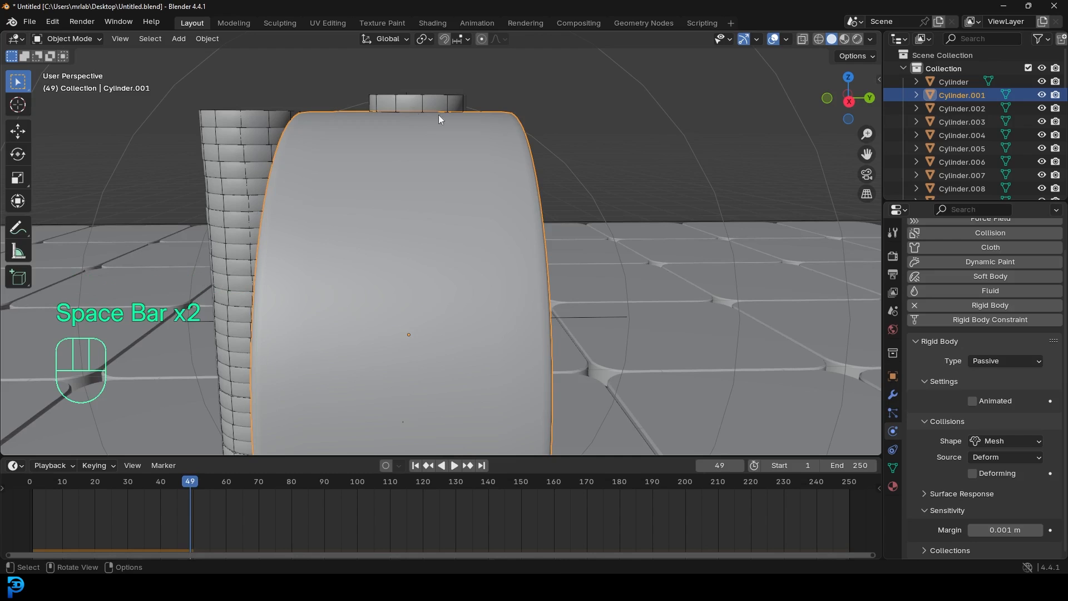
- Clear the selection and save the file
{"action": "key", "text": "alt+a"}
{"action": "middle_click_drag", "start_coordinate": [451, 102], "coordinate": [463, 175]}
{"action": "key", "text": "ctrl+s"}
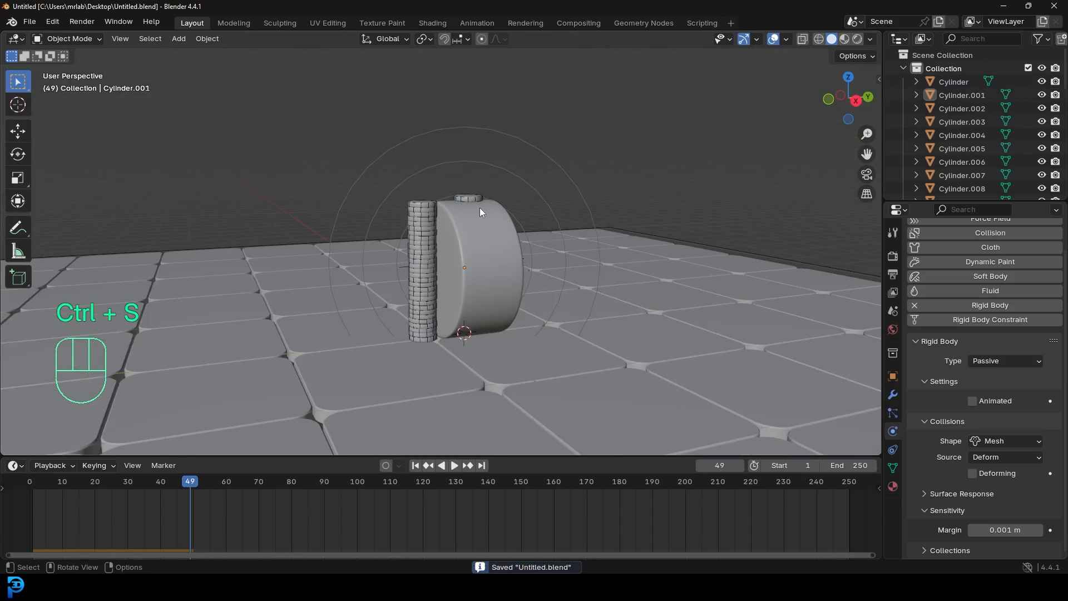
- Set the force field's strength to -50 and save the file
{"action": "left_click", "coordinate": [503, 133]}
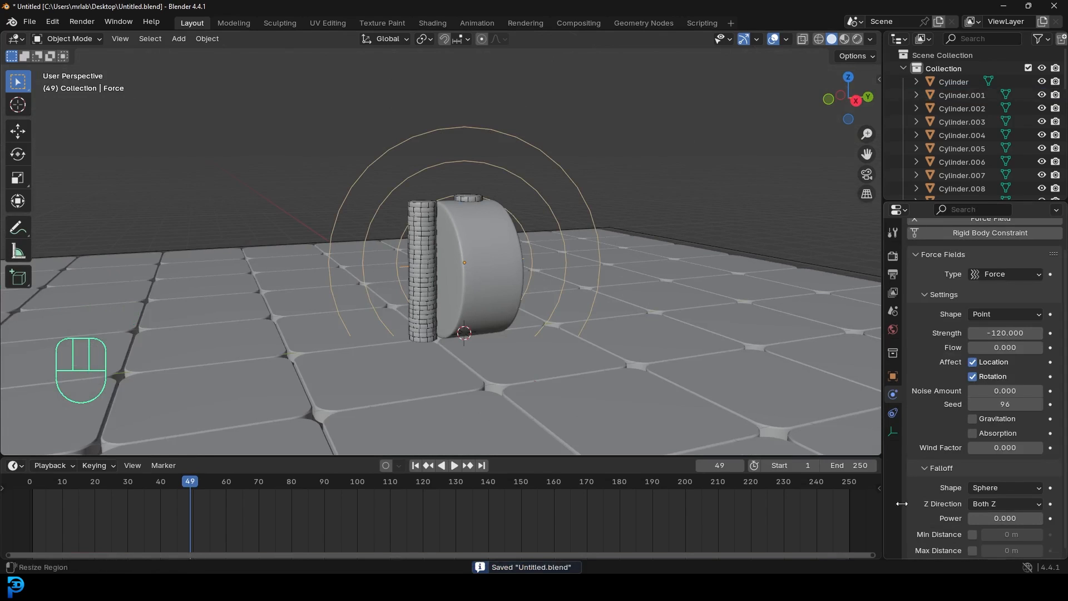
{"action": "left_click", "coordinate": [1018, 332]}
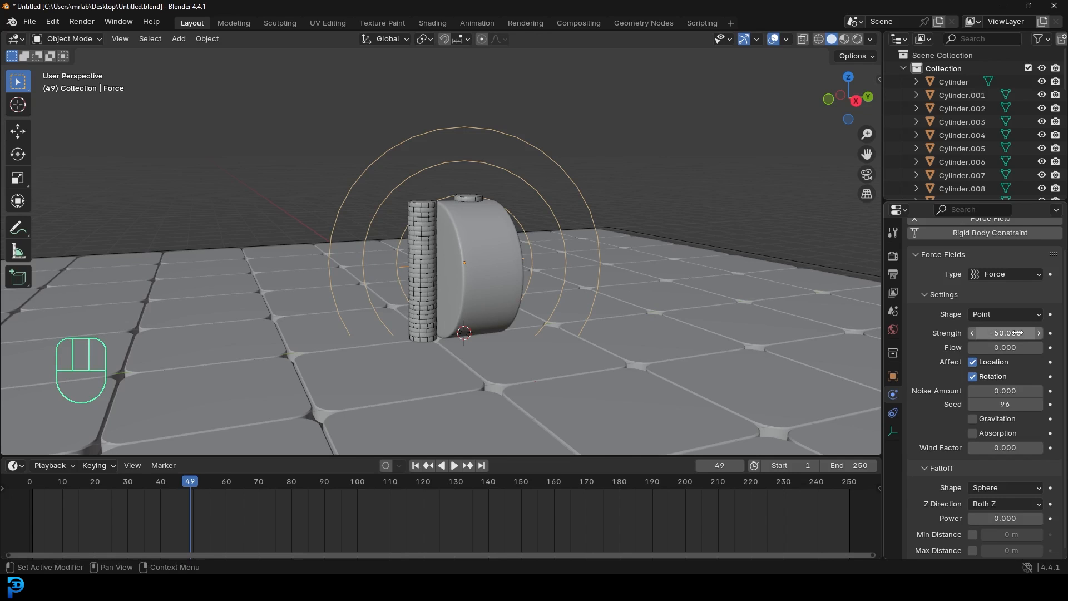
{"action": "key", "text": "ctrl+s"}
- Play the simulation from the first frame to examine how the weaker field attracts the discs, and return to the start
{"action": "key", "text": "shift+Left"}
{"action": "key", "text": "space"}
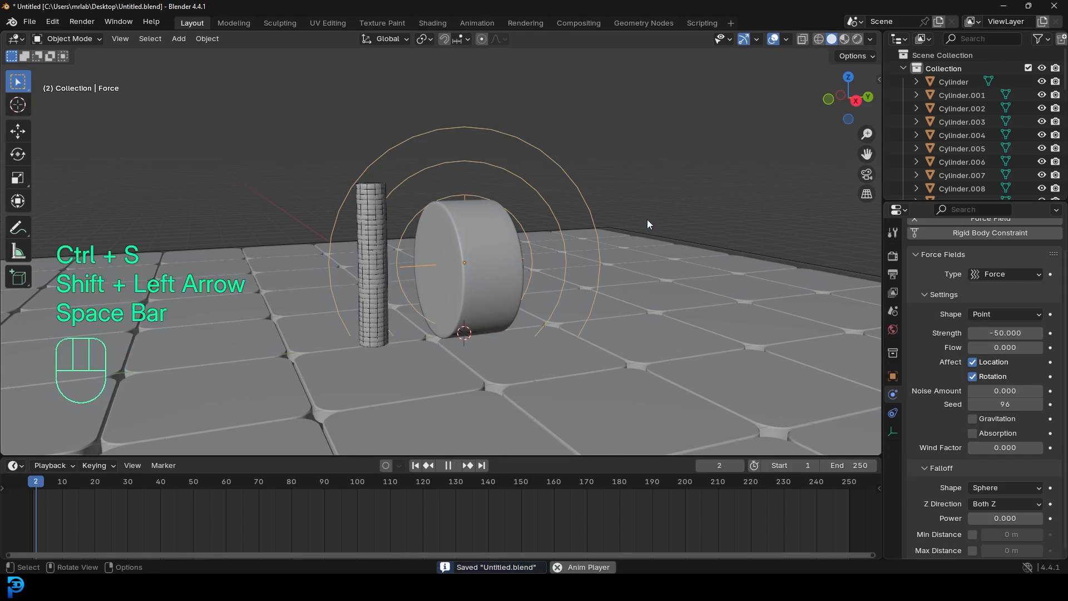
{"action": "scroll", "coordinate": [517, 225], "scroll_direction": "up", "scroll_amount": 3}
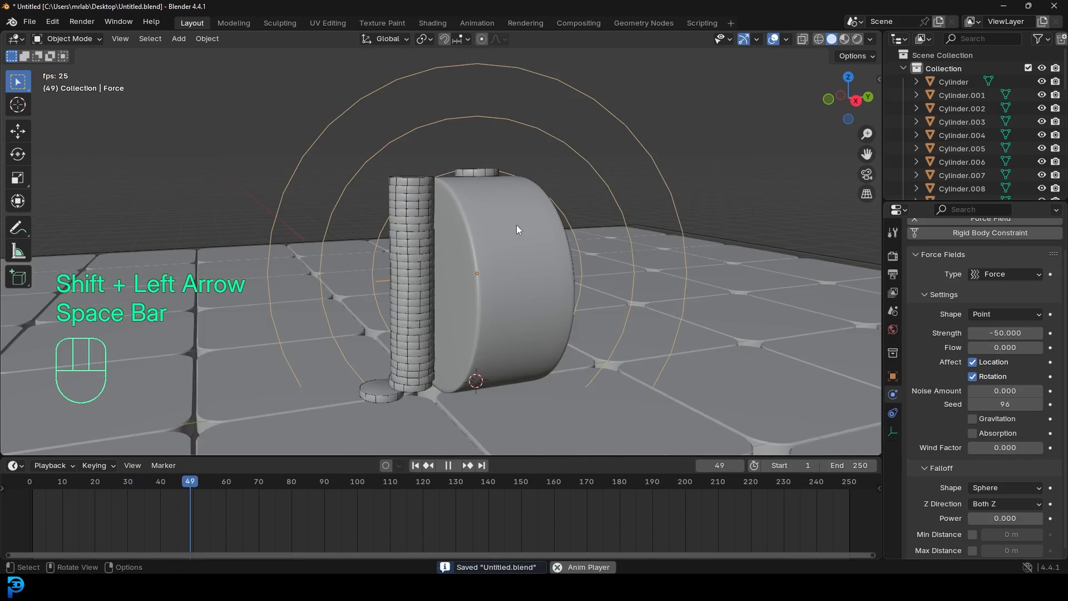
{"action": "key", "text": "space"}
{"action": "key", "text": "shift+Left"}
- Hide the force field in the right orthographic view
{"action": "key", "text": "KP_3"}
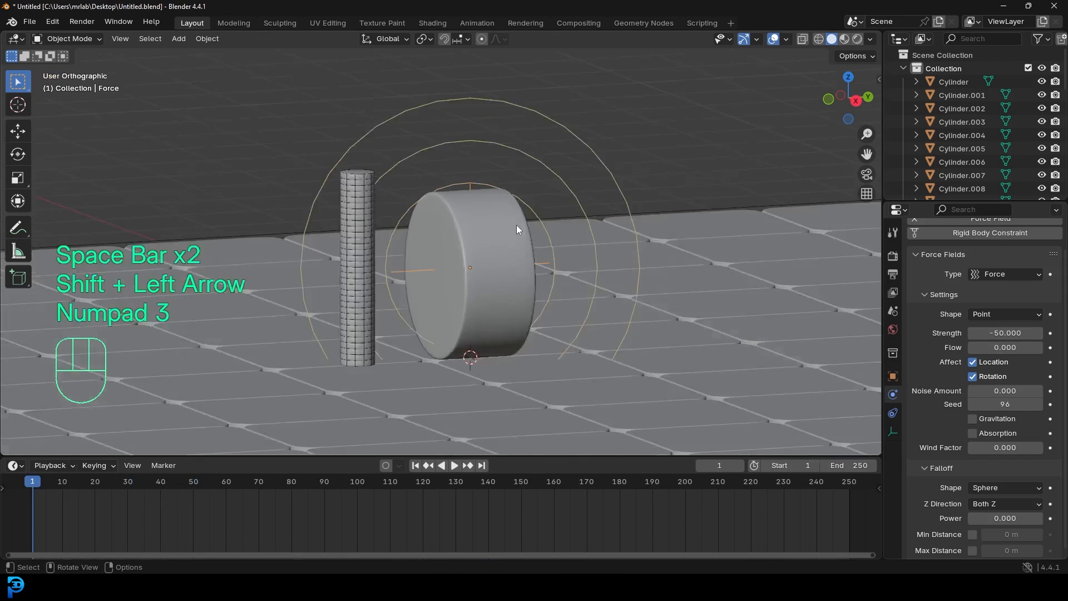
{"action": "middle_click_drag", "start_coordinate": [347, 205], "coordinate": [386, 187], "text": "shift"}
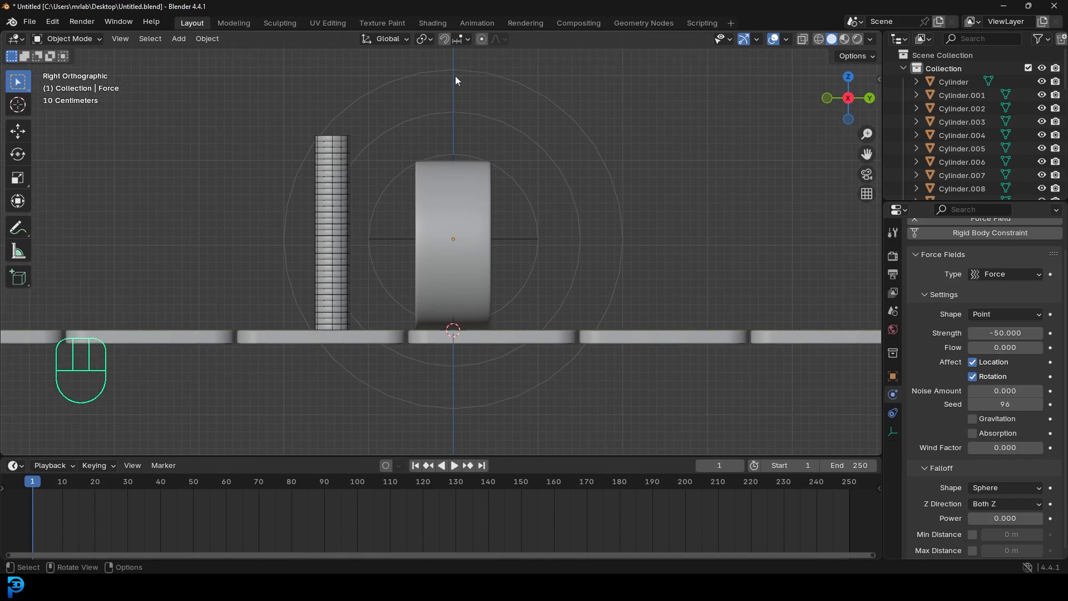
{"action": "left_click", "coordinate": [442, 118]}
{"action": "middle_click_drag", "start_coordinate": [386, 116], "coordinate": [392, 163], "text": "shift"}
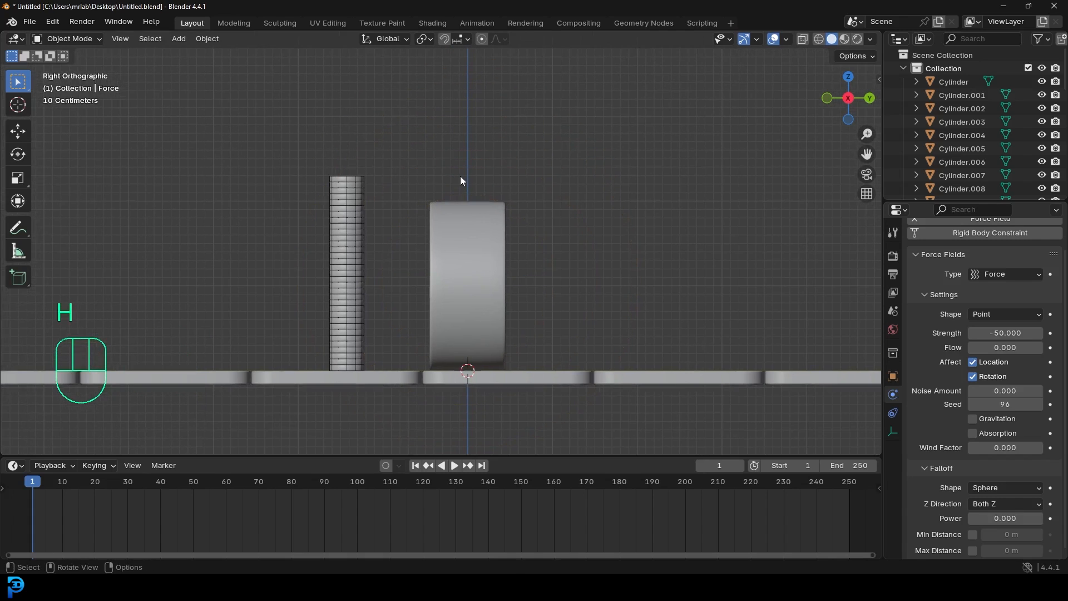
{"action": "key", "text": "h"}
- Move all discs of the stack into a new collection
{"action": "scroll", "coordinate": [312, 202], "scroll_direction": "up", "scroll_amount": 2}
{"action": "left_click_drag", "start_coordinate": [230, 113], "coordinate": [368, 425]}
{"action": "key", "text": "m"}
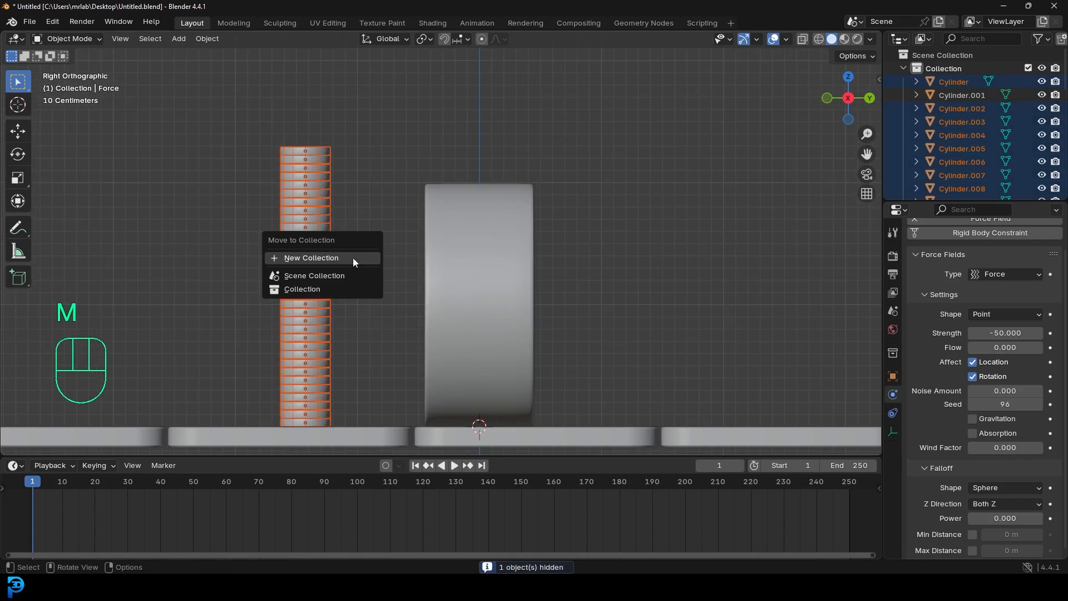
{"action": "left_click", "coordinate": [297, 257]}
{"action": "left_click", "coordinate": [287, 279]}
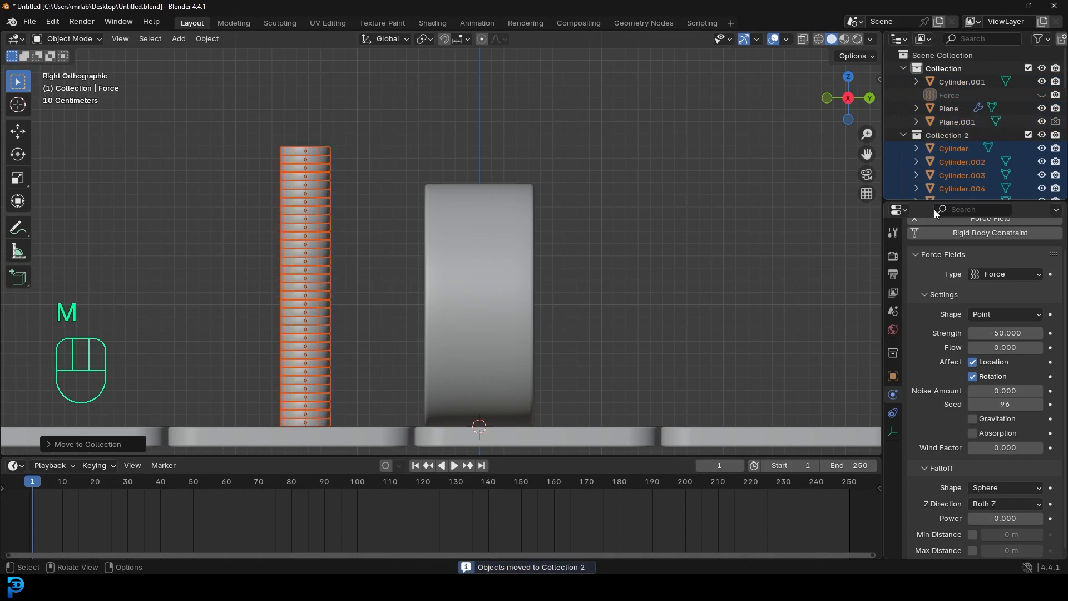
- Collapse both collections in the outliner and rename the disc collection Magnets
{"action": "left_click", "coordinate": [901, 135]}
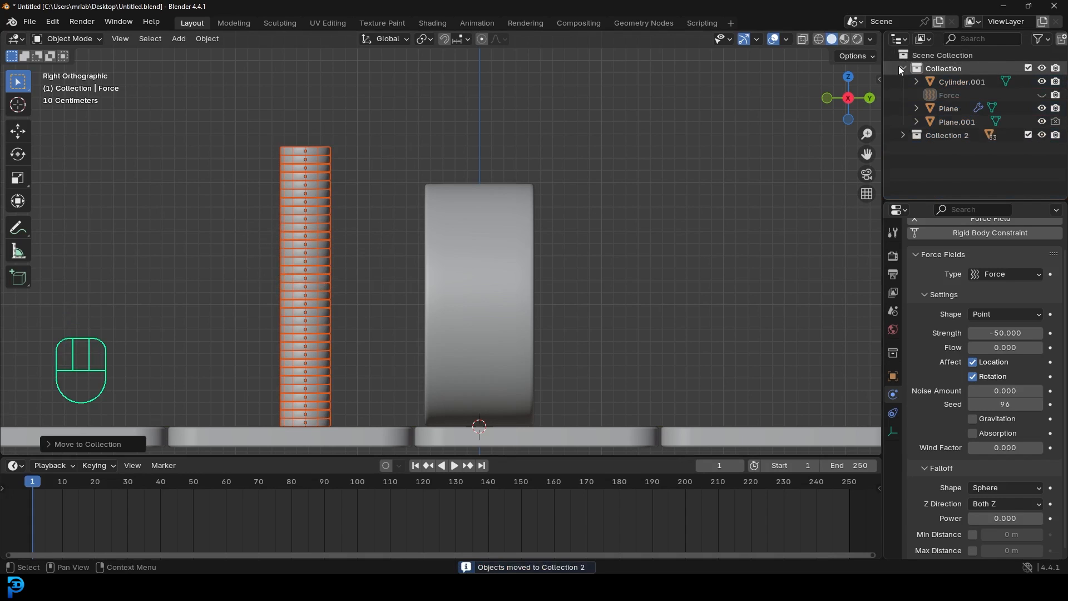
{"action": "left_click", "coordinate": [902, 68]}
{"action": "double_click", "coordinate": [943, 83]}
{"action": "type", "text": "Magnets"}
{"action": "key", "text": "Return"}
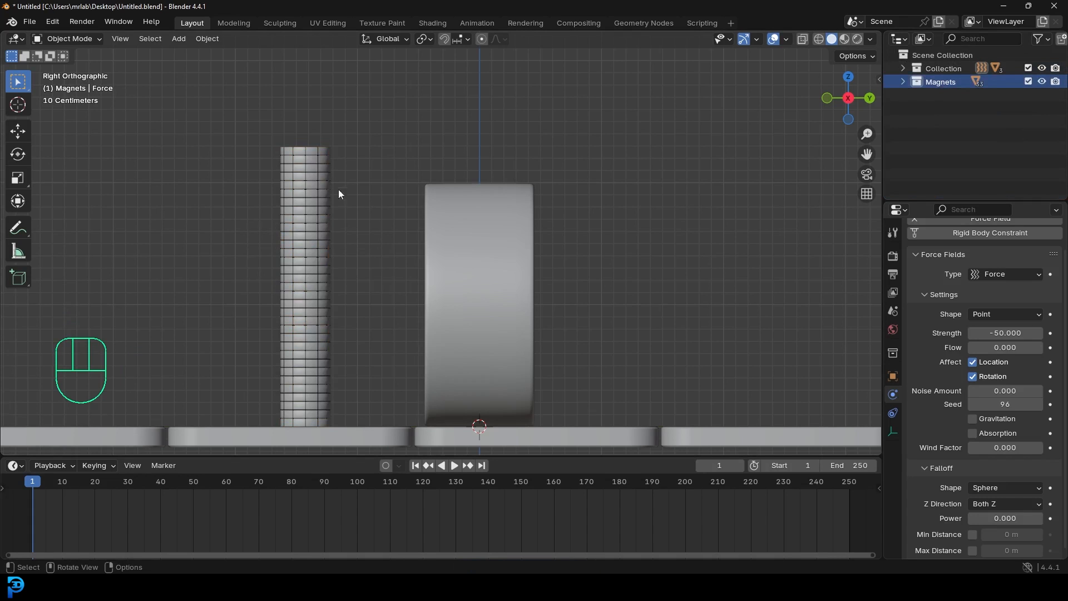
- Shift the whole disc stack across the floor in the top view, slightly to one side of the large magnet's centre line
{"action": "scroll", "coordinate": [309, 178], "scroll_direction": "down", "scroll_amount": 2}
{"action": "left_click_drag", "start_coordinate": [298, 156], "coordinate": [368, 368]}
{"action": "key", "text": "KP_7"}
{"action": "middle_click_drag", "start_coordinate": [563, 350], "coordinate": [555, 310], "text": "shift"}
{"action": "key", "text": "g"}
{"action": "left_click", "coordinate": [539, 348]}
- Duplicate the disc stack three times, placing the copies beside it to form a loose cluster of four stacks
{"action": "key", "text": "shift+d"}
{"action": "left_click", "coordinate": [562, 349]}
{"action": "key", "text": "shift+d"}
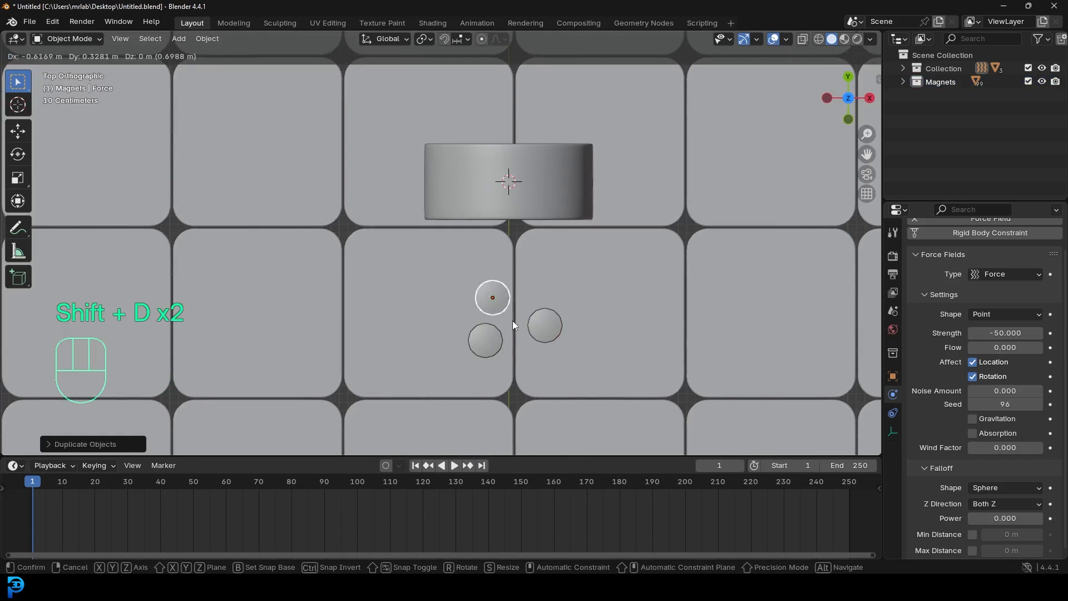
{"action": "left_click", "coordinate": [552, 309]}
{"action": "key", "text": "shift+d"}
{"action": "left_click", "coordinate": [553, 309]}
- Delete the uppermost discs of the front stack to make it shorter than its neighbours
{"action": "middle_click_drag", "start_coordinate": [553, 310], "coordinate": [482, 263]}
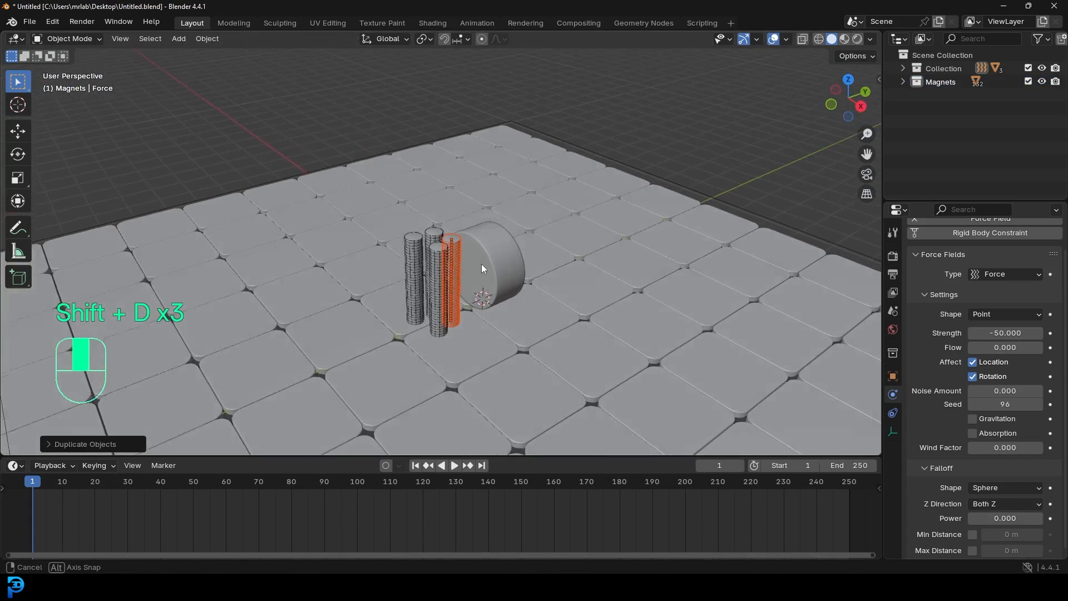
{"action": "scroll", "coordinate": [479, 260], "scroll_direction": "up", "scroll_amount": 2}
{"action": "left_click", "coordinate": [442, 250]}
{"action": "left_click", "coordinate": [437, 258], "text": "shift"}
{"action": "key", "text": "x"}
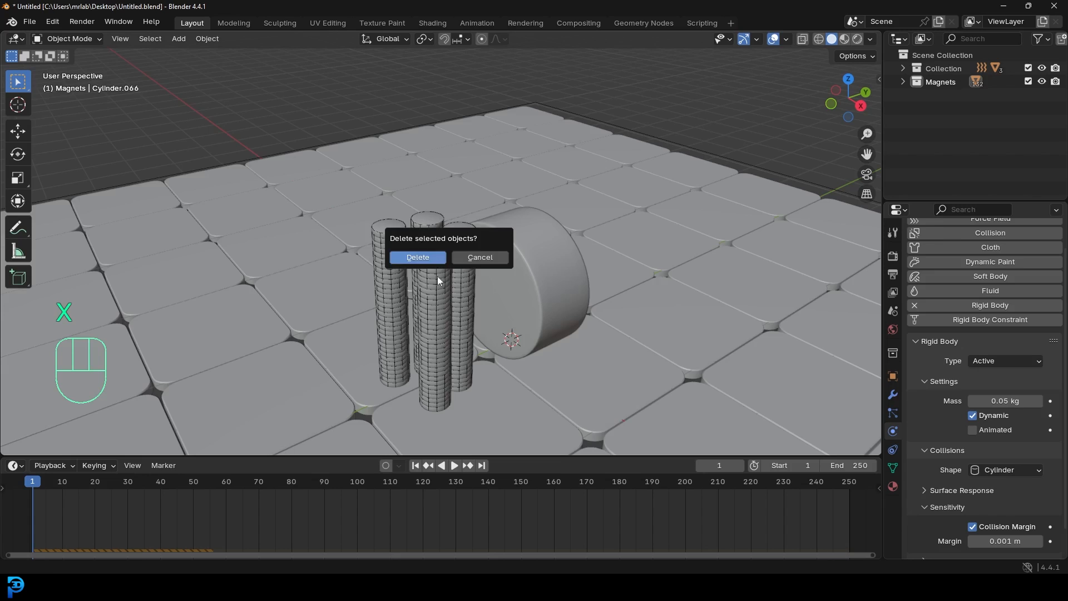
{"action": "scroll", "coordinate": [459, 224], "scroll_direction": "up", "scroll_amount": 2}
{"action": "key", "text": "x"}
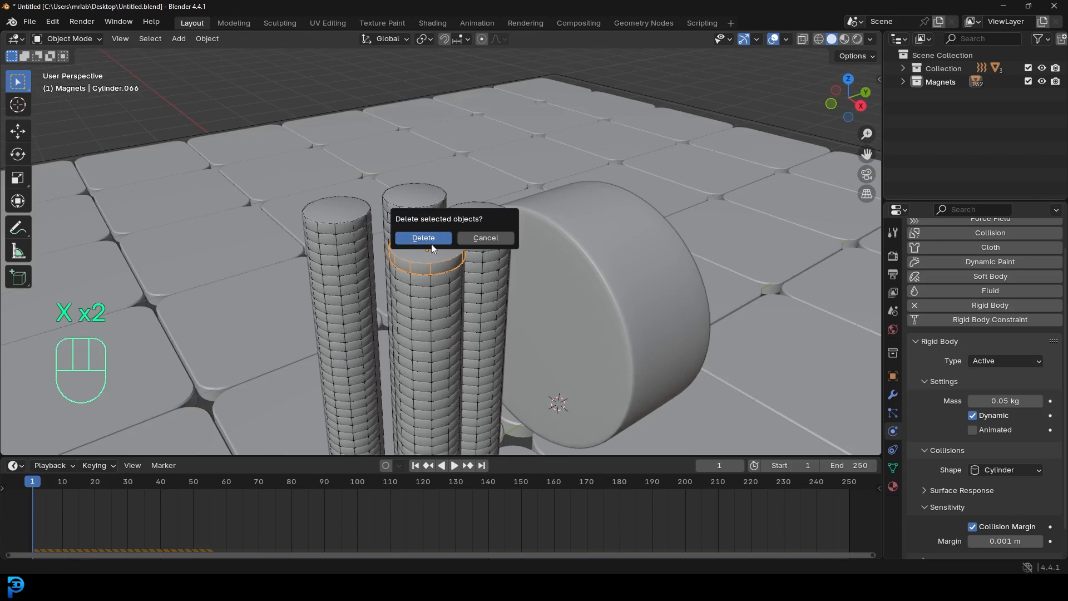
{"action": "left_click", "coordinate": [432, 249]}
{"action": "left_click", "coordinate": [439, 273], "text": "shift"}
{"action": "key", "text": "x"}
{"action": "left_click", "coordinate": [439, 272]}
- Delete the top disc of the rear stack
{"action": "left_click", "coordinate": [416, 203]}
{"action": "key", "text": "x"}
{"action": "left_click", "coordinate": [416, 202]}
- Delete the five uppermost discs of the stack farthest from the large magnet and save the file
{"action": "left_click", "coordinate": [355, 224]}
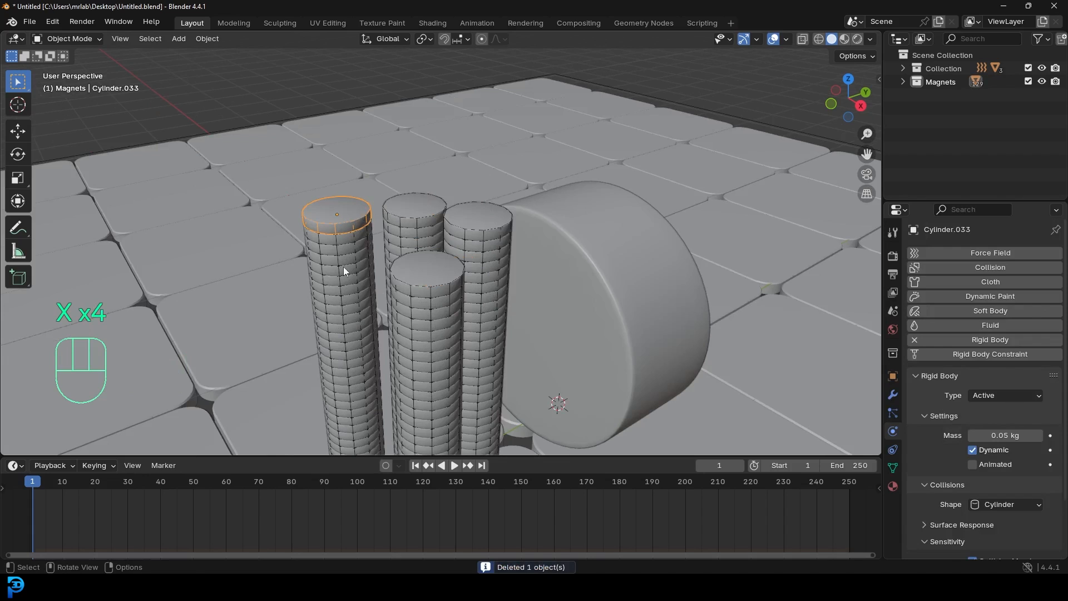
{"action": "left_click_drag", "start_coordinate": [344, 289], "coordinate": [338, 225]}
{"action": "left_click", "coordinate": [341, 224]}
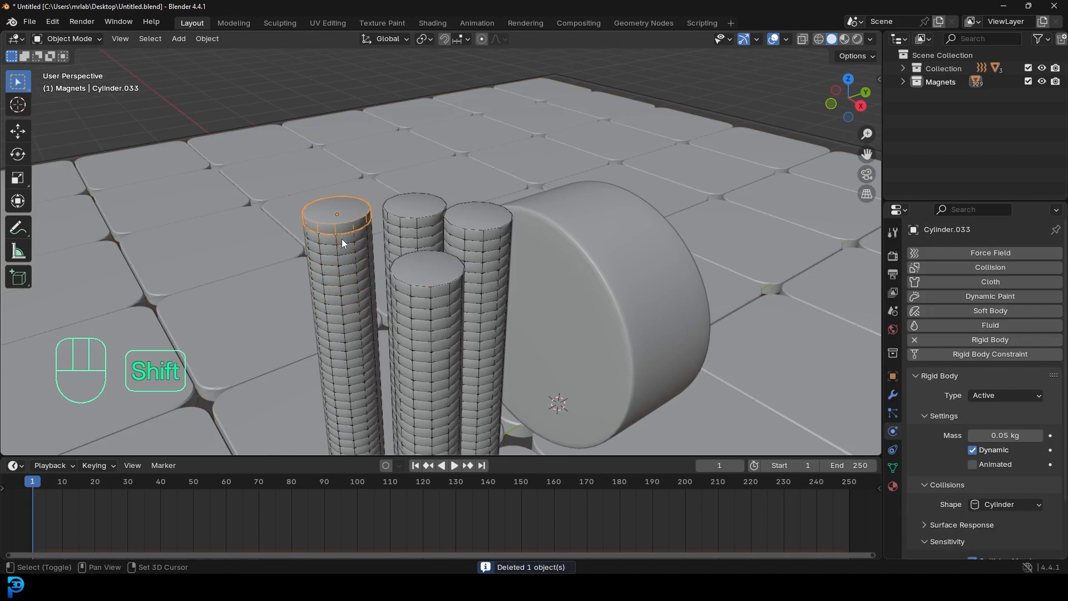
{"action": "left_click", "coordinate": [350, 269], "text": "shift"}
{"action": "key", "text": "x"}
{"action": "left_click", "coordinate": [350, 268]}
{"action": "scroll", "coordinate": [488, 277], "scroll_direction": "down", "scroll_amount": 4}
{"action": "middle_click_drag", "start_coordinate": [476, 304], "coordinate": [458, 189]}
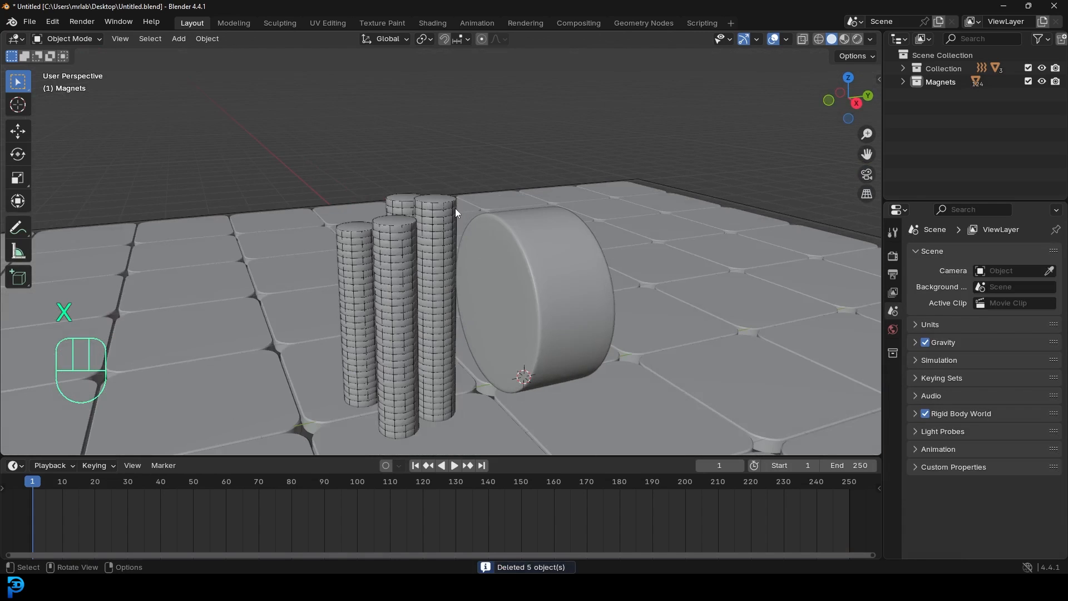
{"action": "key", "text": "ctrl+s"}
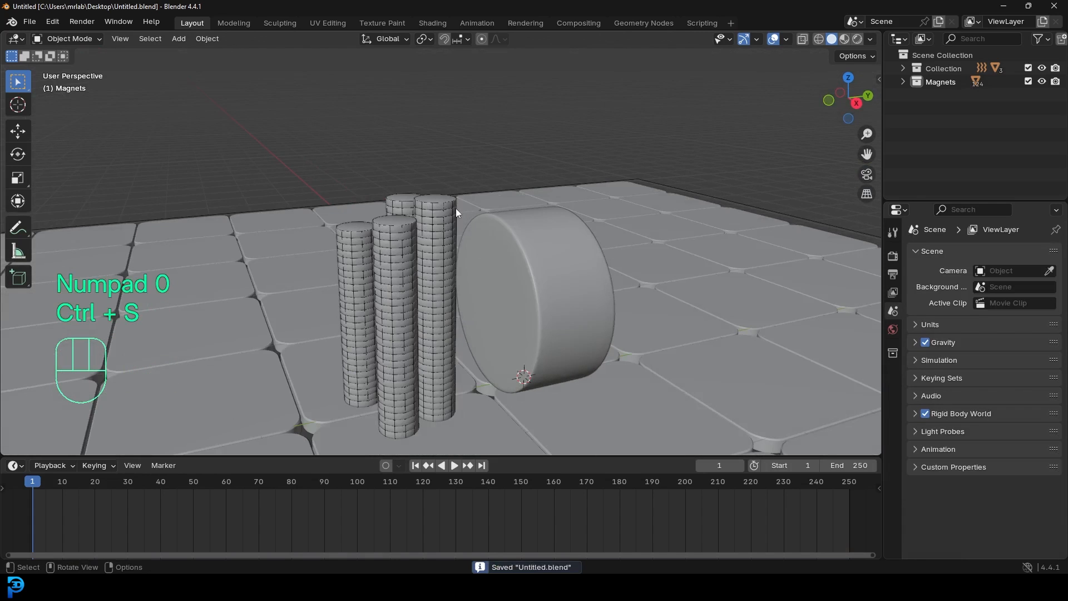
- Play the simulation to examine how the four stacks are attracted, and return to the first frame
{"action": "scroll", "coordinate": [13, 484], "scroll_direction": "up", "scroll_amount": 1}
{"action": "scroll", "coordinate": [103, 488], "scroll_direction": "down", "scroll_amount": 2}
{"action": "key", "text": "space"}
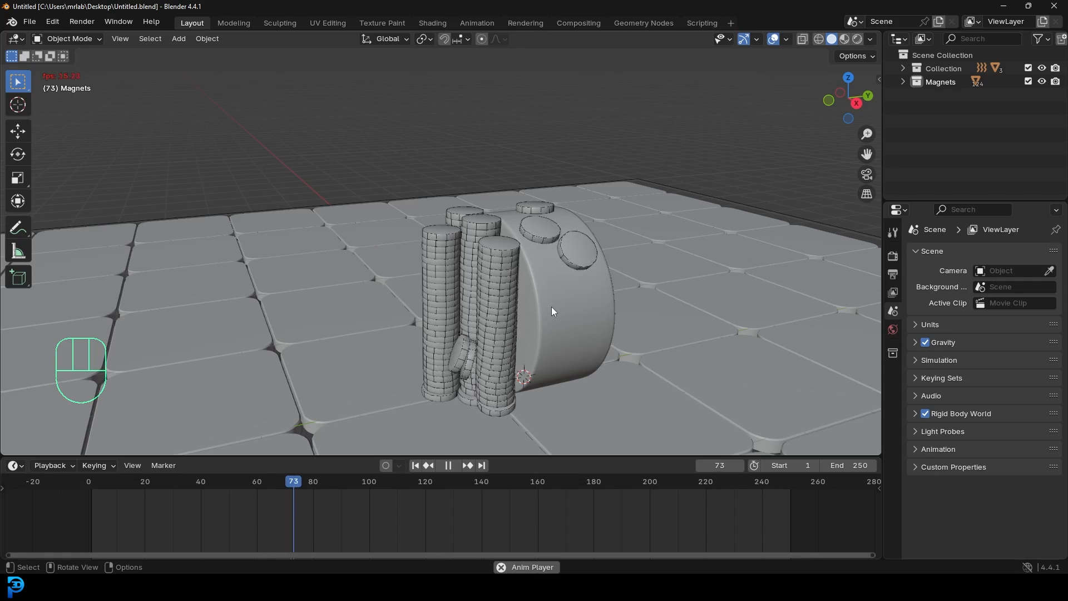
{"action": "key", "text": "space"}
{"action": "key", "text": "shift+Left"}
- Move all four disc stacks along Y, farther away from the large magnet, and save the file
{"action": "key", "text": "KP_3"}
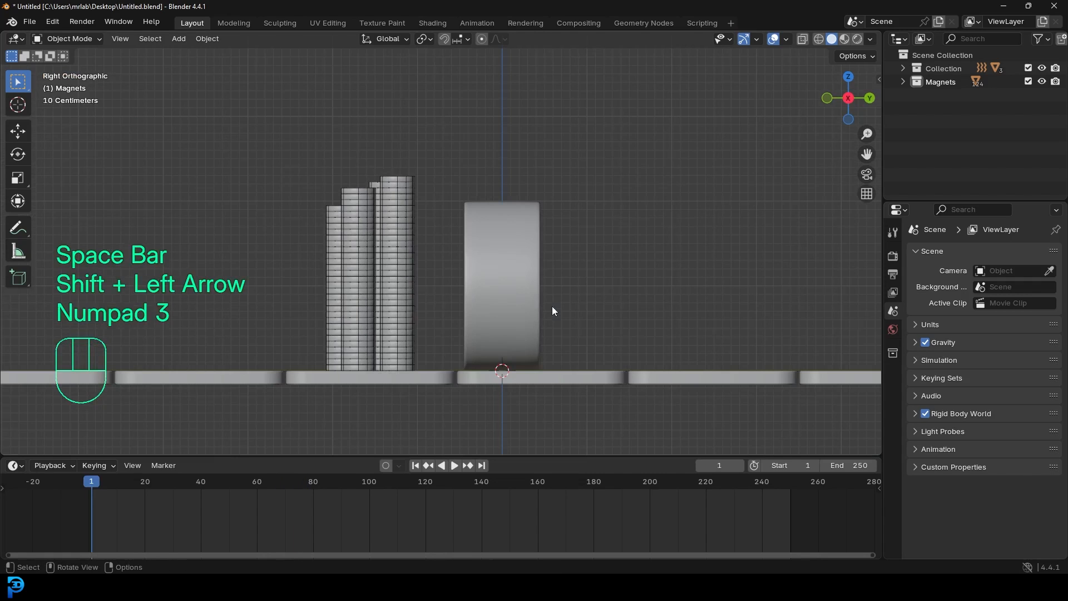
{"action": "left_click_drag", "start_coordinate": [292, 158], "coordinate": [434, 367]}
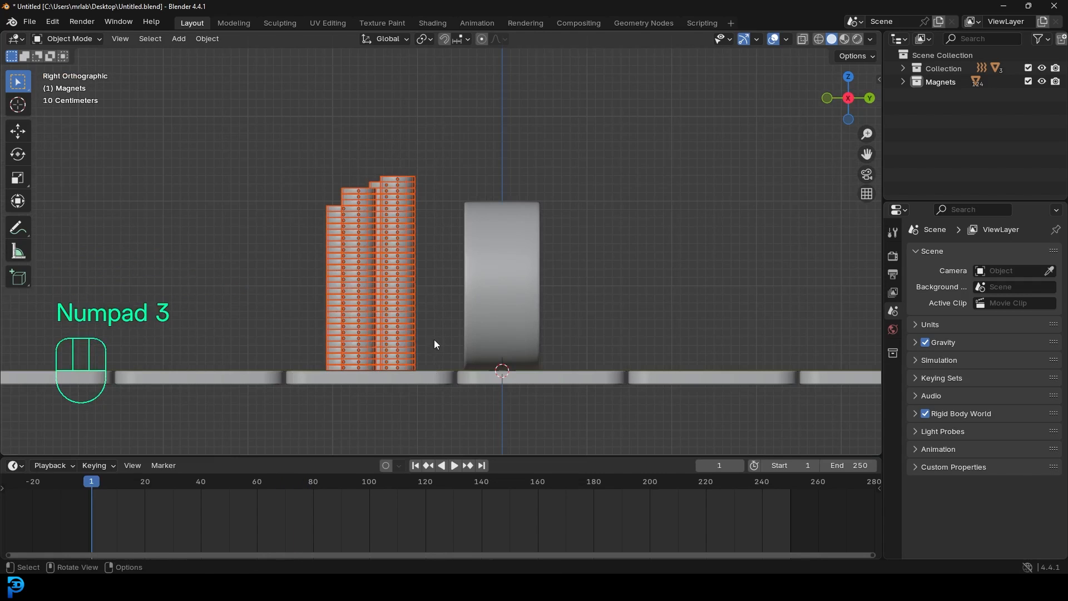
{"action": "key", "text": "g"}
{"action": "key", "text": "y"}
{"action": "left_click", "coordinate": [356, 335]}
{"action": "key", "text": "ctrl+s"}
- Replay the simulation with the more distant stacks, viewing the impact from the front, and return to the first frame
{"action": "middle_click_drag", "start_coordinate": [356, 335], "coordinate": [515, 279]}
{"action": "key", "text": "shift+Left"}
{"action": "key", "text": "space"}
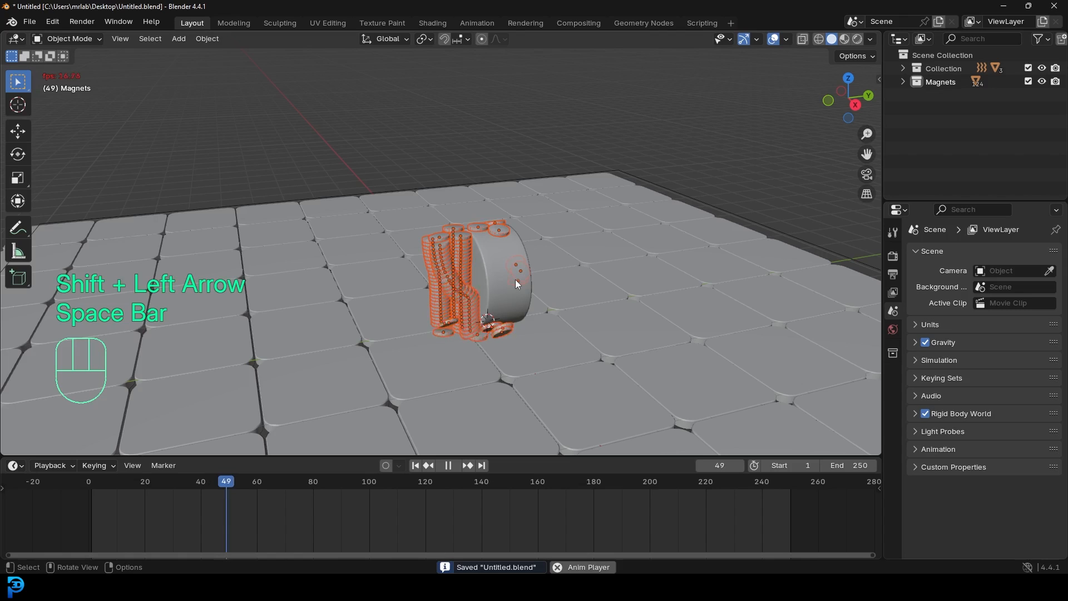
{"action": "key", "text": "alt+a"}
{"action": "middle_click_drag", "start_coordinate": [546, 288], "coordinate": [542, 268]}
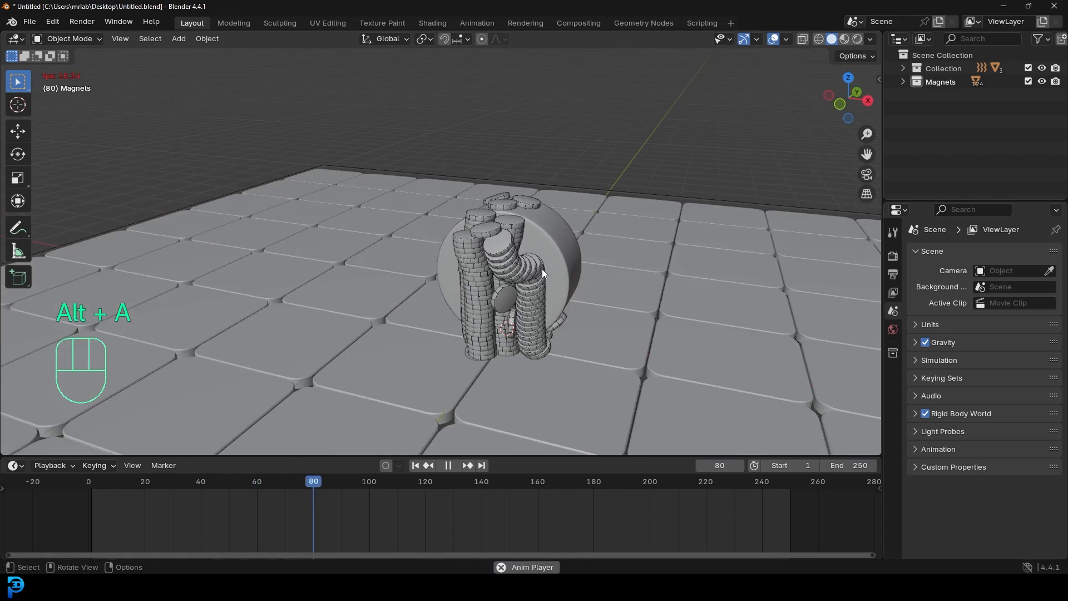
{"action": "key", "text": "space"}
{"action": "key", "text": "shift+Left"}
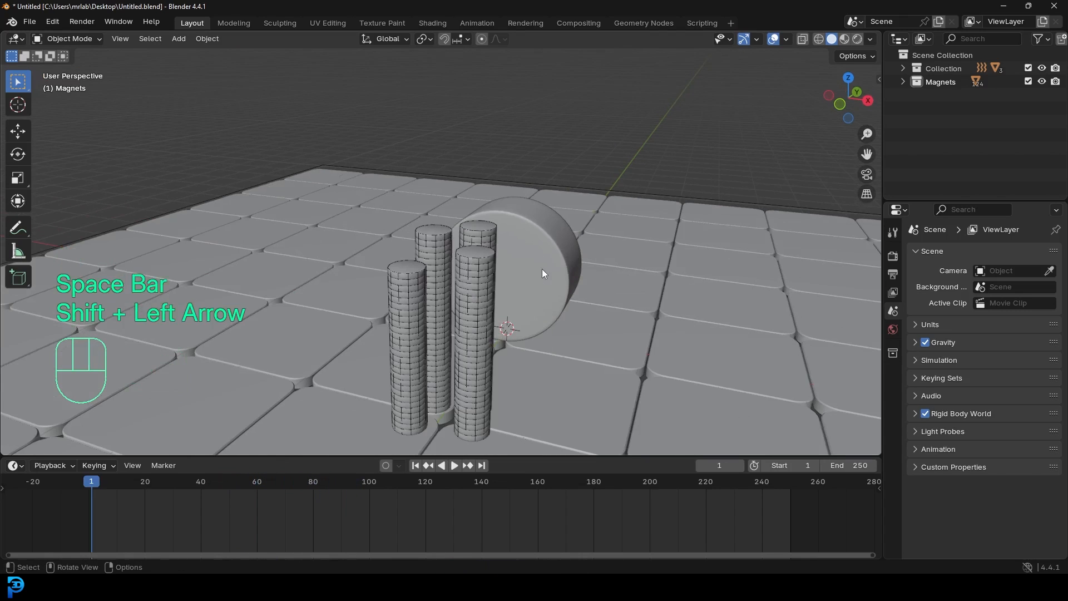
- Unhide the force field, set its strength to -29 and save the file
{"action": "middle_click_drag", "start_coordinate": [541, 269], "coordinate": [516, 238]}
{"action": "key", "text": "alt+h"}
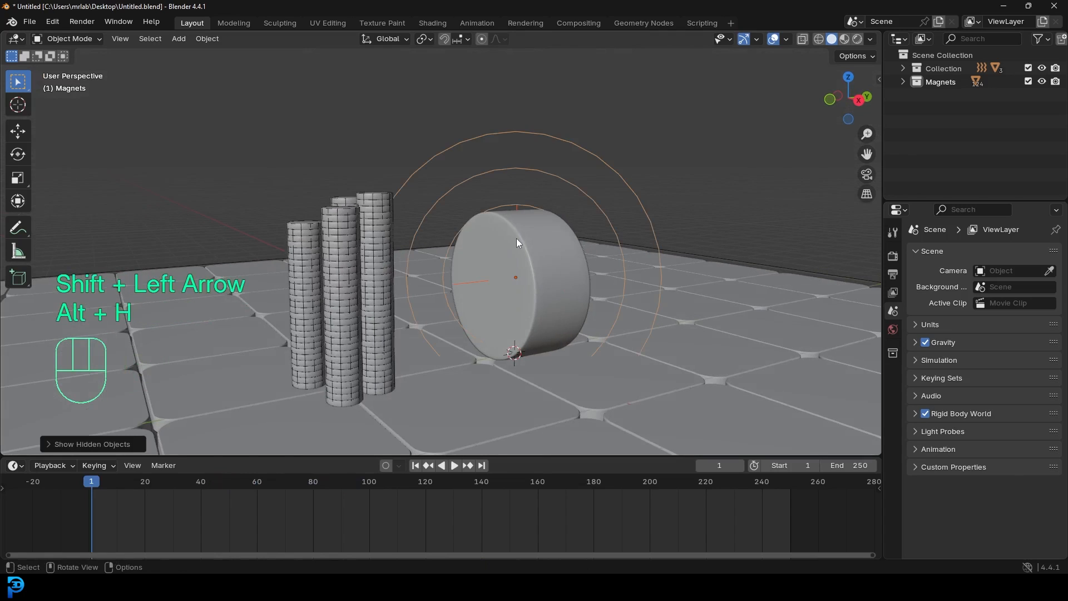
{"action": "left_click", "coordinate": [511, 135]}
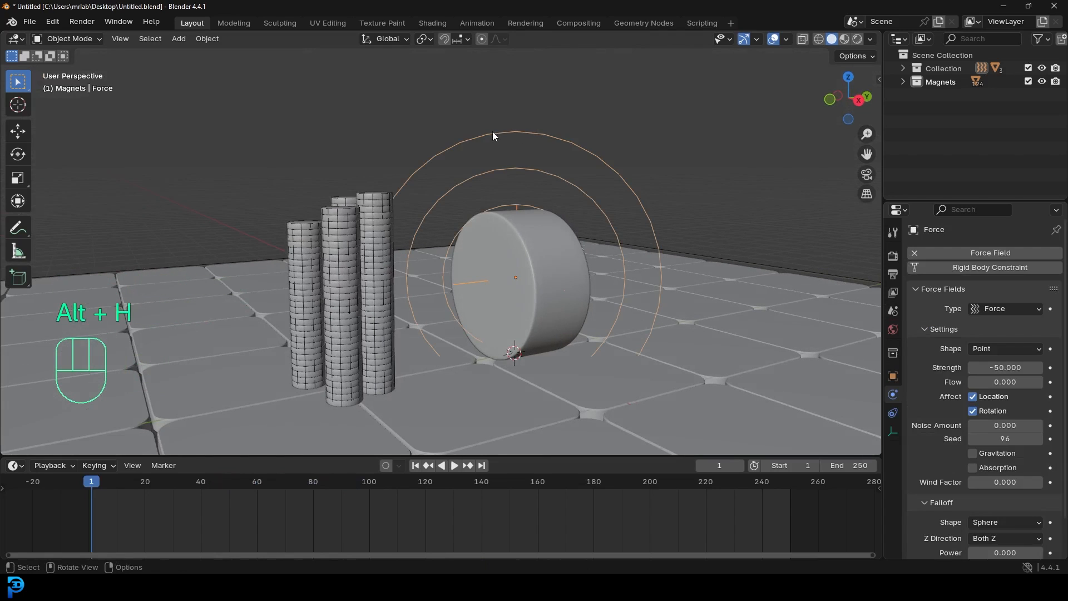
{"action": "left_click", "coordinate": [1010, 368]}
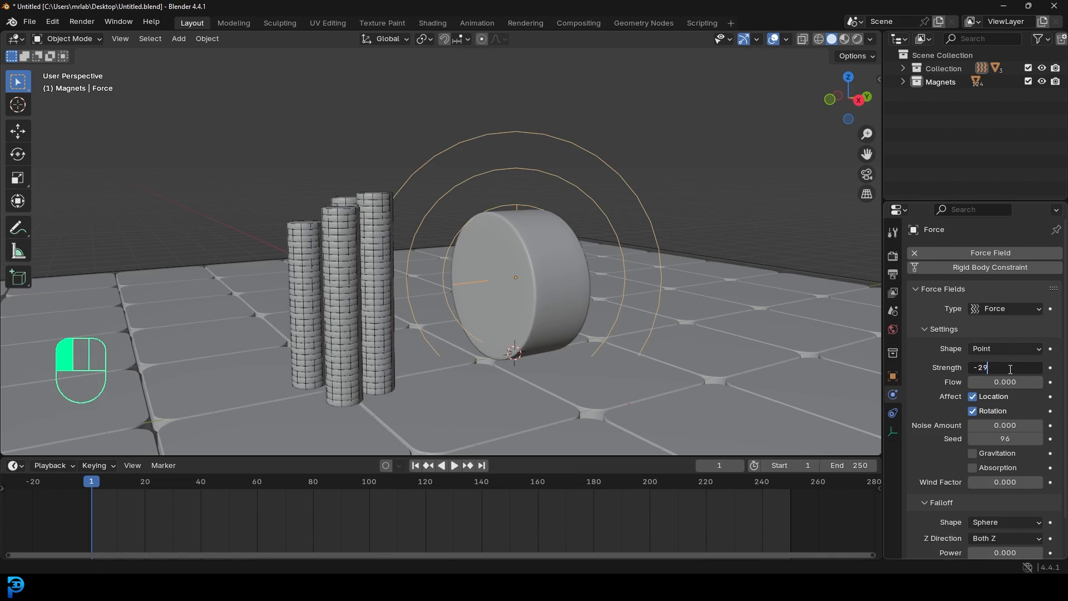
{"action": "key", "text": "Return"}
{"action": "key", "text": "ctrl+s"}
- Play the simulation twice from the first frame, examining the disc impact on the large magnet from a higher angle
{"action": "key", "text": "shift+Left"}
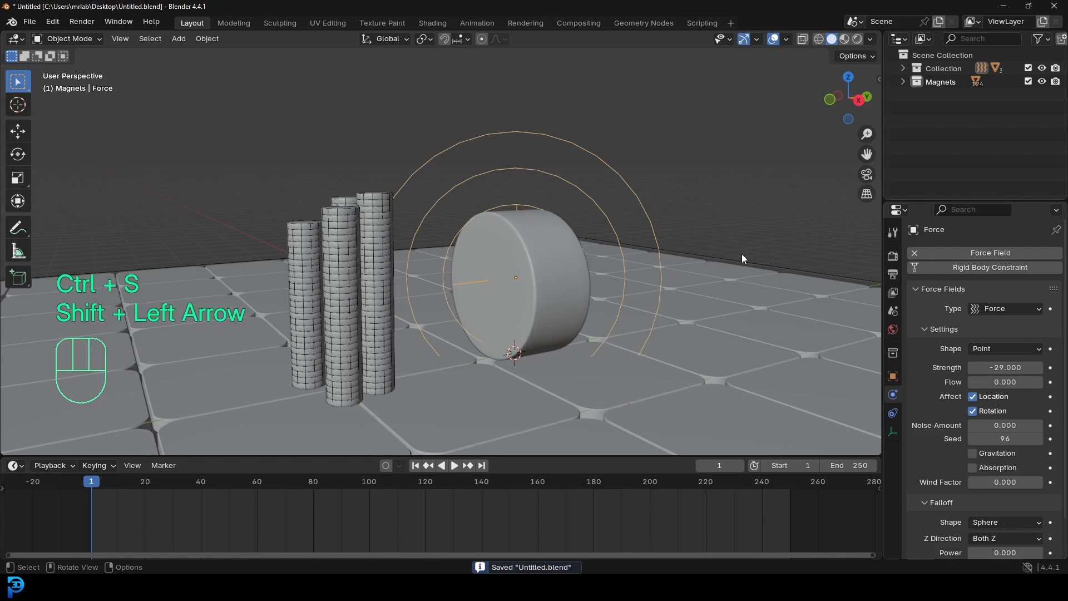
{"action": "key", "text": "space"}
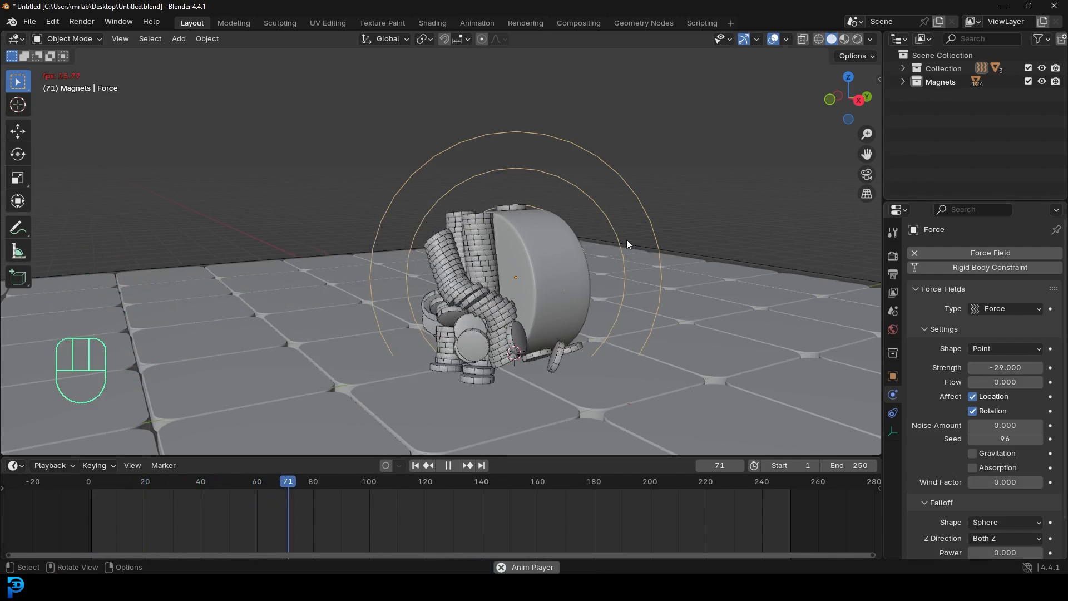
{"action": "key", "text": "space"}
{"action": "key", "text": "shift+Left"}
{"action": "key", "text": "space"}
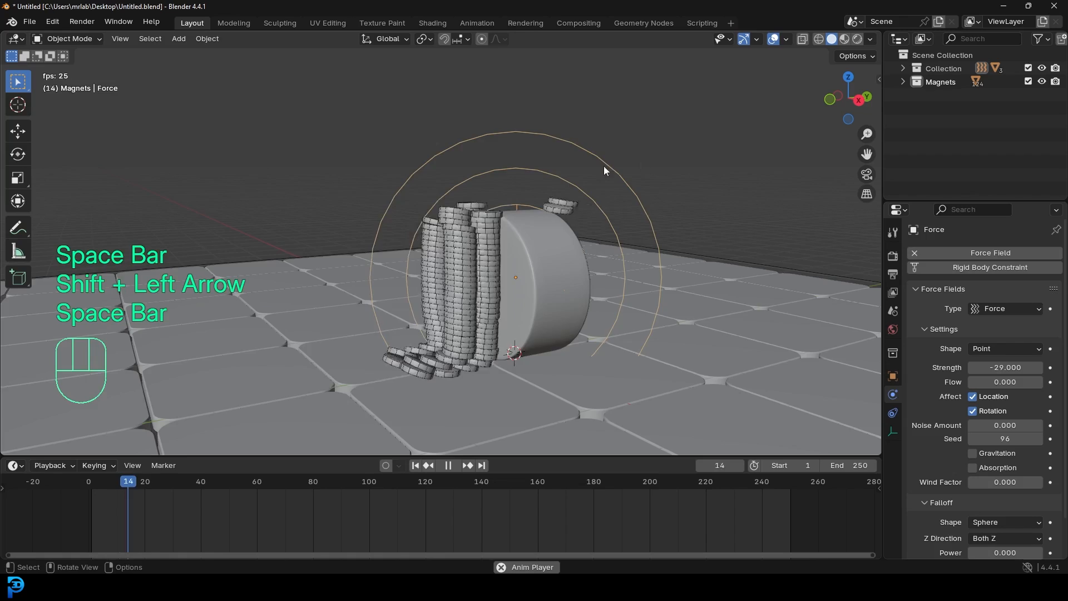
{"action": "middle_click_drag", "start_coordinate": [491, 179], "coordinate": [616, 192]}
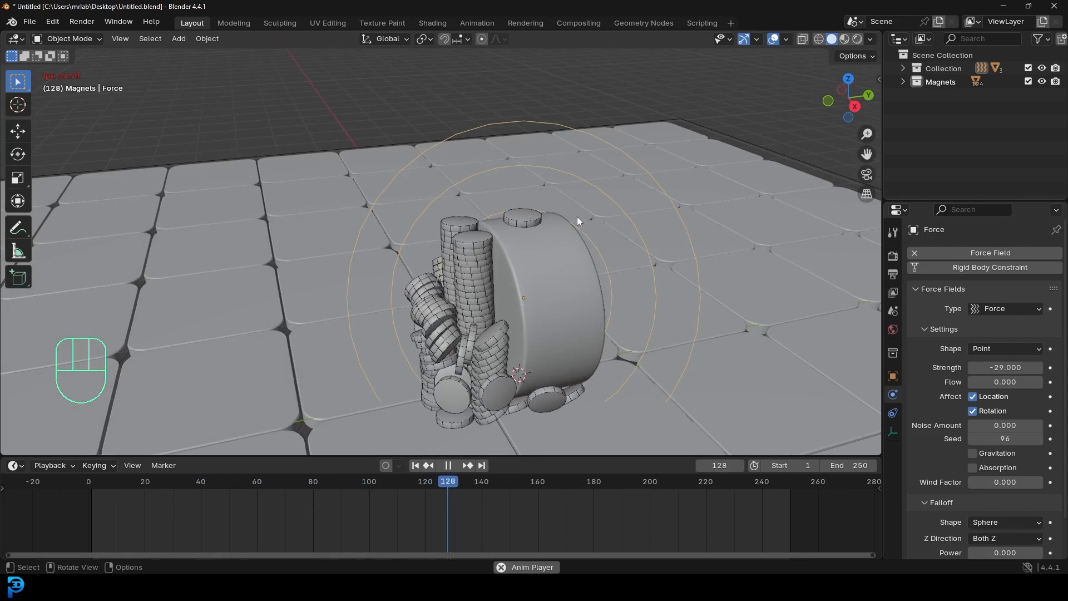
{"action": "key", "text": "space"}
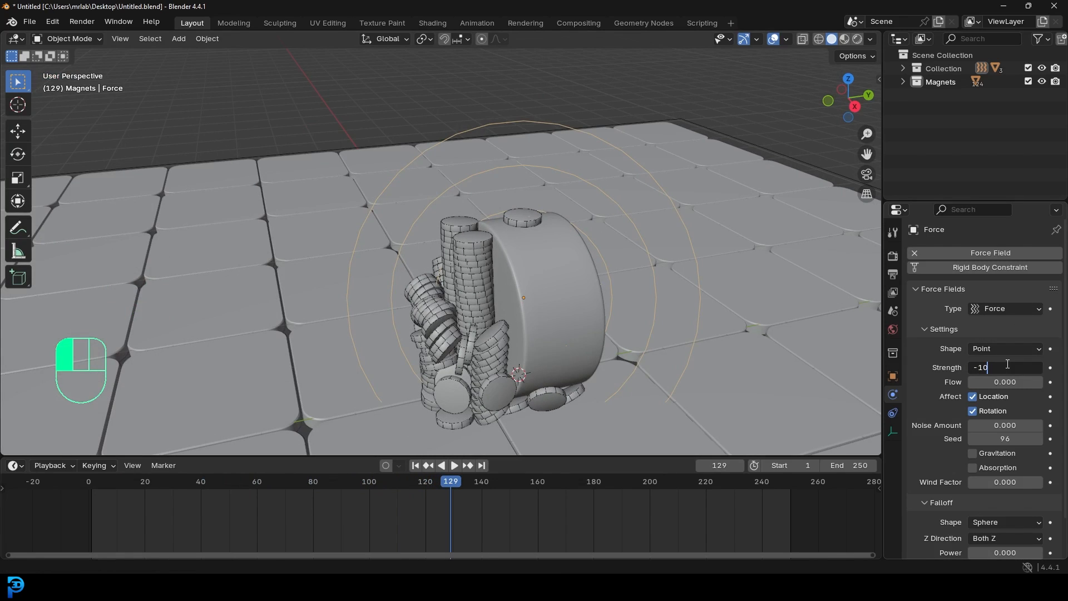
- Set the force field strength to -19 and replay the simulation to check the attraction, returning to the first frame
{"action": "type", "text": "9"}
{"action": "key", "text": "Return"}
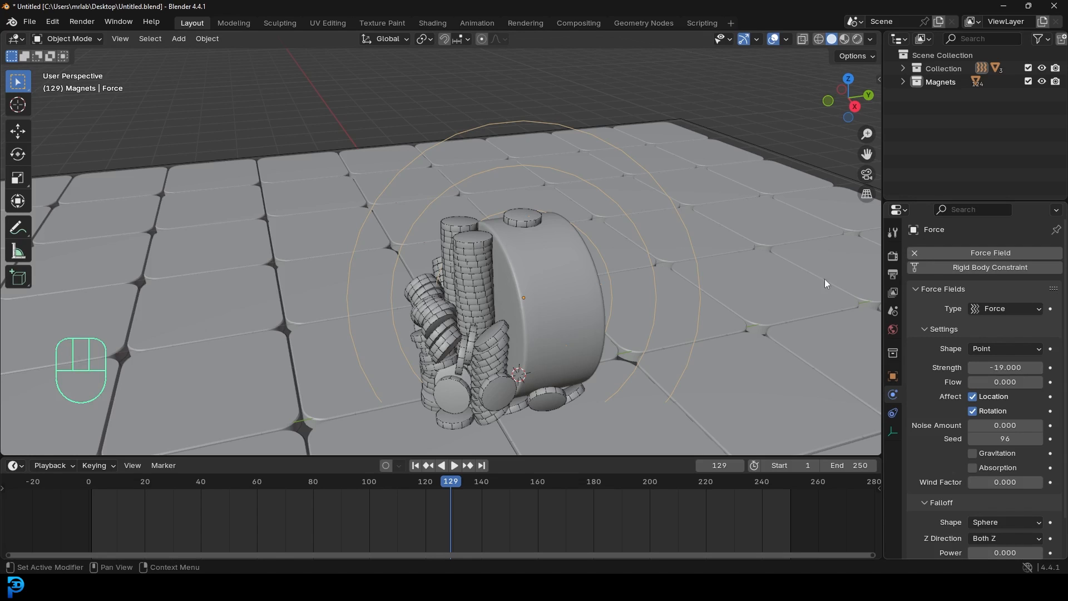
{"action": "key", "text": "shift+Left"}
{"action": "key", "text": "space"}
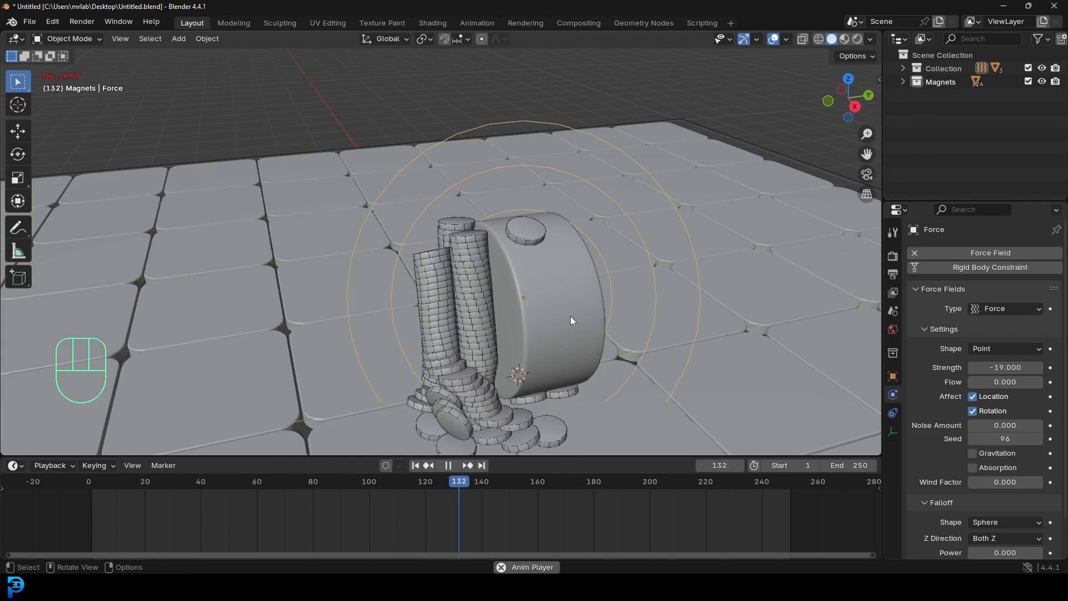
{"action": "middle_click_drag", "start_coordinate": [524, 297], "coordinate": [609, 268]}
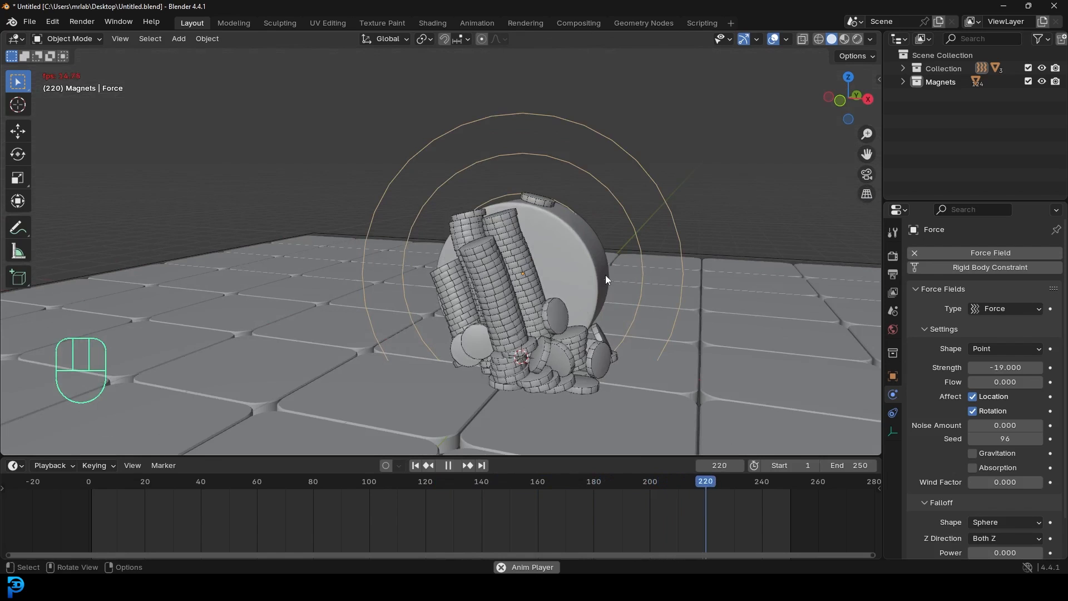
{"action": "key", "text": "shift+Left"}
{"action": "key", "text": "space"}
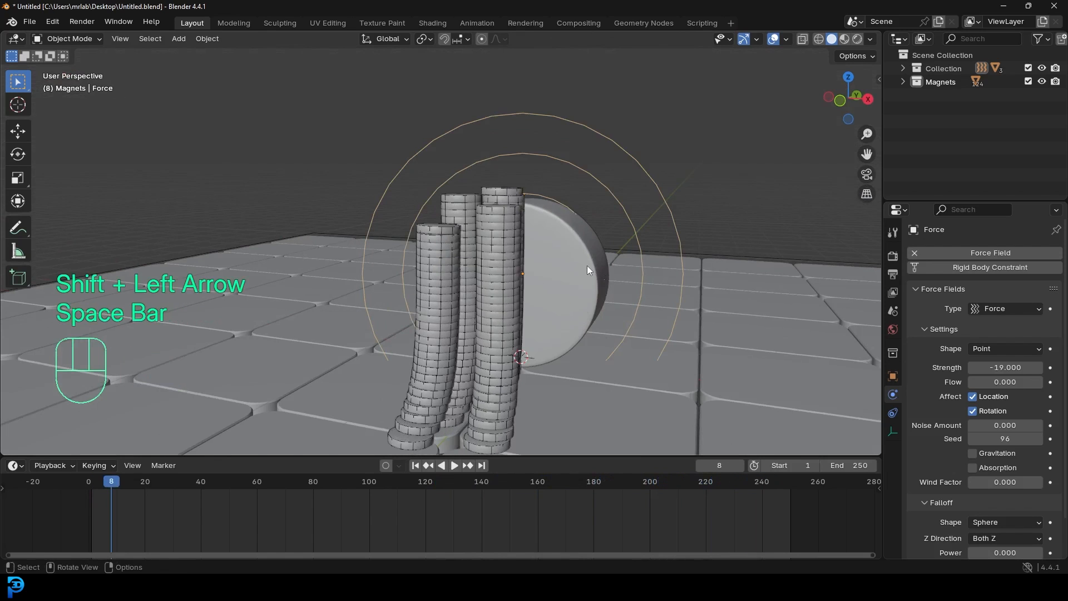
{"action": "key", "text": "shift+Left"}
- Duplicate the top nine discs of the tallest stack and place them about 0.63 m higher along Z on top of it
{"action": "key", "text": "KP_3"}
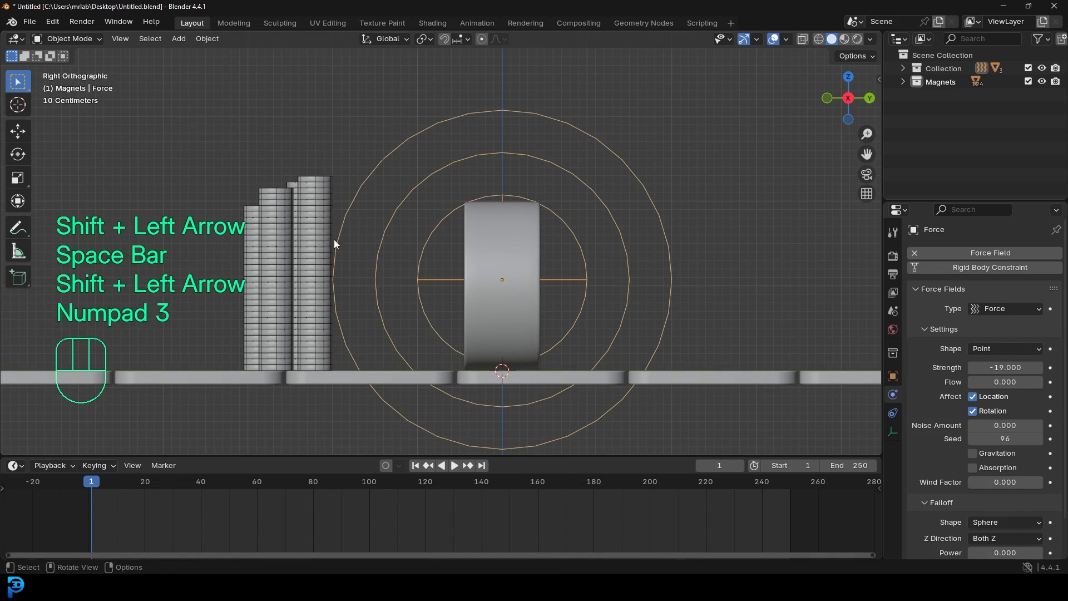
{"action": "left_click", "coordinate": [315, 271]}
{"action": "scroll", "coordinate": [318, 171], "scroll_direction": "up", "scroll_amount": 4}
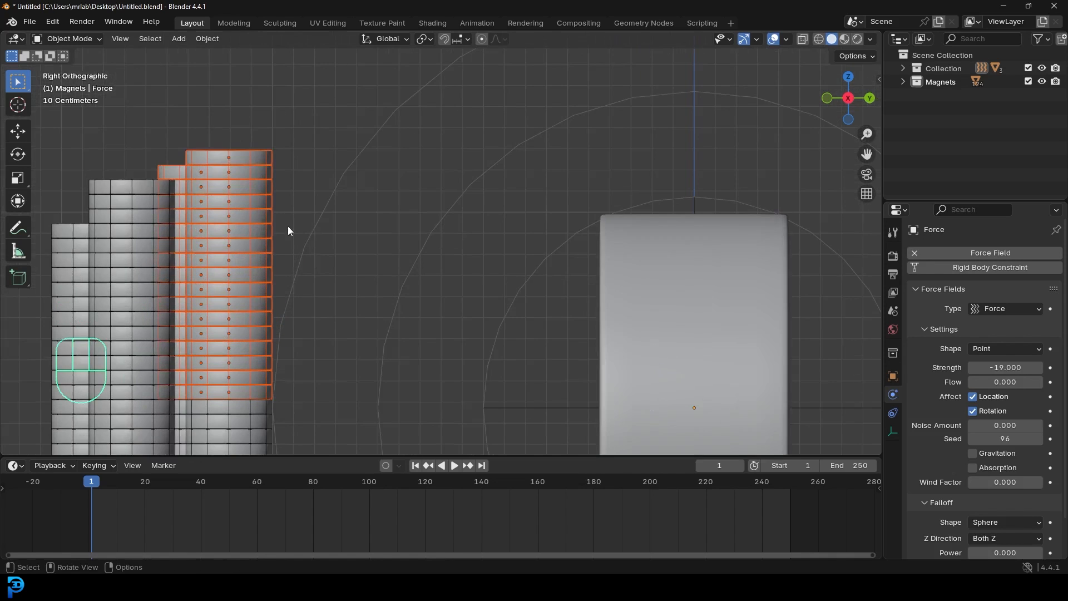
{"action": "left_click_drag", "start_coordinate": [390, 189], "coordinate": [374, 299]}
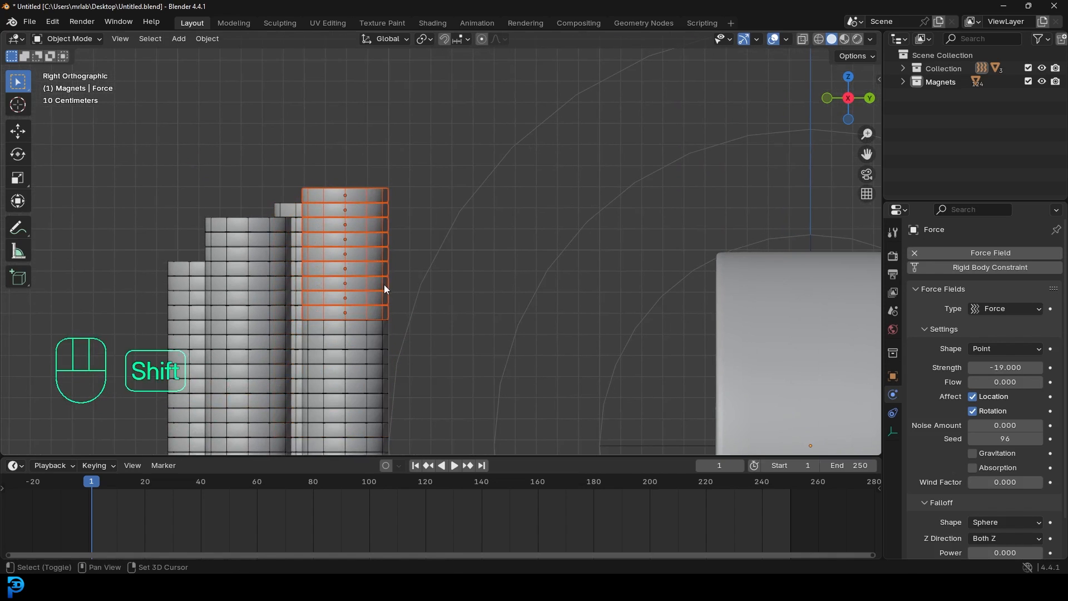
{"action": "key", "text": "shift+d"}
{"action": "key", "text": "z"}
{"action": "key", "text": "shift"}
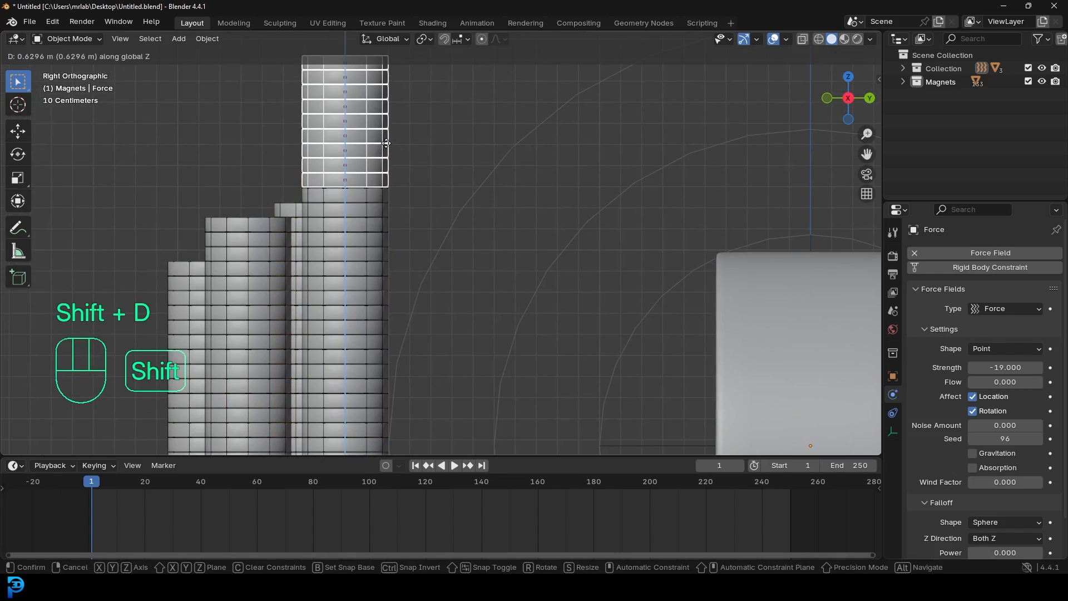
{"action": "left_click", "coordinate": [386, 143]}
- Play the simulation with the taller stack, return to the first frame and save the file
{"action": "scroll", "coordinate": [425, 201], "scroll_direction": "down", "scroll_amount": 4}
{"action": "middle_click_drag", "start_coordinate": [426, 202], "coordinate": [626, 255]}
{"action": "key", "text": "space"}
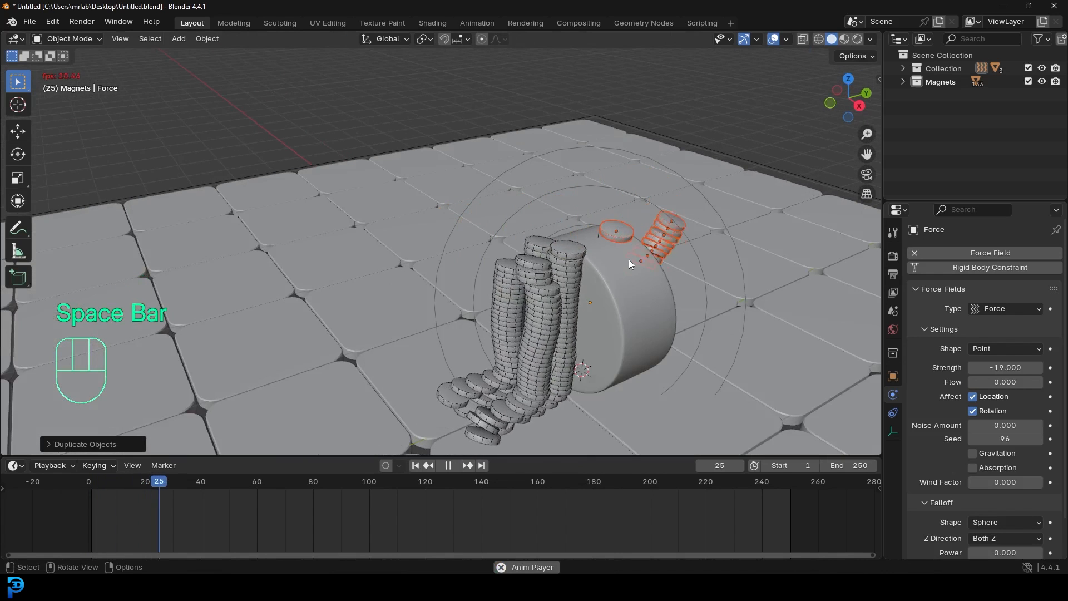
{"action": "key", "text": "space"}
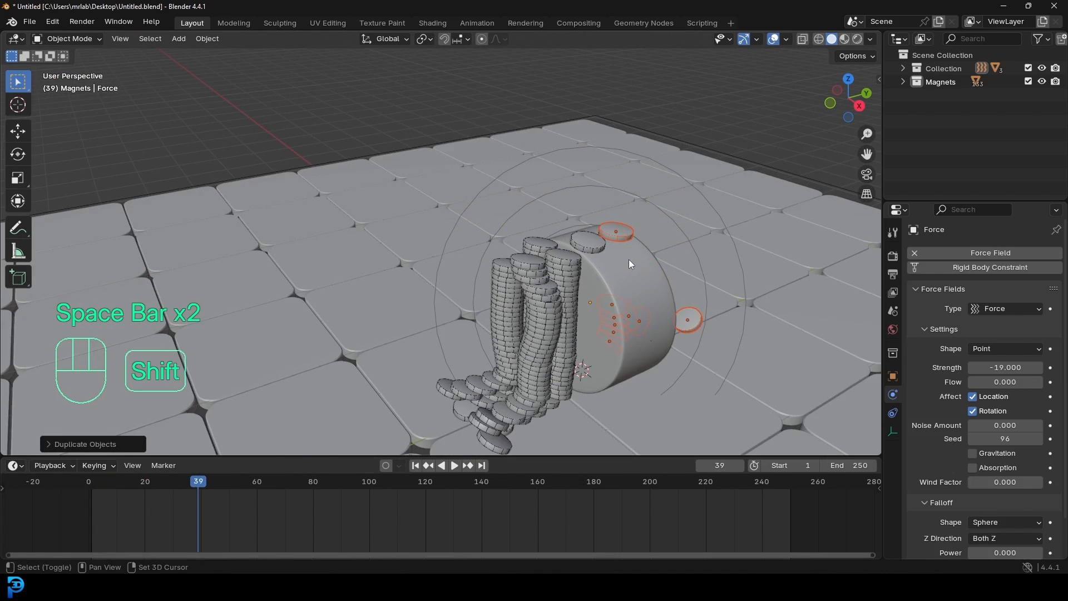
{"action": "key", "text": "shift+Left"}
{"action": "key", "text": "ctrl+s"}
- Reduce the force field empty's display size to 0.52 m and save the file
{"action": "scroll", "coordinate": [628, 264], "scroll_direction": "down", "scroll_amount": 3}
{"action": "key", "text": "alt+a"}
{"action": "middle_click_drag", "start_coordinate": [567, 257], "coordinate": [542, 250]}
{"action": "left_click", "coordinate": [549, 230]}
{"action": "scroll", "coordinate": [576, 232], "scroll_direction": "up", "scroll_amount": 3}
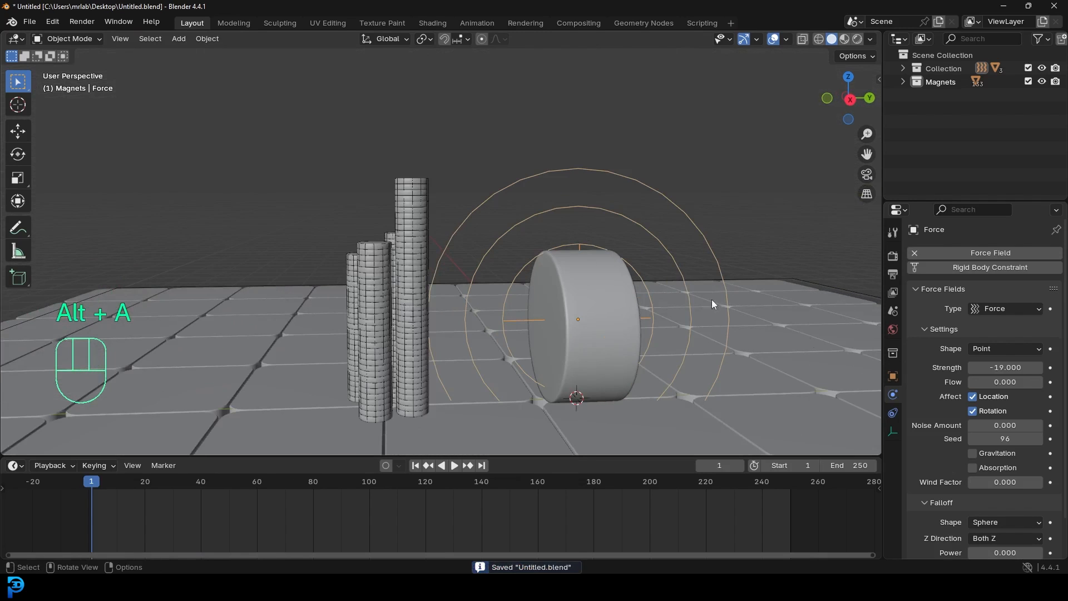
{"action": "left_click", "coordinate": [891, 431]}
{"action": "left_click_drag", "start_coordinate": [1018, 289], "coordinate": [923, 288], "text": "shift"}
{"action": "key", "text": "ctrl+s"}
- Play the simulation up to frame 111, clear the selection and save the file
{"action": "key", "text": "space"}
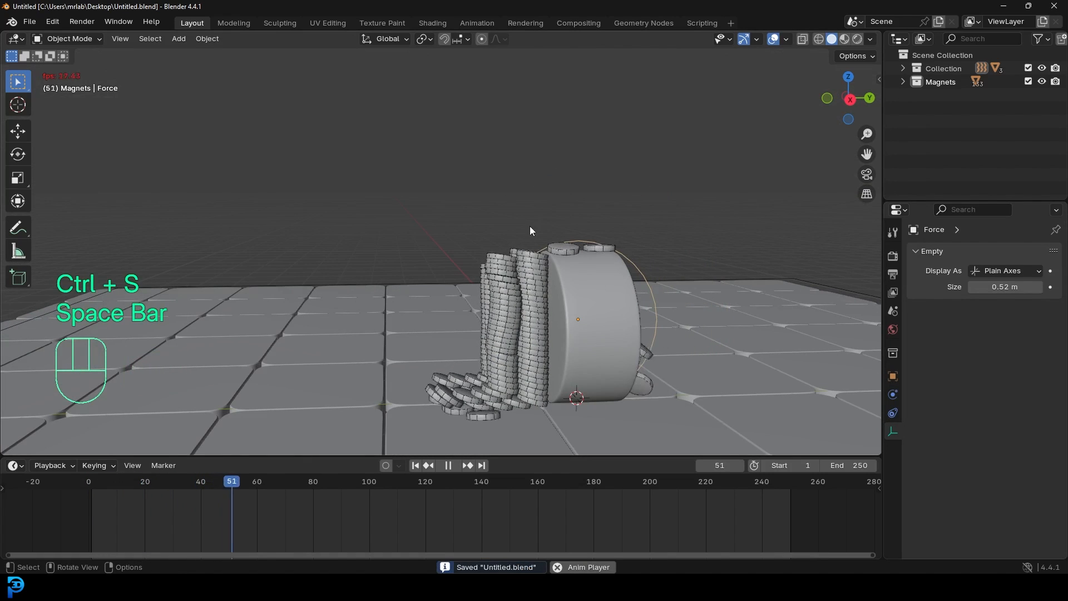
{"action": "middle_click_drag", "start_coordinate": [542, 225], "coordinate": [626, 245]}
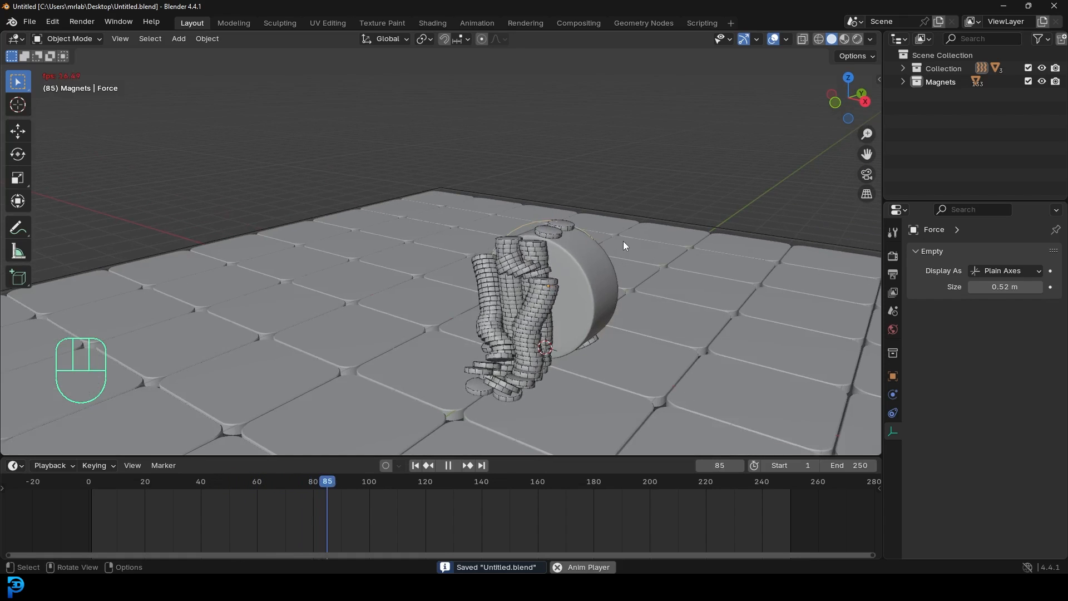
{"action": "key", "text": "space"}
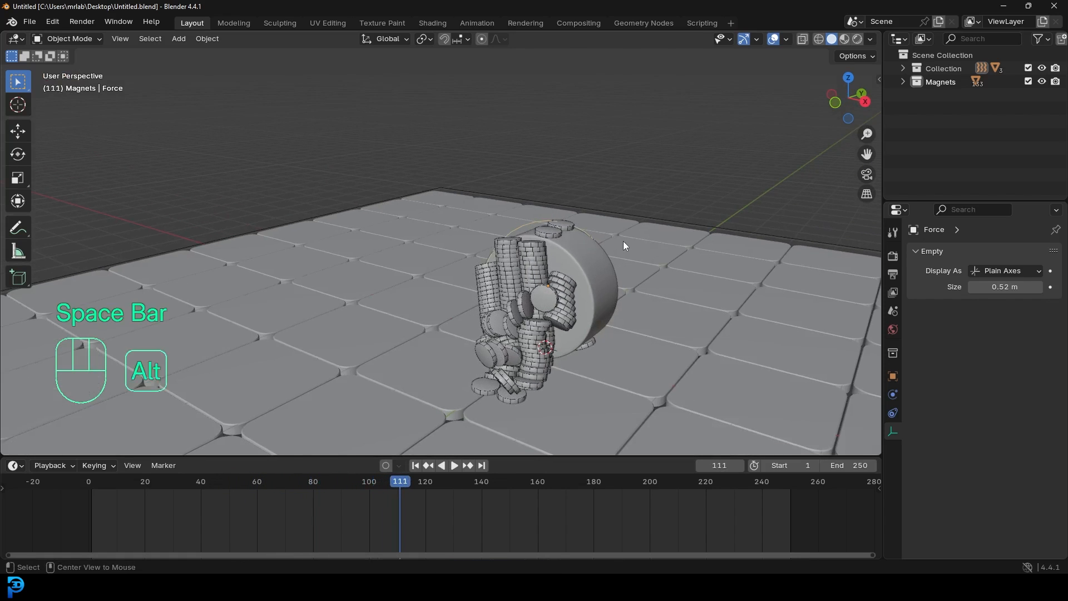
{"action": "key", "text": "alt+a"}
{"action": "key", "text": "ctrl+s"}
- Add a camera, look through it and move it back along its local Z to frame the whole magnet and stacks
{"action": "middle_click_drag", "start_coordinate": [623, 242], "coordinate": [428, 198]}
{"action": "middle_click_drag", "start_coordinate": [428, 197], "coordinate": [443, 236], "text": "shift"}
{"action": "scroll", "coordinate": [449, 252], "scroll_direction": "up", "scroll_amount": 3}
{"action": "key", "text": "shift+a"}
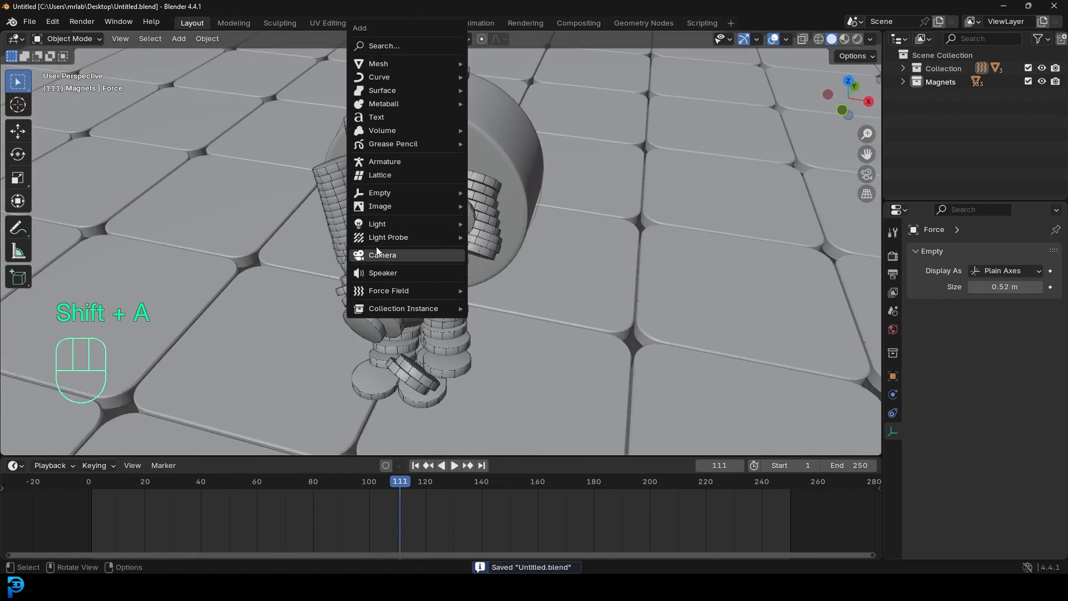
{"action": "left_click", "coordinate": [406, 255]}
{"action": "key", "text": "KP_0"}
{"action": "key", "text": "g"}
{"action": "middle_click", "coordinate": [618, 270]}
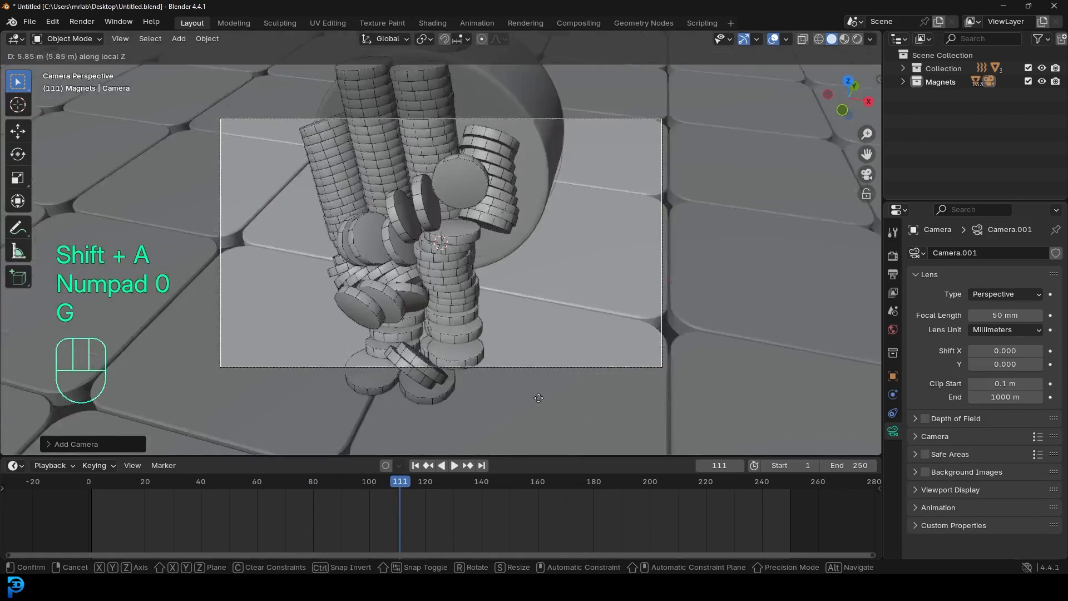
{"action": "left_click", "coordinate": [698, 425]}
{"action": "key", "text": "g"}
{"action": "left_click", "coordinate": [726, 409]}
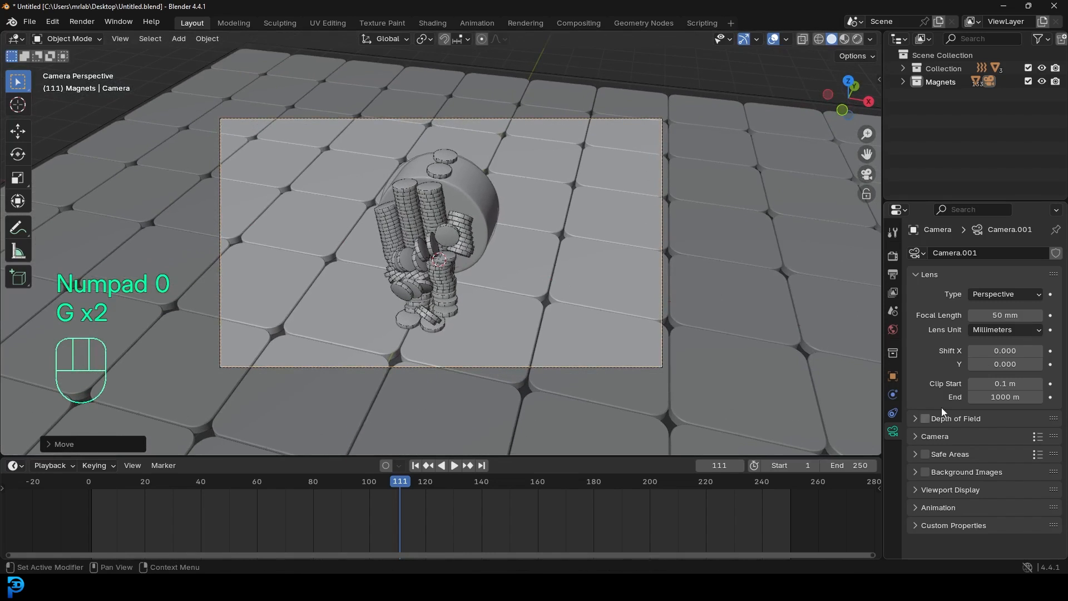
- Set the camera's focal length to 120 mm and move it back about 14 m along its local Z
{"action": "left_click", "coordinate": [998, 310]}
{"action": "type", "text": "120"}
{"action": "key", "text": "Return"}
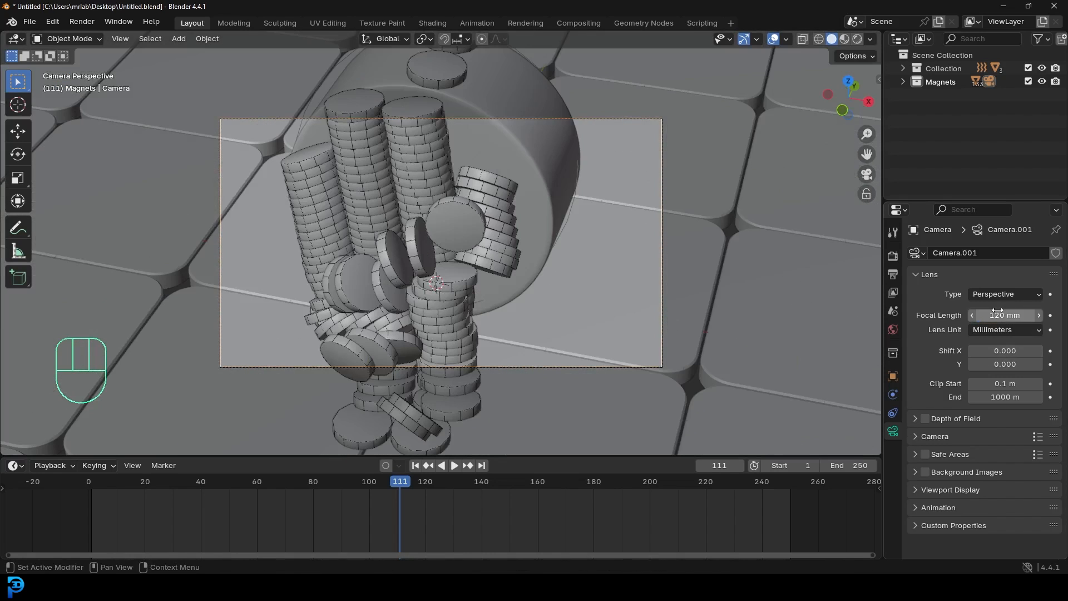
{"action": "key", "text": "g"}
{"action": "key", "text": "g"}
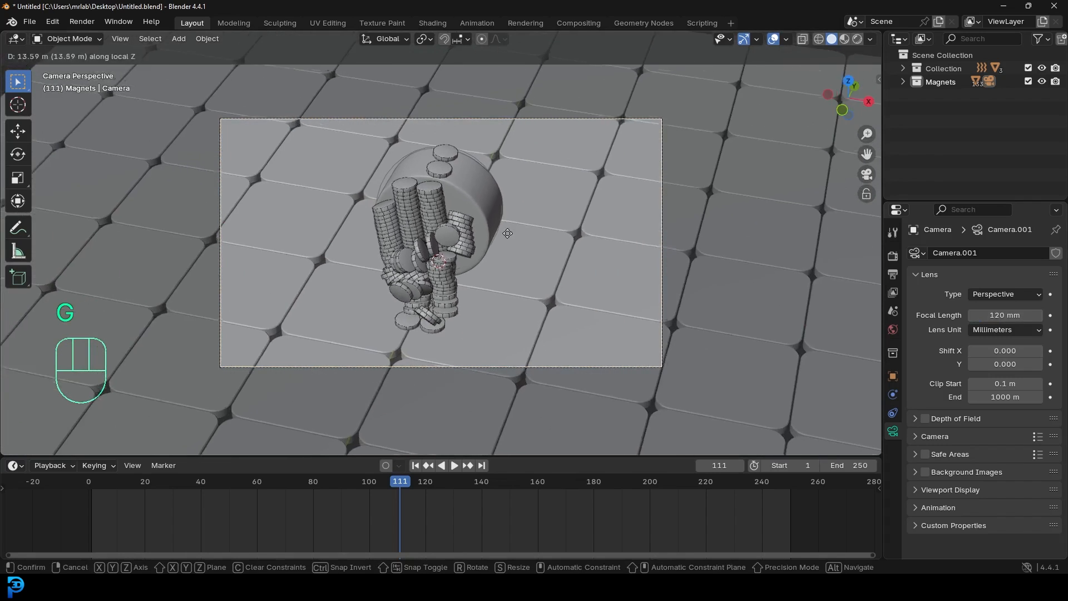
{"action": "left_click", "coordinate": [493, 196]}
- Set a render region around the camera frame and switch the render engine to Cycles with GPU Compute
{"action": "key", "text": "ctrl+b"}
{"action": "mouse_move", "coordinate": [189, 93]}
{"action": "left_mouse_down"}
{"action": "mouse_move", "coordinate": [695, 417]}
{"action": "mouse_move", "coordinate": [705, 391]}
{"action": "left_mouse_up"}
{"action": "left_click", "coordinate": [891, 257]}
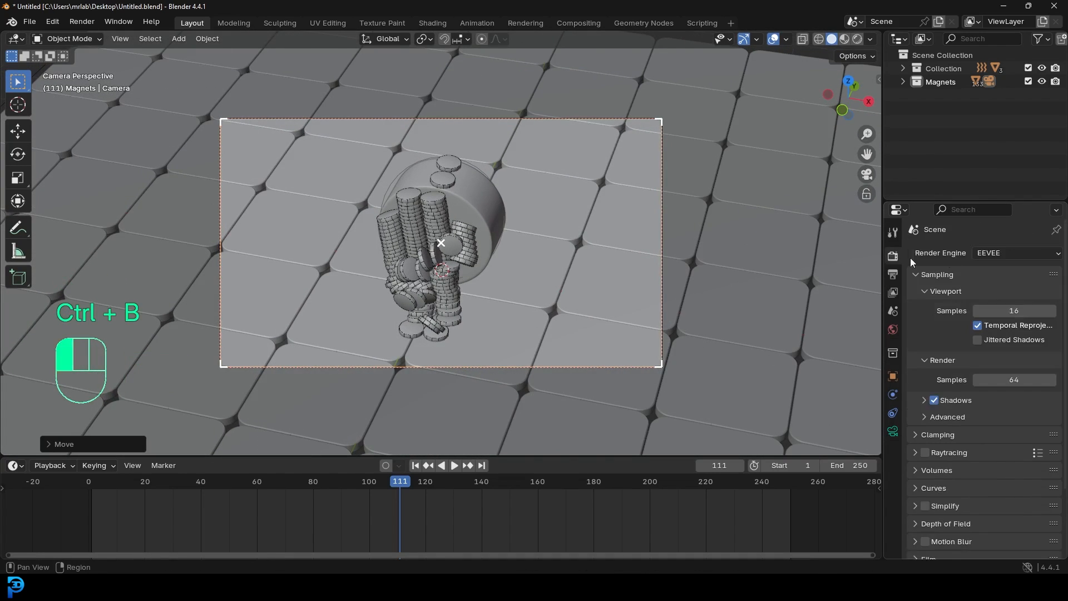
{"action": "left_click", "coordinate": [1003, 253]}
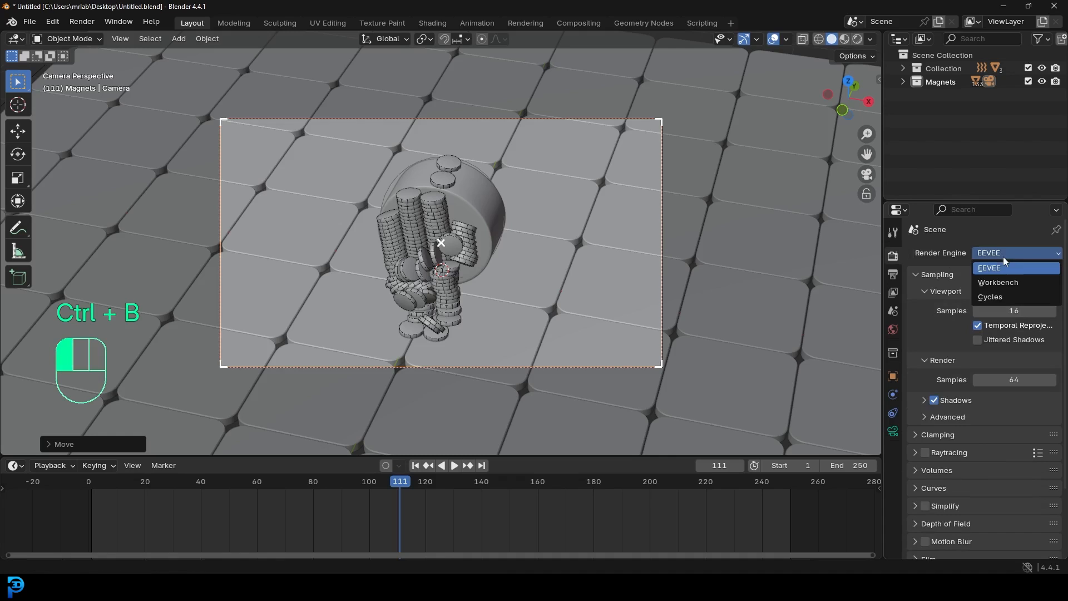
{"action": "left_click", "coordinate": [996, 297]}
{"action": "left_click", "coordinate": [990, 287]}
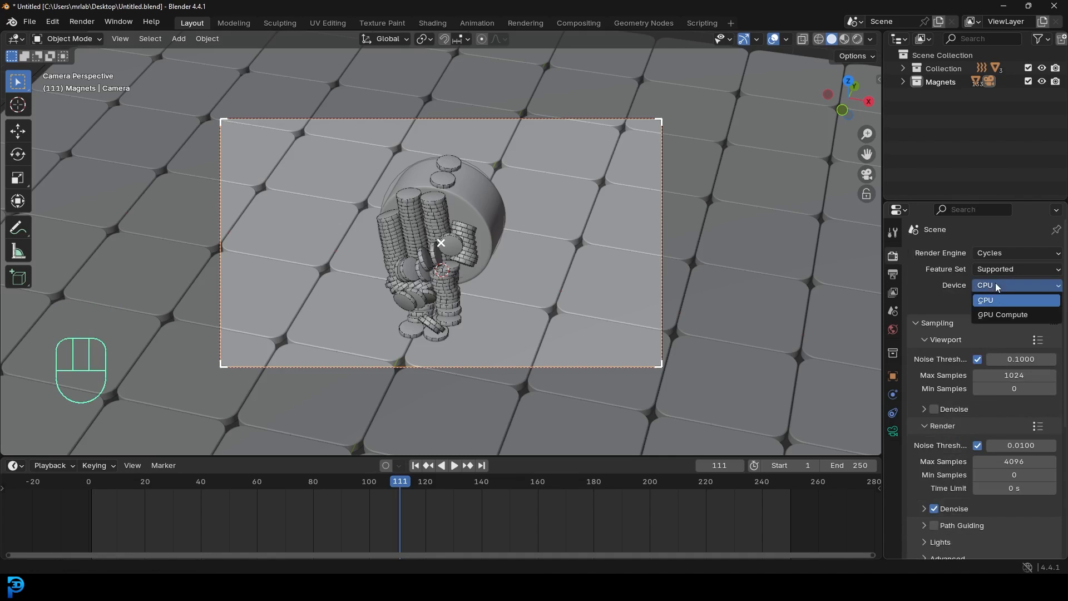
{"action": "left_click", "coordinate": [994, 313]}
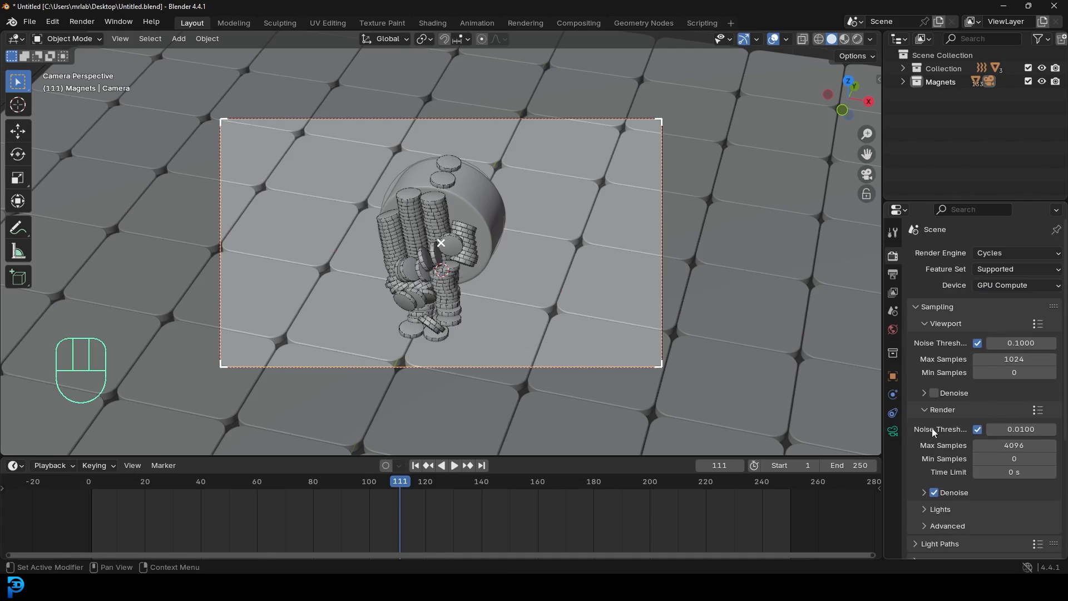
- Set the render max samples to 35
{"action": "left_click", "coordinate": [1014, 445]}
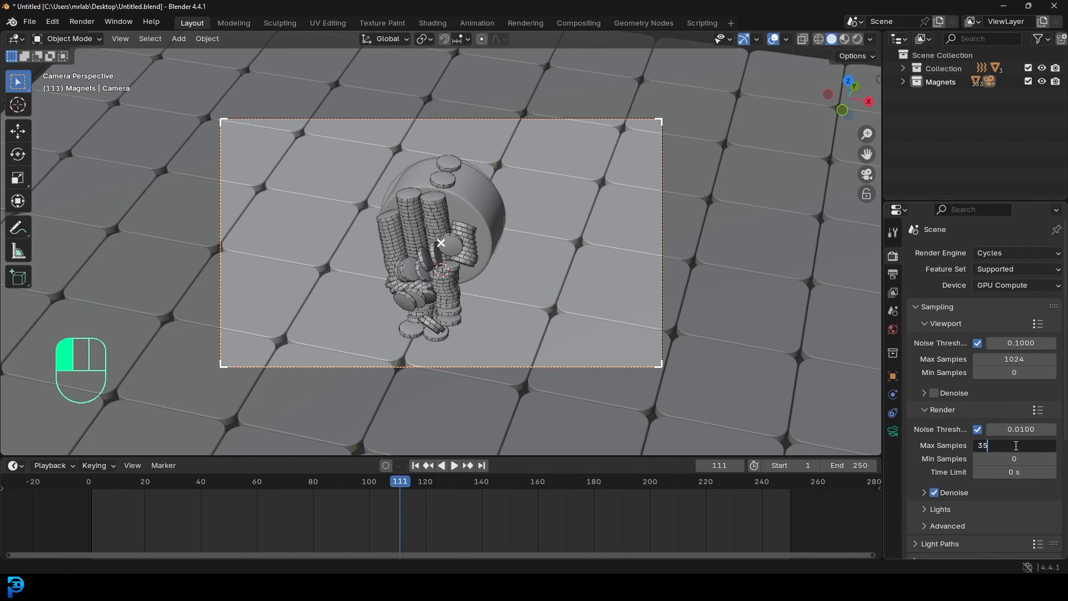
{"action": "type", "text": "35"}
{"action": "key", "text": "Return"}
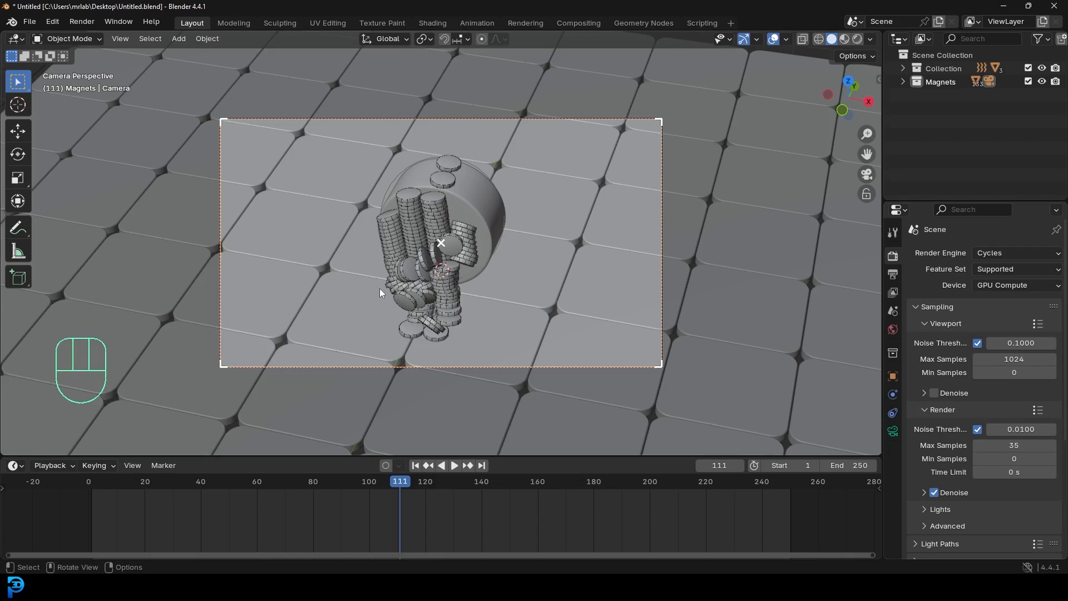
- Add an area light and raise it about 5.2 m along Z above the large magnet
{"action": "key", "text": "shift+a"}
{"action": "mouse_move", "coordinate": [375, 223]}
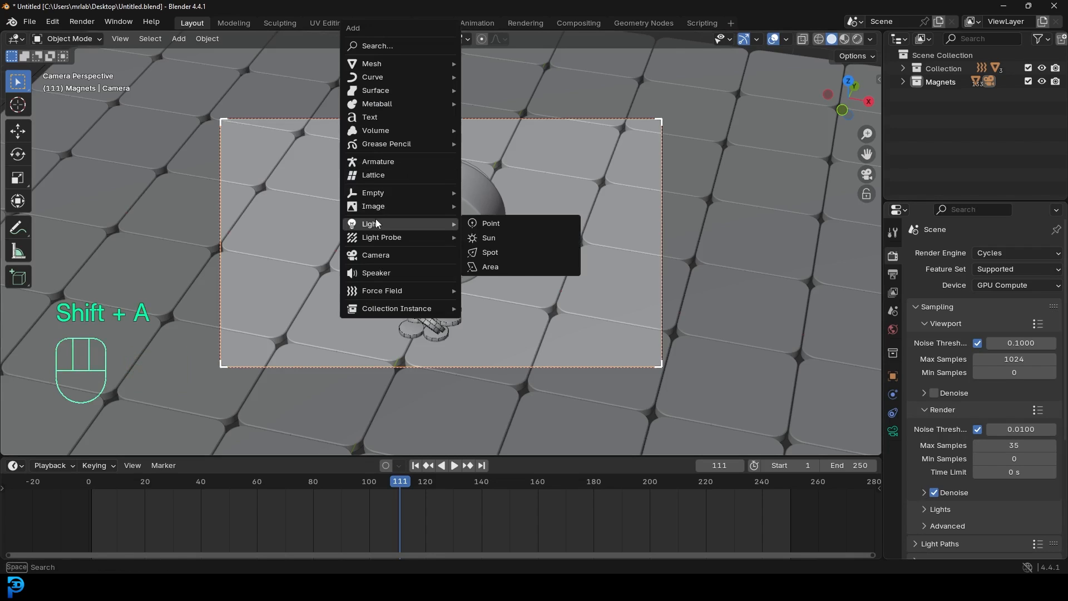
{"action": "left_click", "coordinate": [515, 268]}
{"action": "scroll", "coordinate": [511, 278], "scroll_direction": "down", "scroll_amount": 4}
{"action": "key", "text": "g"}
{"action": "key", "text": "z"}
{"action": "left_click", "coordinate": [505, 151]}
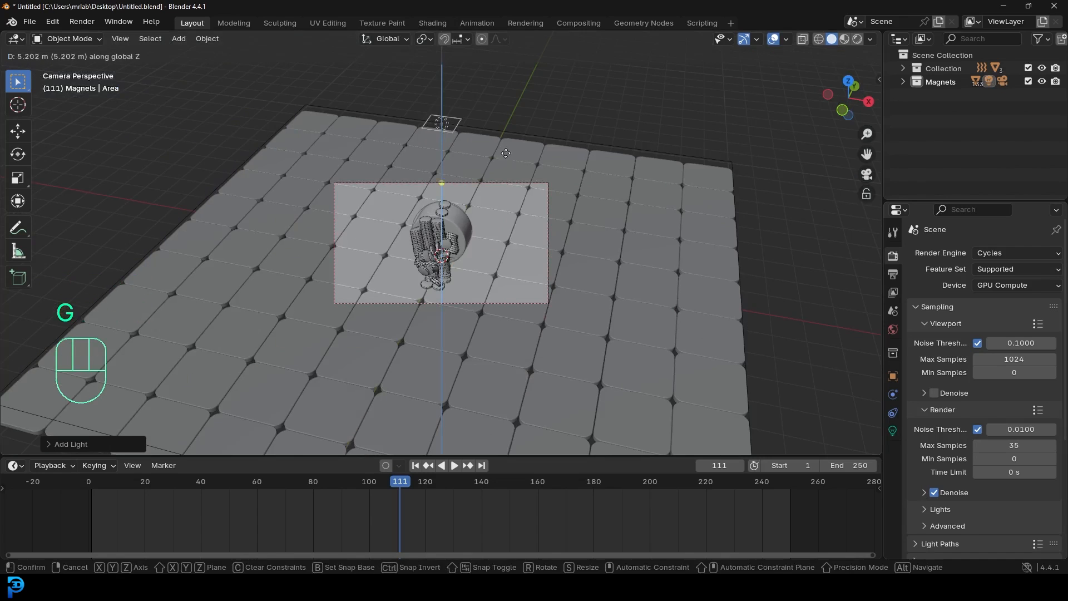
- Set the area light's power to 120 W and its size to 3.06 m
{"action": "left_click", "coordinate": [893, 433]}
{"action": "left_click", "coordinate": [1006, 343]}
{"action": "type", "text": "120"}
{"action": "key", "text": "Return"}
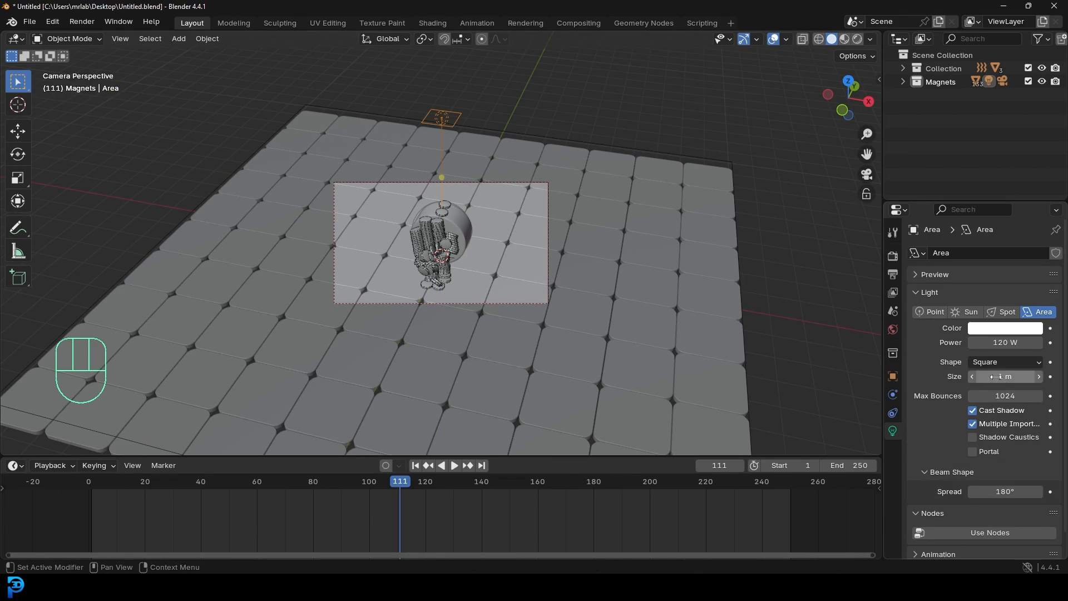
{"action": "left_click_drag", "start_coordinate": [996, 377], "coordinate": [1010, 377]}
- Switch the viewport to Rendered shading to preview the lit scene through the camera
{"action": "key", "text": "z"}
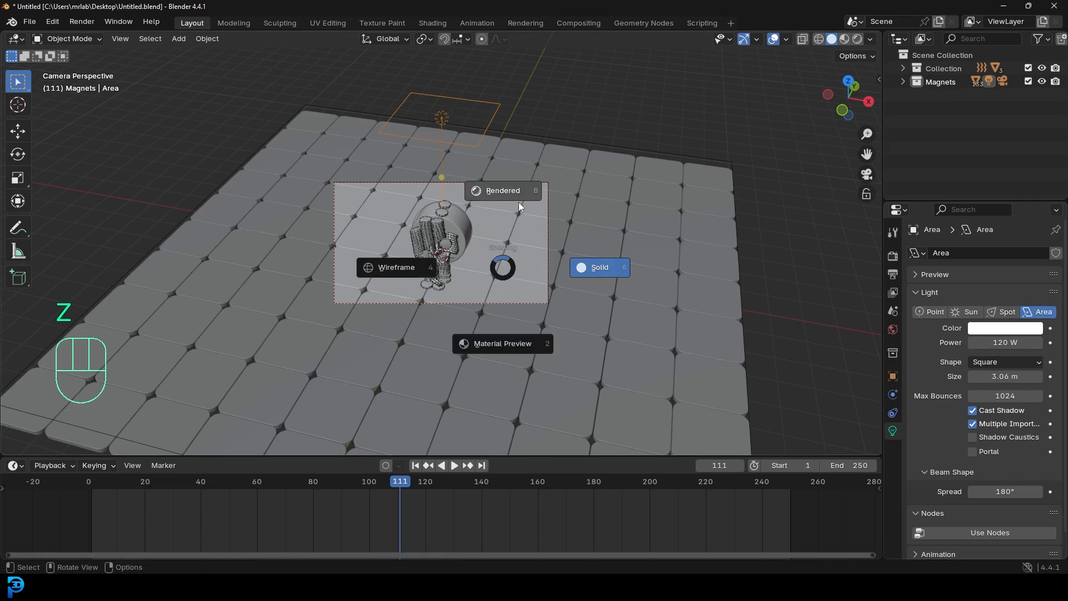
{"action": "left_click", "coordinate": [519, 203]}
{"action": "left_click", "coordinate": [423, 39]}
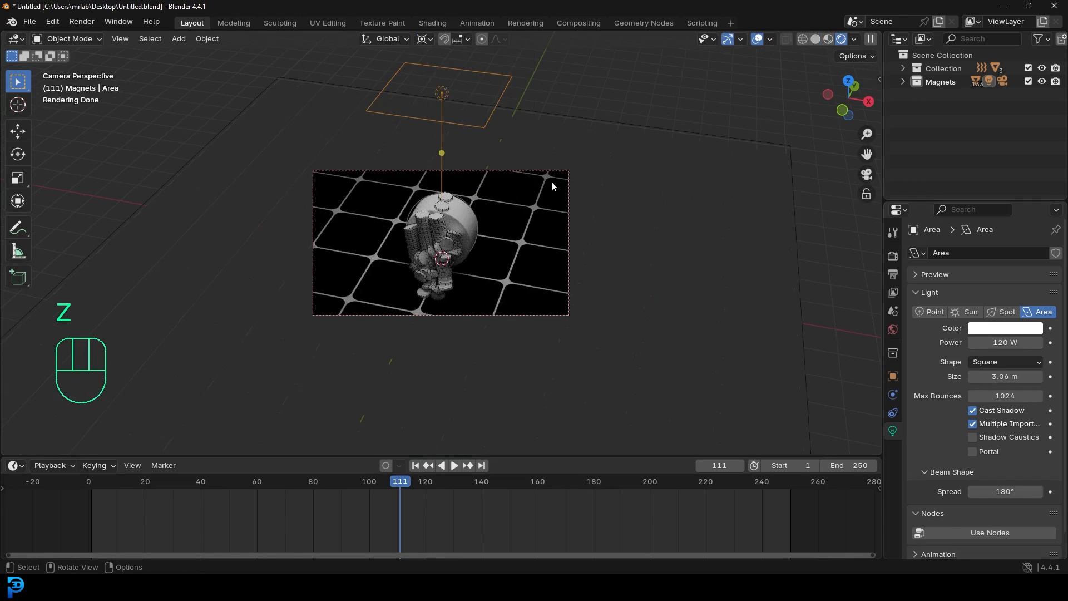
- Set the area light's power to 235.5 W, place a rotated duplicate on each side of the large magnet, and save the file
{"action": "scroll", "coordinate": [520, 140], "scroll_direction": "up", "scroll_amount": 2}
{"action": "left_click_drag", "start_coordinate": [1005, 343], "coordinate": [1027, 342]}
{"action": "key", "text": "shift+d"}
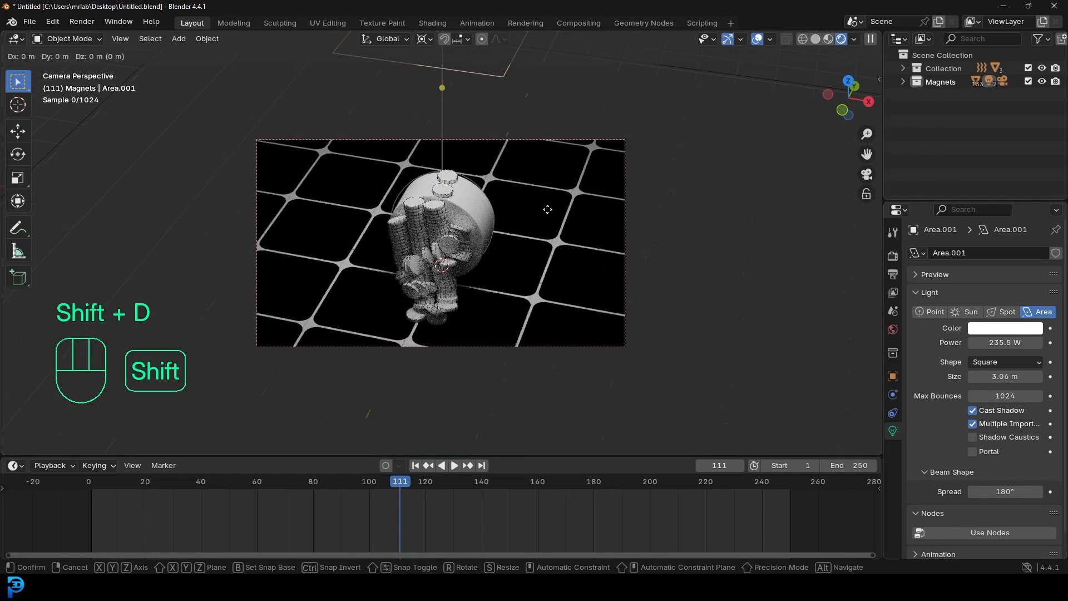
{"action": "left_click", "coordinate": [626, 262]}
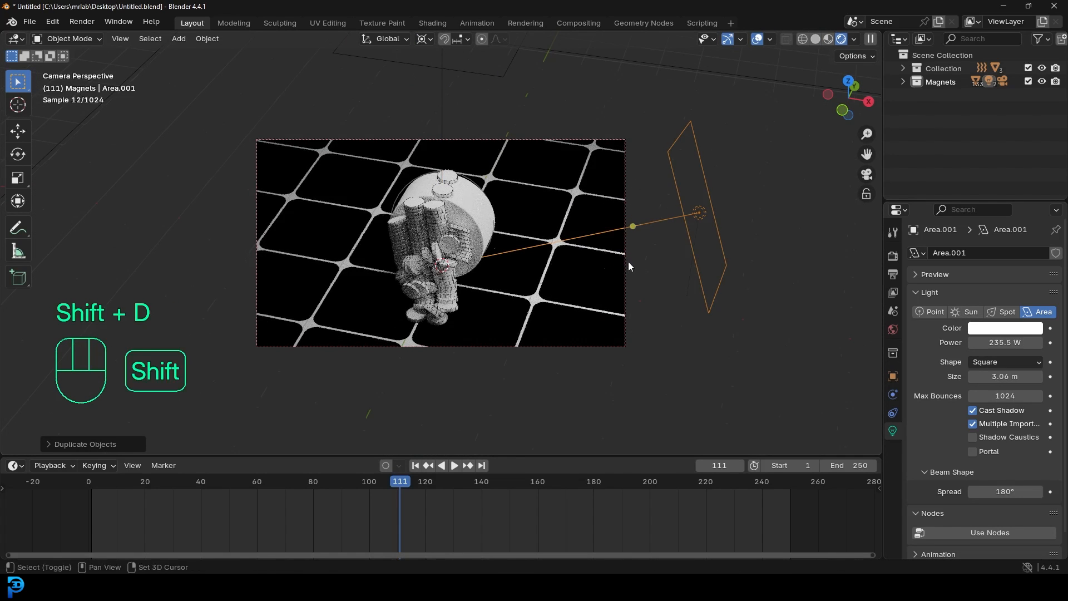
{"action": "key", "text": "shift+d"}
{"action": "left_click", "coordinate": [488, 238]}
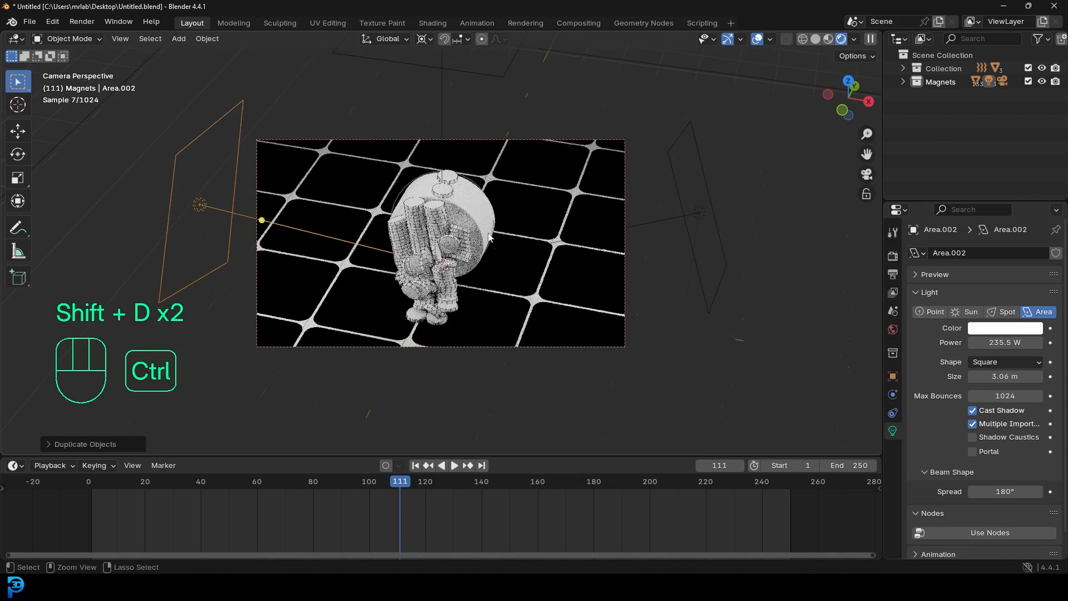
{"action": "key", "text": "ctrl+s"}
- Select the tiled floor in Solid shading and move it slightly upward along Z
{"action": "left_click", "coordinate": [488, 238]}
{"action": "key", "text": "z"}
{"action": "left_click", "coordinate": [485, 226]}
{"action": "scroll", "coordinate": [503, 253], "scroll_direction": "down", "scroll_amount": 3}
{"action": "scroll", "coordinate": [503, 253], "scroll_direction": "up", "scroll_amount": 3}
{"action": "middle_click_drag", "start_coordinate": [503, 254], "coordinate": [433, 263]}
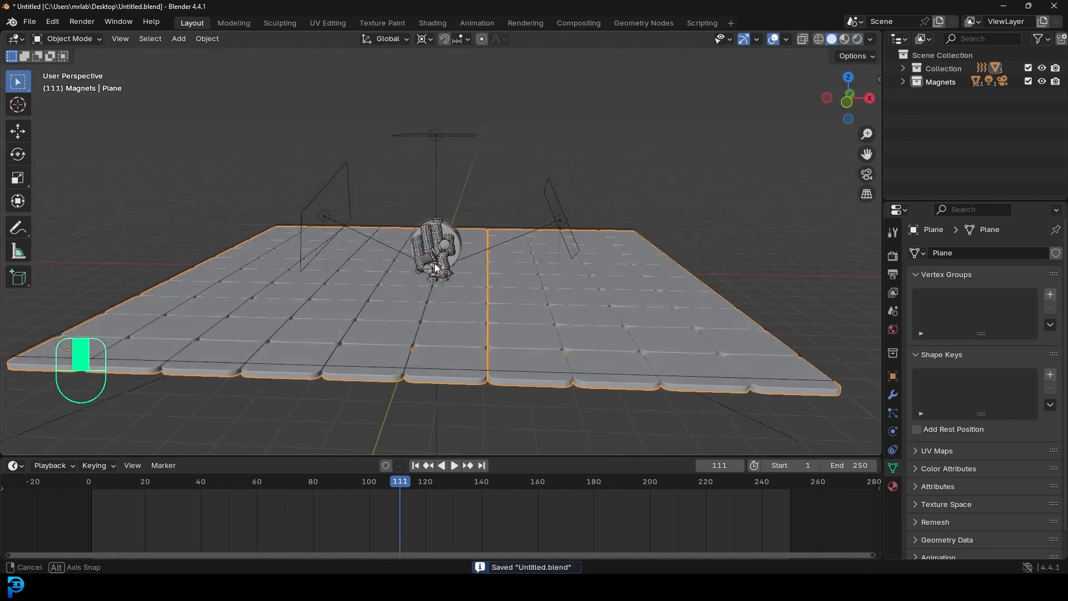
{"action": "scroll", "coordinate": [432, 263], "scroll_direction": "up", "scroll_amount": 2}
{"action": "middle_click_drag", "start_coordinate": [191, 298], "coordinate": [512, 257], "text": "shift"}
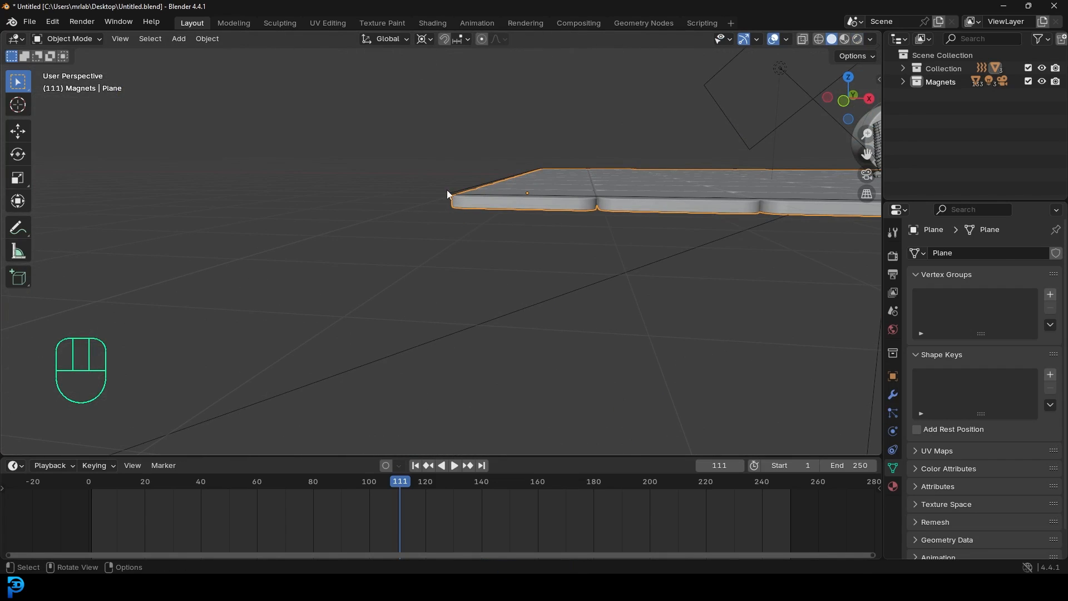
{"action": "scroll", "coordinate": [599, 229], "scroll_direction": "up", "scroll_amount": 4}
{"action": "key", "text": "g"}
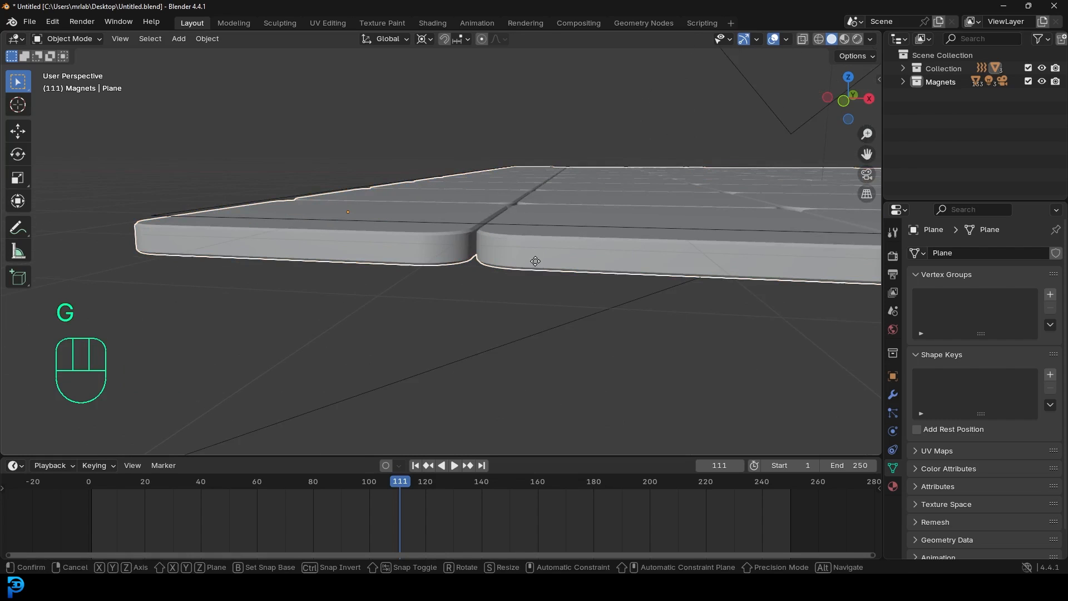
{"action": "key", "text": "z"}
{"action": "left_click", "coordinate": [537, 255]}
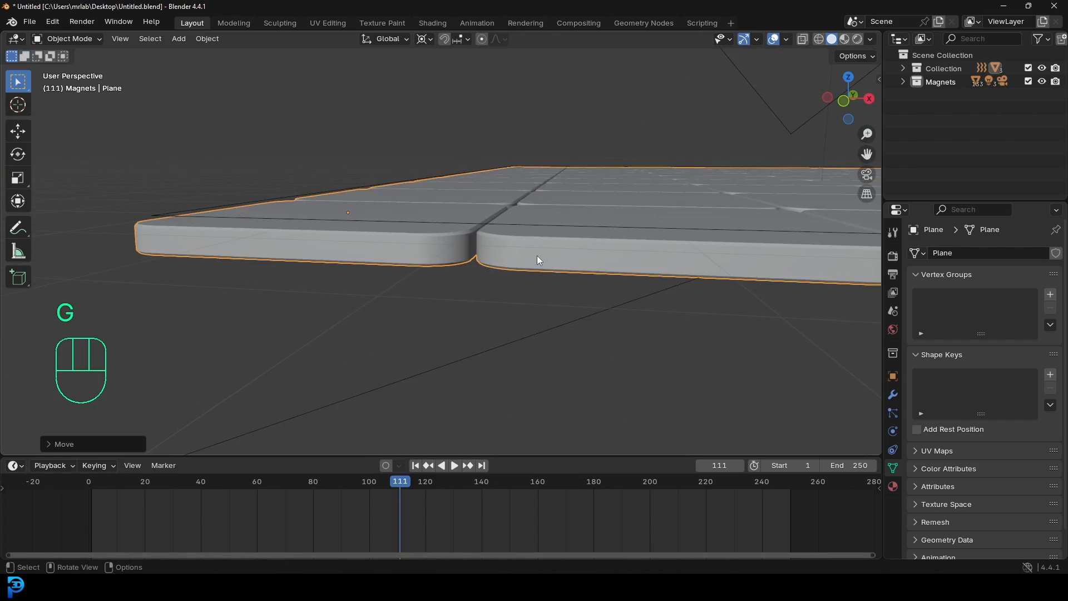
- Examine the tiled floor and the base of the disc stacks through the camera in Rendered shading
{"action": "key", "text": "KP_0"}
{"action": "key", "text": "z"}
{"action": "left_click", "coordinate": [462, 138]}
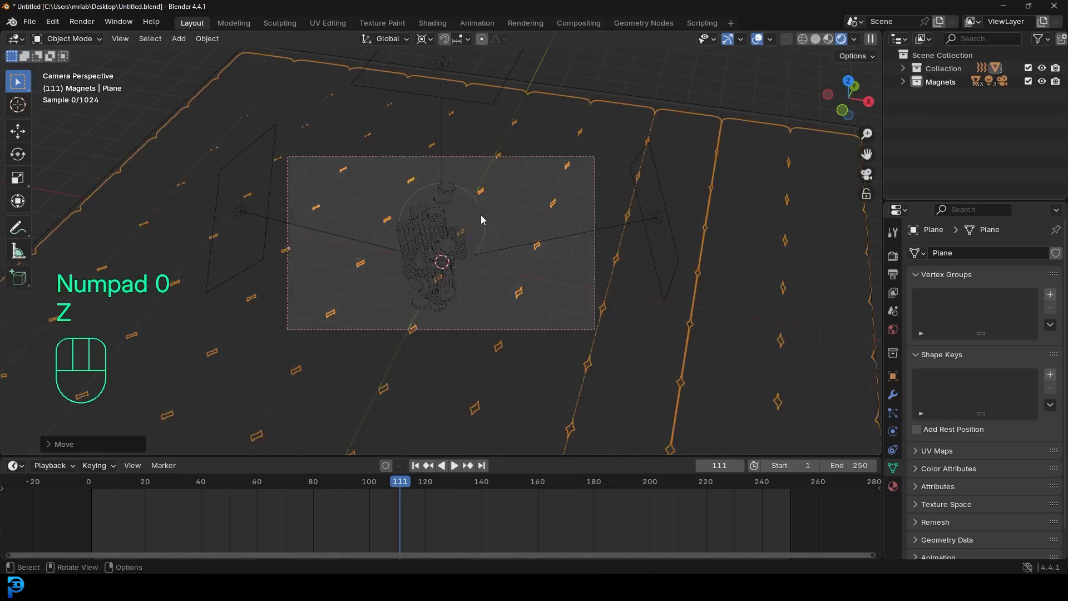
{"action": "scroll", "coordinate": [360, 227], "scroll_direction": "up", "scroll_amount": 2}
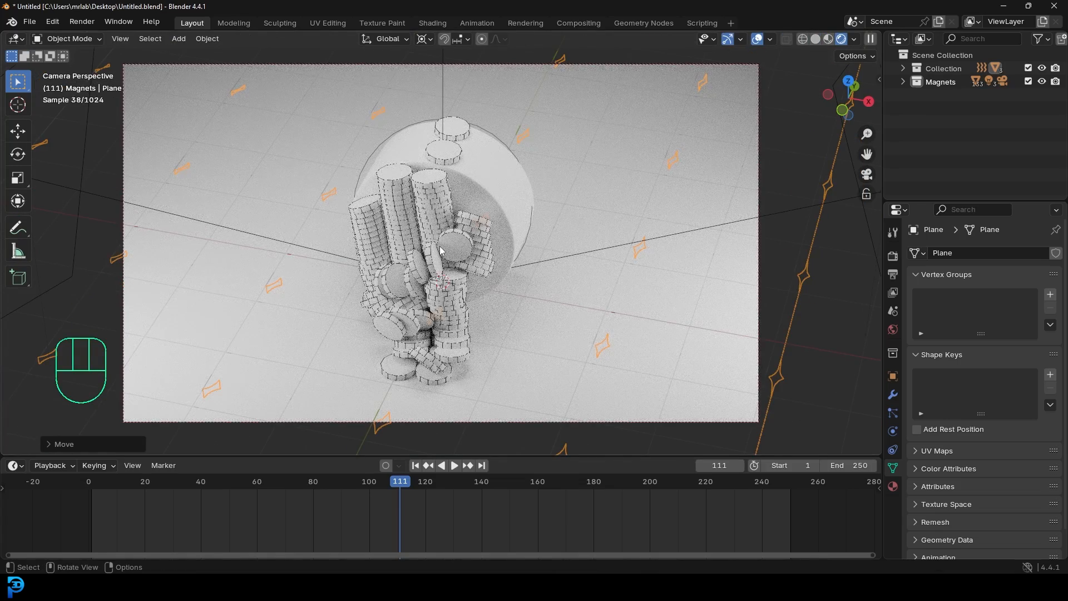
{"action": "middle_click_drag", "start_coordinate": [435, 291], "coordinate": [508, 204], "text": "shift"}
{"action": "scroll", "coordinate": [508, 204], "scroll_direction": "up", "scroll_amount": 3}
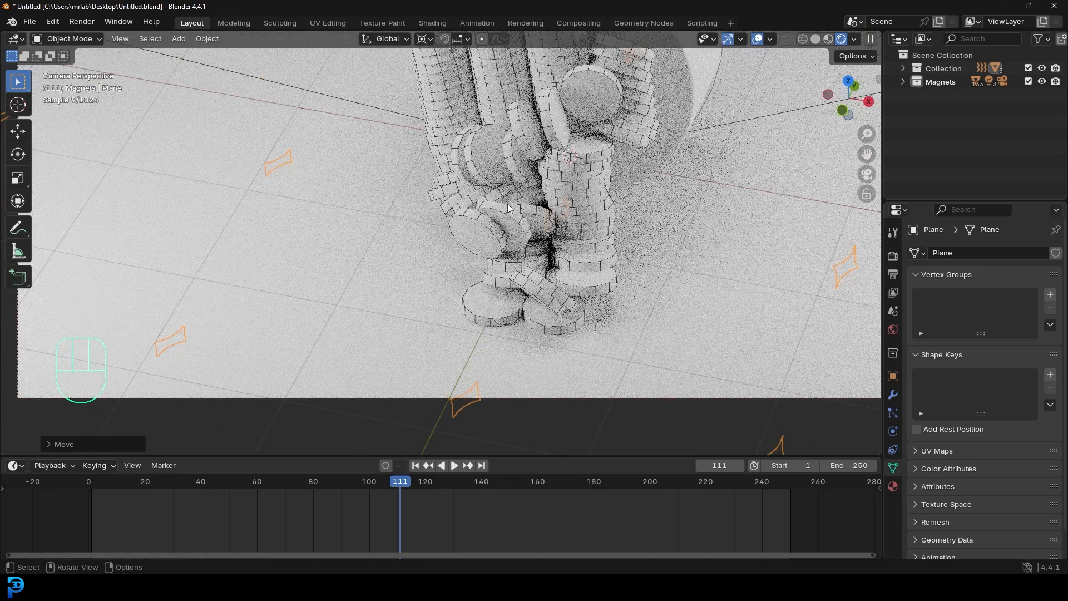
- Examine the floor's edge in Solid shading, then hide the flat ground plane overlapping the tiles and preview the camera view in Rendered shading
{"action": "key", "text": "z"}
{"action": "left_click", "coordinate": [589, 210]}
{"action": "scroll", "coordinate": [567, 248], "scroll_direction": "down", "scroll_amount": 8}
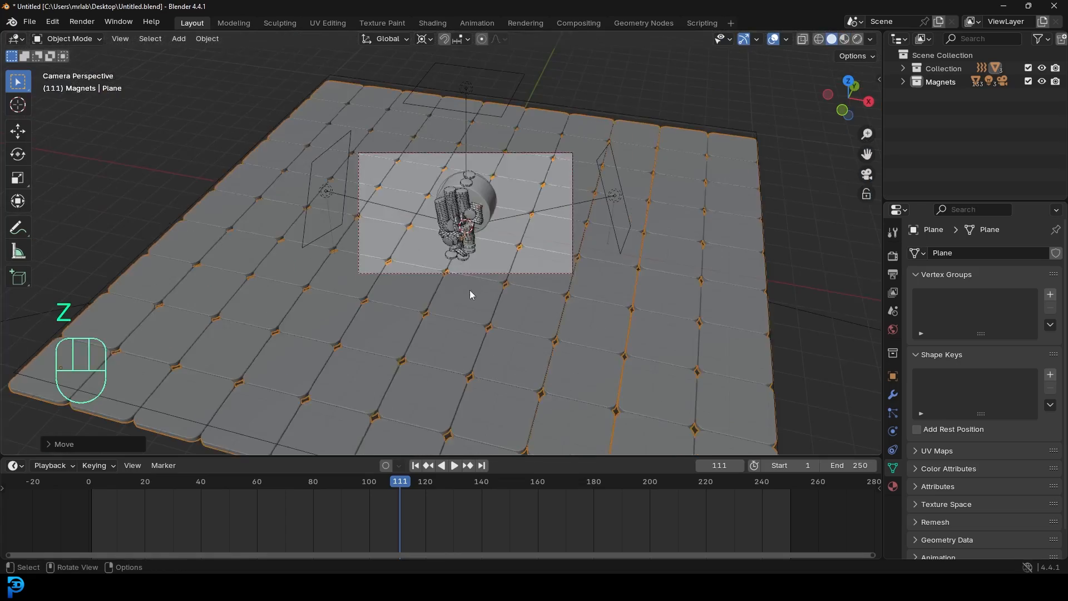
{"action": "scroll", "coordinate": [398, 310], "scroll_direction": "down", "scroll_amount": 3}
{"action": "middle_click_drag", "start_coordinate": [387, 318], "coordinate": [431, 253]}
{"action": "left_click", "coordinate": [92, 254]}
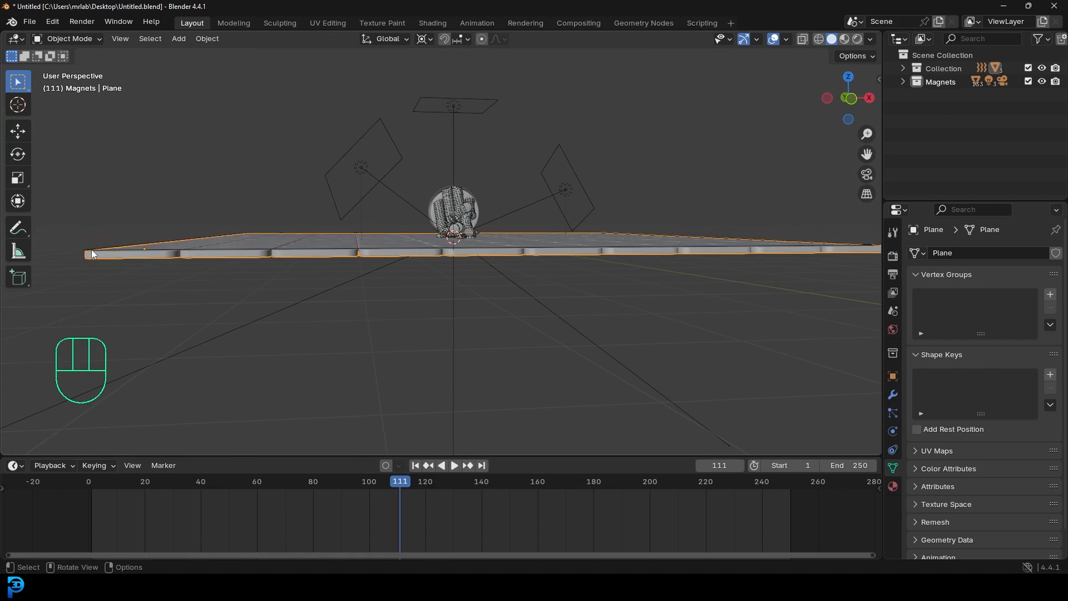
{"action": "middle_click_drag", "start_coordinate": [81, 253], "coordinate": [358, 258], "text": "shift"}
{"action": "left_click", "coordinate": [380, 225]}
{"action": "scroll", "coordinate": [380, 228], "scroll_direction": "down", "scroll_amount": 6}
{"action": "middle_click_drag", "start_coordinate": [545, 273], "coordinate": [511, 294]}
{"action": "middle_click_drag", "start_coordinate": [511, 295], "coordinate": [456, 270], "text": "shift"}
{"action": "key", "text": "KP_0"}
{"action": "key", "text": "z"}
{"action": "left_click", "coordinate": [517, 165]}
{"action": "mouse_move", "coordinate": [618, 213]}
{"action": "middle_mouse_down", "text": "shift"}
{"action": "mouse_move", "coordinate": [565, 213]}
{"action": "mouse_move", "coordinate": [568, 224]}
{"action": "middle_mouse_up", "text": "shift"}
{"action": "scroll", "coordinate": [565, 214], "scroll_direction": "up", "scroll_amount": 3}
{"action": "key", "text": "h"}
{"action": "scroll", "coordinate": [602, 227], "scroll_direction": "up", "scroll_amount": 2}
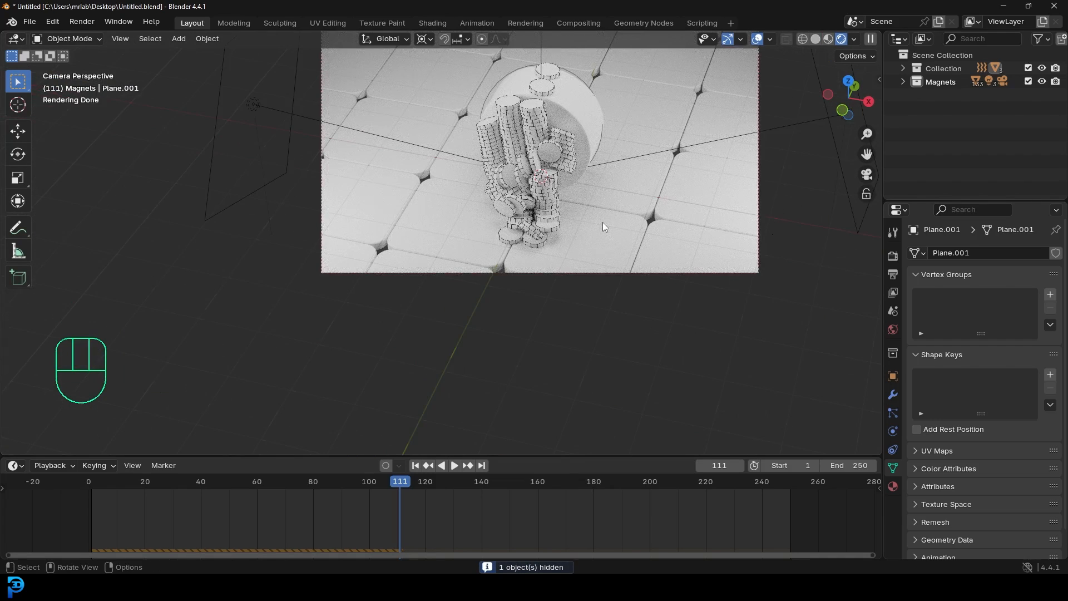
- Check the whole tiled floor and lights in Solid shading and save the file
{"action": "key", "text": "z"}
{"action": "left_click", "coordinate": [686, 200]}
{"action": "scroll", "coordinate": [260, 229], "scroll_direction": "down", "scroll_amount": 5}
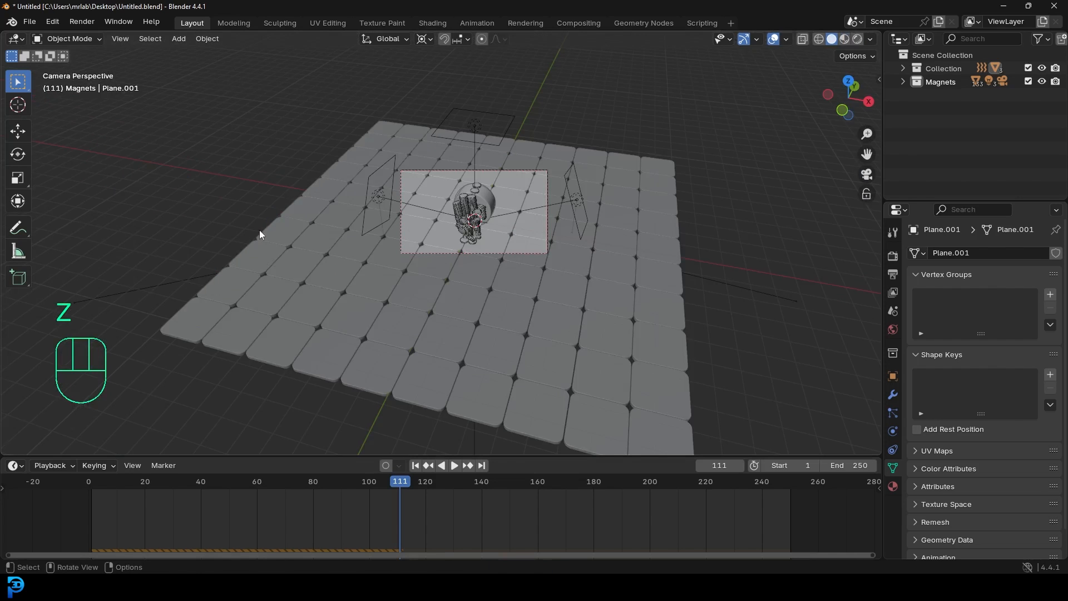
{"action": "scroll", "coordinate": [559, 209], "scroll_direction": "up", "scroll_amount": 4}
{"action": "middle_click_drag", "start_coordinate": [549, 212], "coordinate": [522, 242], "text": "shift"}
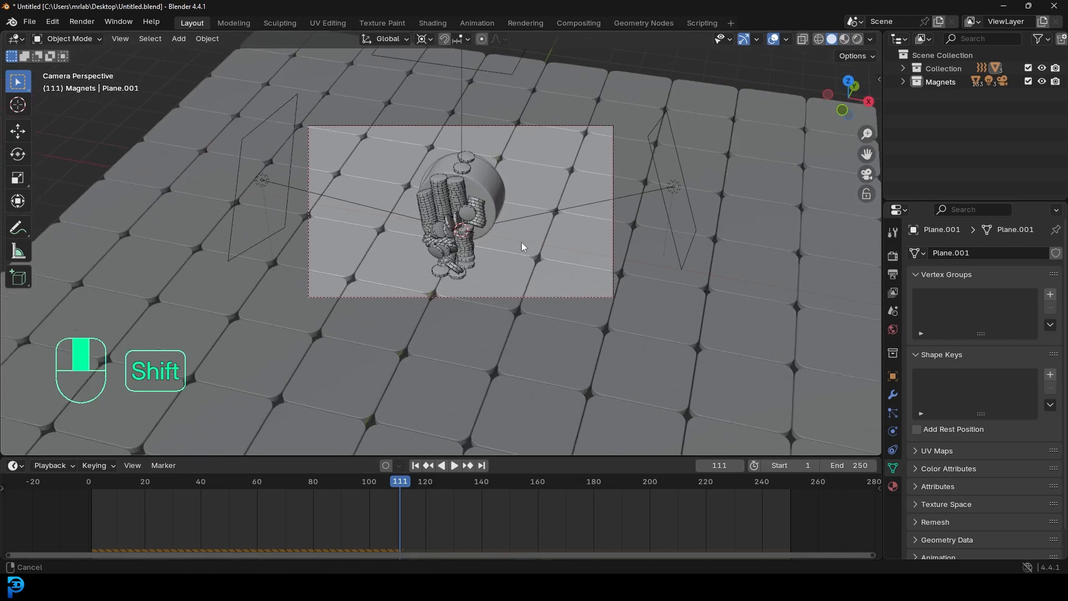
{"action": "scroll", "coordinate": [520, 233], "scroll_direction": "up", "scroll_amount": 2}
{"action": "key", "text": "ctrl+s"}
- Scale the tiled floor down to about 0.64 of its size in Rendered shading and save the file
{"action": "key", "text": "z"}
{"action": "left_click", "coordinate": [489, 152]}
{"action": "left_click", "coordinate": [633, 282]}
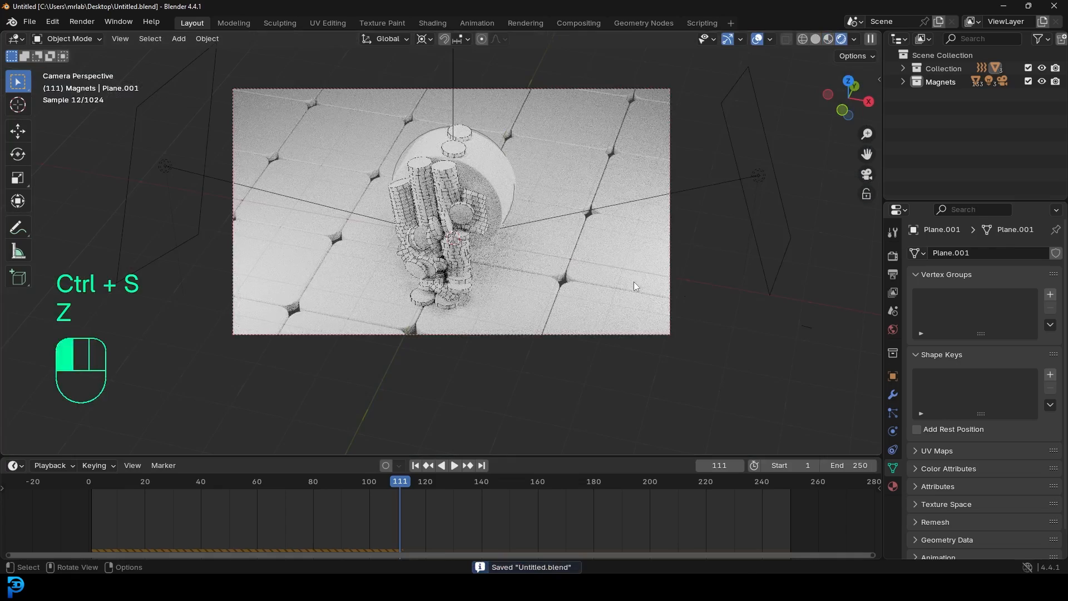
{"action": "key", "text": "s"}
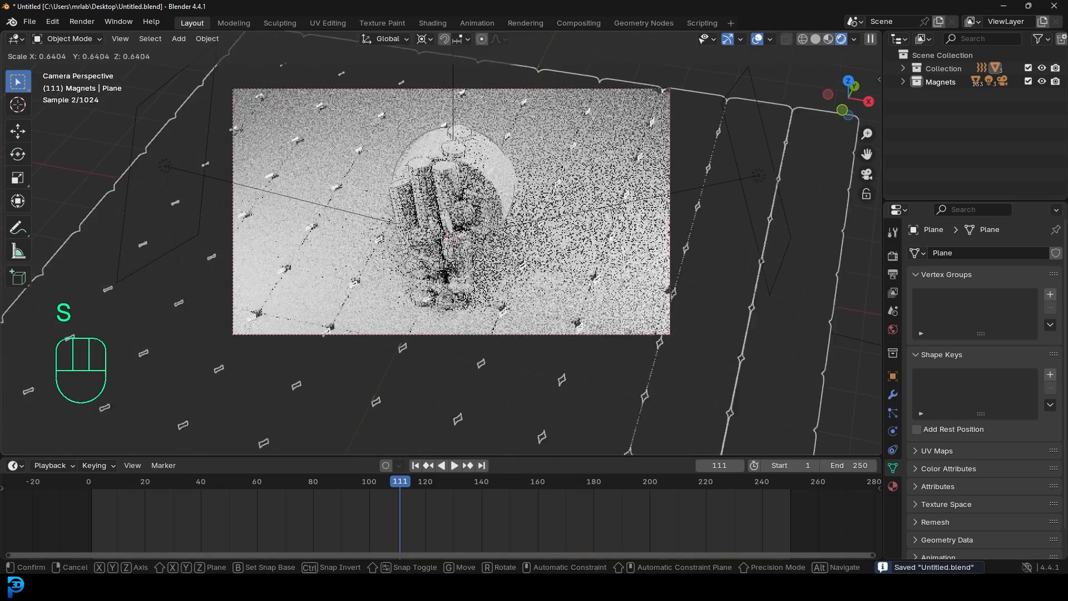
{"action": "left_click", "coordinate": [580, 285]}
{"action": "key", "text": "ctrl+s"}
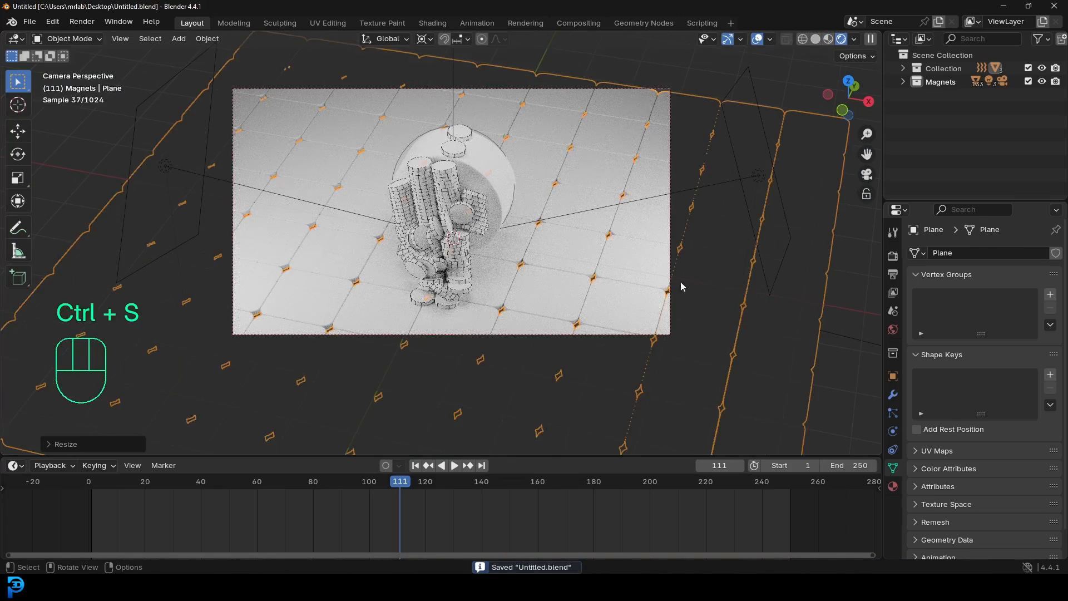
- Create a new material for the tiled floor and darken its base color to a grey with value 0.525
{"action": "left_click", "coordinate": [892, 486]}
{"action": "left_click", "coordinate": [966, 309]}
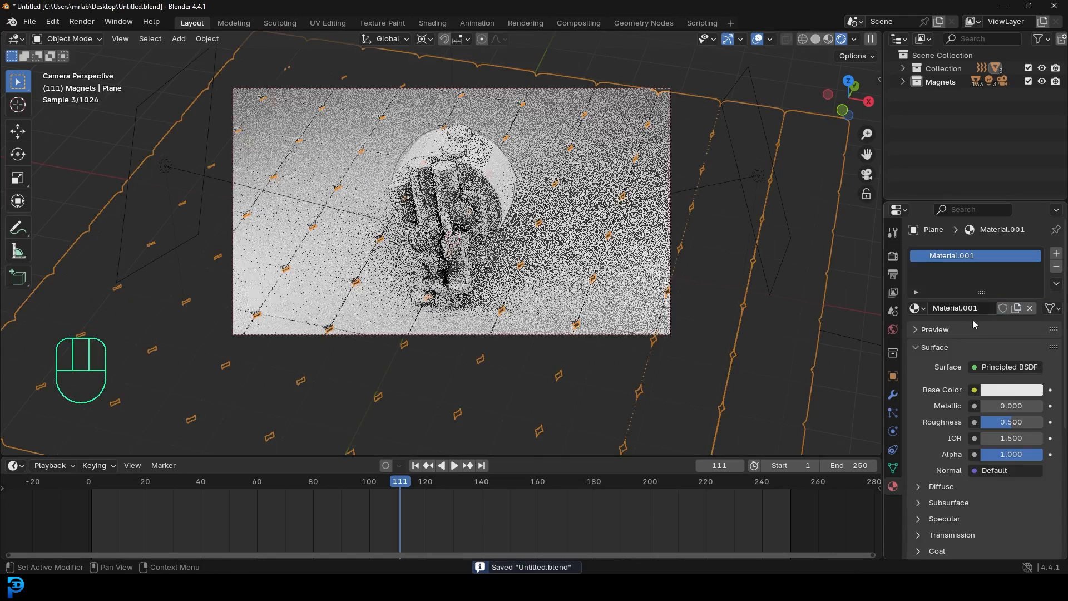
{"action": "left_click", "coordinate": [1007, 392]}
{"action": "left_click", "coordinate": [1032, 203]}
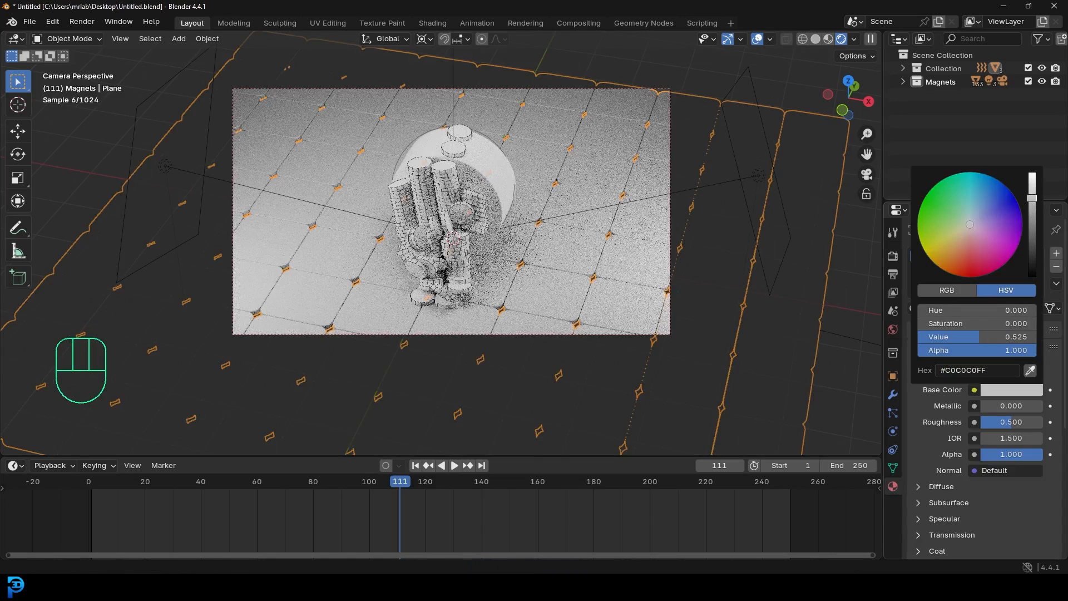
- Give the large cylindrical magnet a new material with metallic 1.000 and roughness 0.243
{"action": "left_click", "coordinate": [496, 162]}
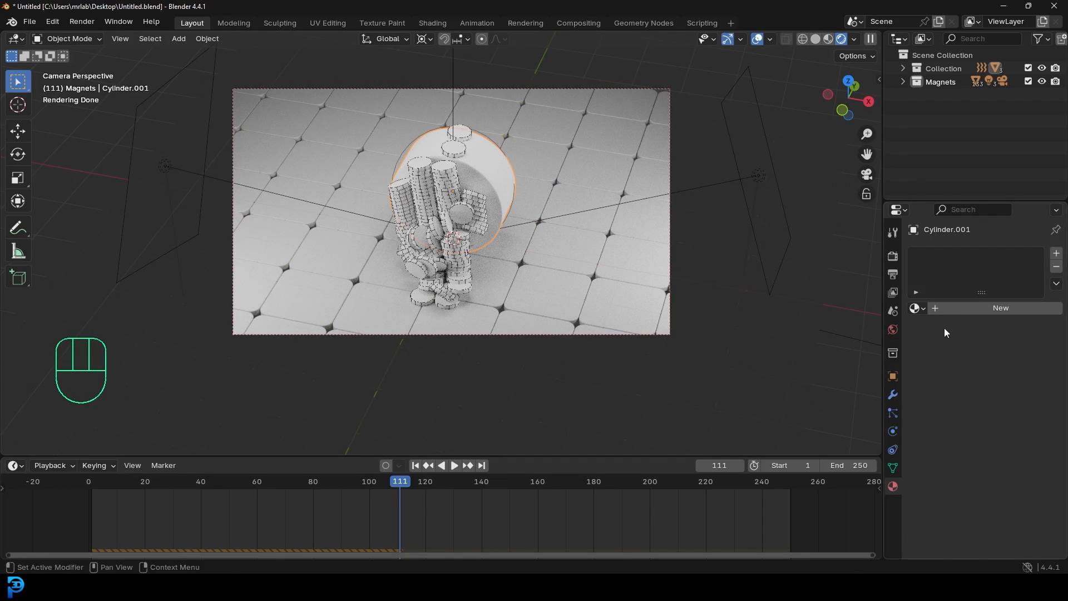
{"action": "left_click", "coordinate": [959, 309]}
{"action": "mouse_move", "coordinate": [982, 406]}
{"action": "left_mouse_down"}
{"action": "mouse_move", "coordinate": [1041, 406]}
{"action": "mouse_move", "coordinate": [996, 421]}
{"action": "left_mouse_up"}
- Isolate the discs in the right orthographic view with Solid shading by hiding the Collection collection and the area lights
{"action": "key", "text": "KP_3"}
{"action": "key", "text": "z"}
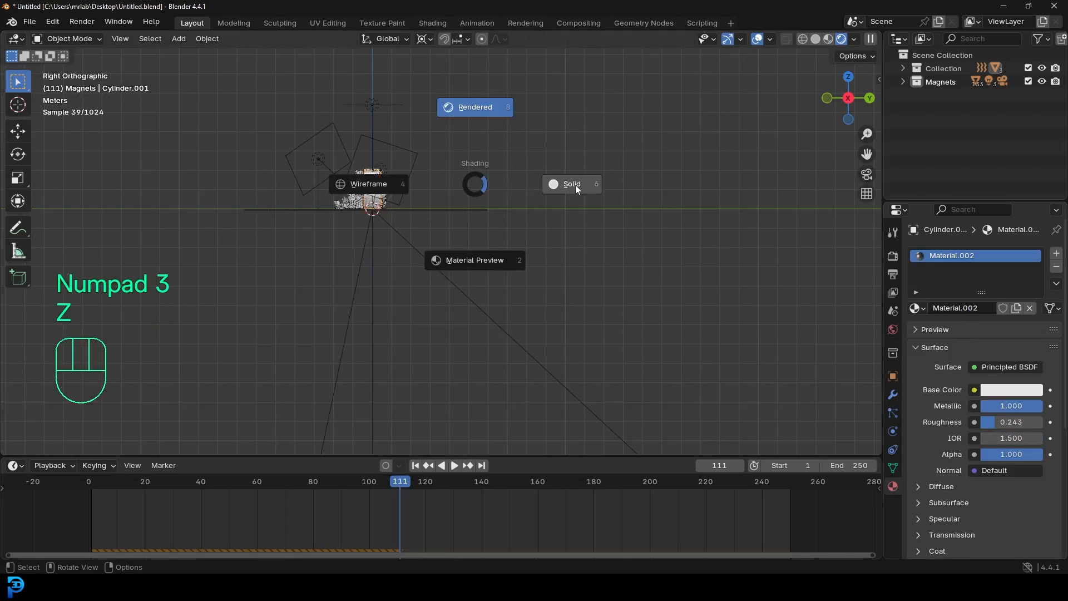
{"action": "left_click", "coordinate": [568, 179]}
{"action": "scroll", "coordinate": [259, 155], "scroll_direction": "up", "scroll_amount": 4}
{"action": "middle_click_drag", "start_coordinate": [258, 155], "coordinate": [412, 279], "text": "shift"}
{"action": "scroll", "coordinate": [412, 279], "scroll_direction": "up", "scroll_amount": 1}
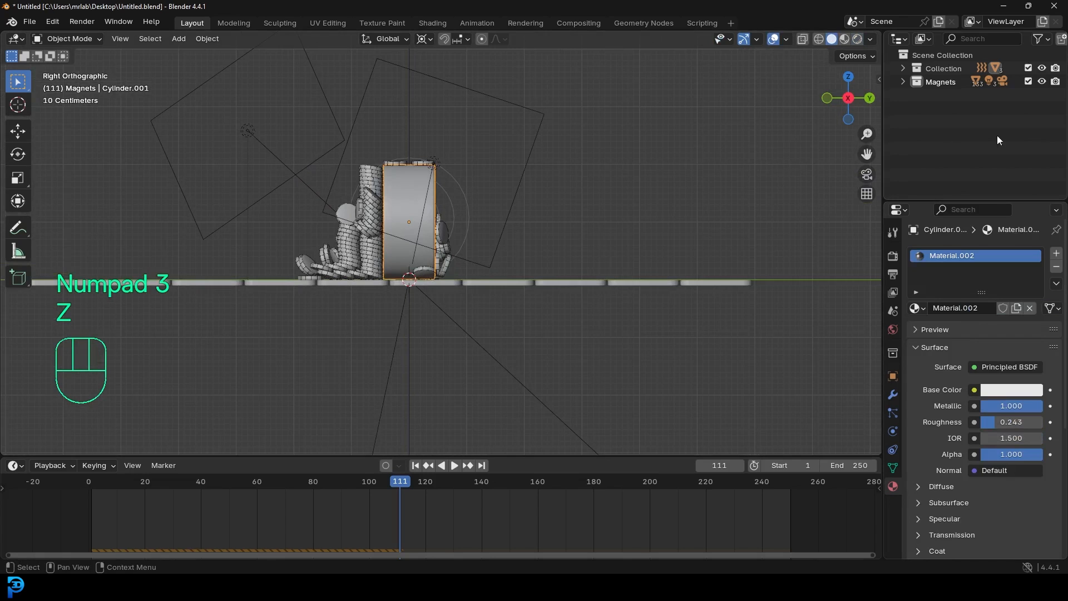
{"action": "left_click", "coordinate": [1042, 68]}
{"action": "scroll", "coordinate": [418, 186], "scroll_direction": "up", "scroll_amount": 2}
{"action": "left_click", "coordinate": [563, 104]}
{"action": "key", "text": "h"}
{"action": "left_click", "coordinate": [221, 131]}
- Select all discs, assign Material.002 to the active top disc, and link its material to the other discs
{"action": "left_click_drag", "start_coordinate": [170, 91], "coordinate": [499, 295]}
{"action": "scroll", "coordinate": [432, 219], "scroll_direction": "down", "scroll_amount": 2}
{"action": "left_click", "coordinate": [432, 160], "text": "shift"}
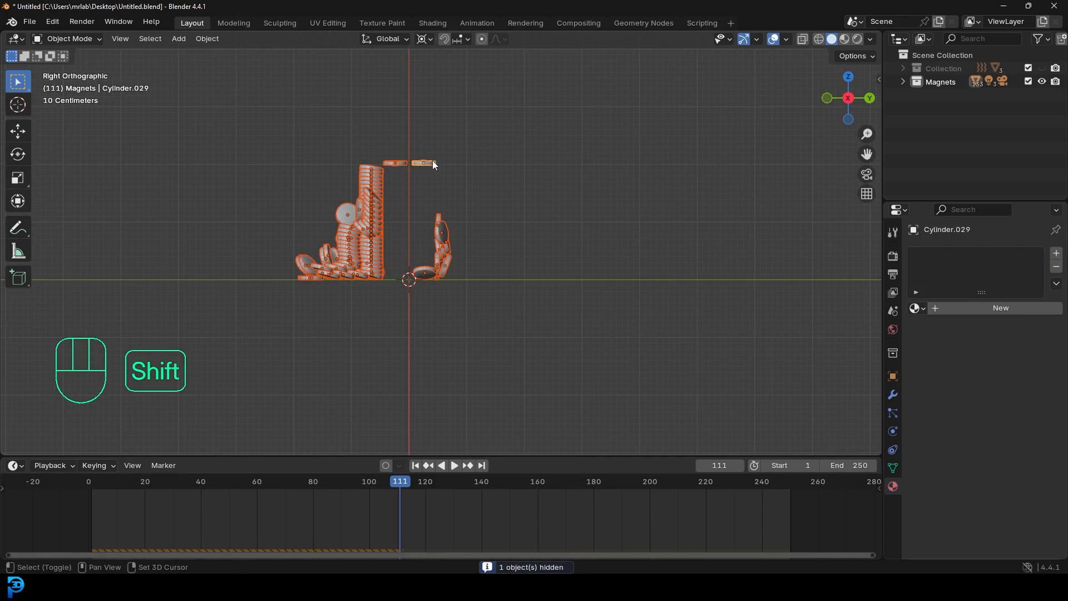
{"action": "scroll", "coordinate": [430, 166], "scroll_direction": "up", "scroll_amount": 2}
{"action": "middle_click_drag", "start_coordinate": [399, 176], "coordinate": [441, 303], "text": "shift"}
{"action": "scroll", "coordinate": [451, 279], "scroll_direction": "up", "scroll_amount": 1}
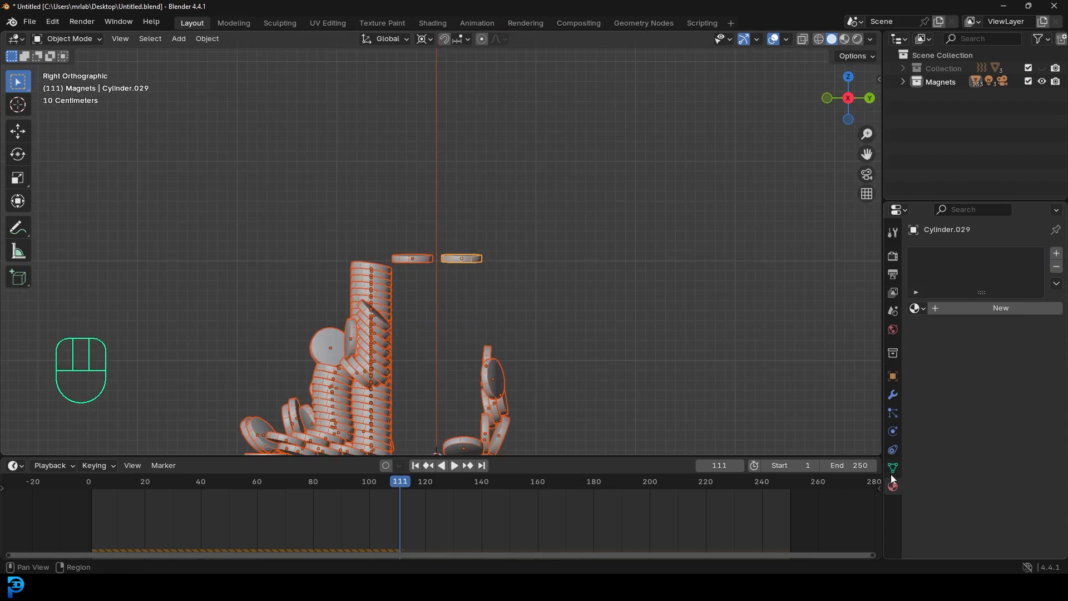
{"action": "left_click", "coordinate": [917, 308]}
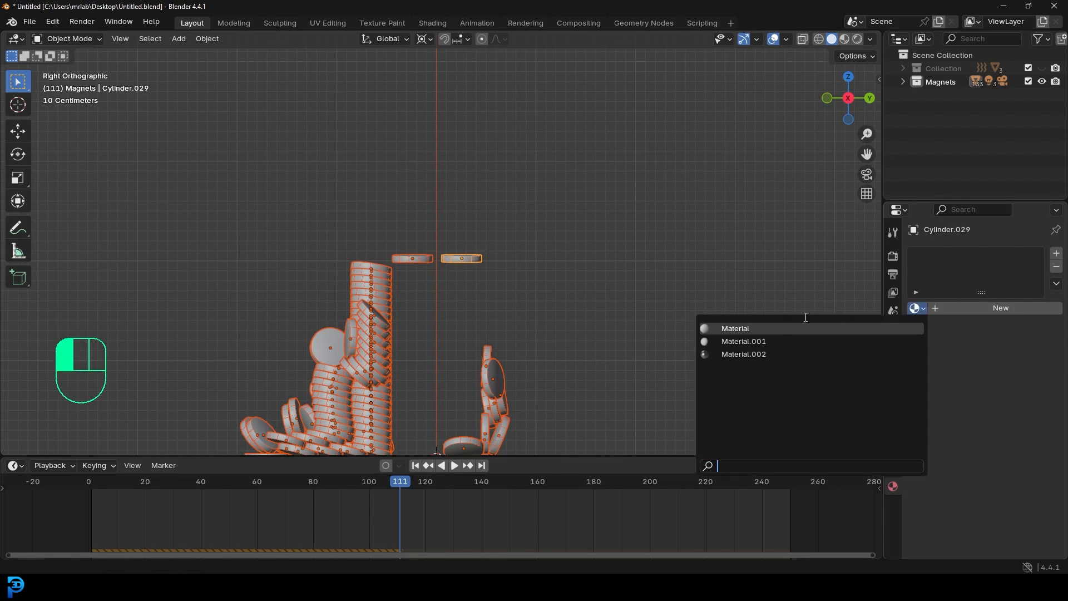
{"action": "left_click", "coordinate": [758, 354]}
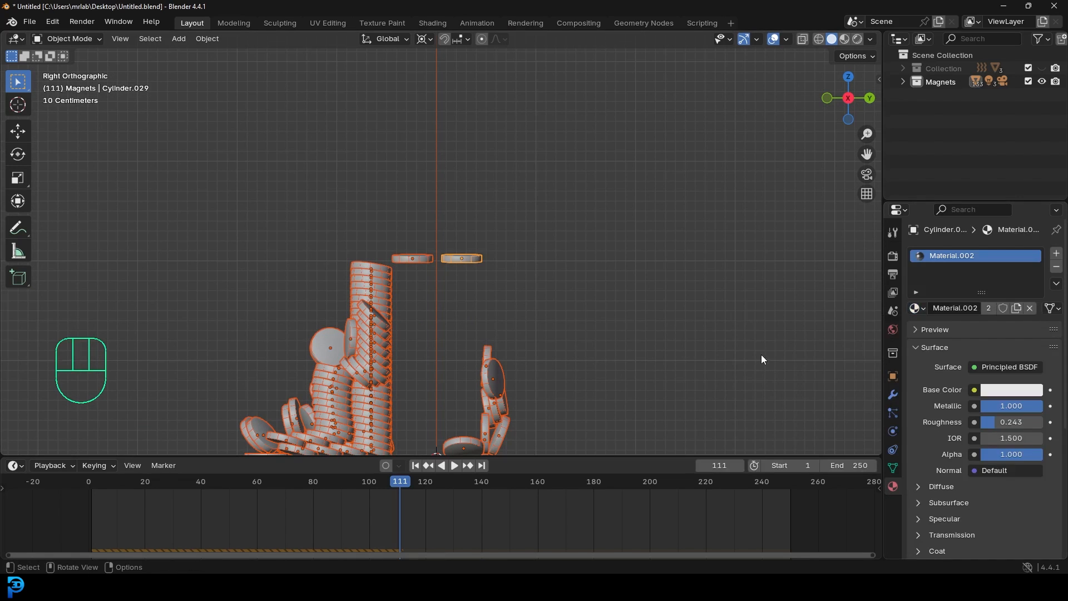
{"action": "key", "text": "ctrl+l"}
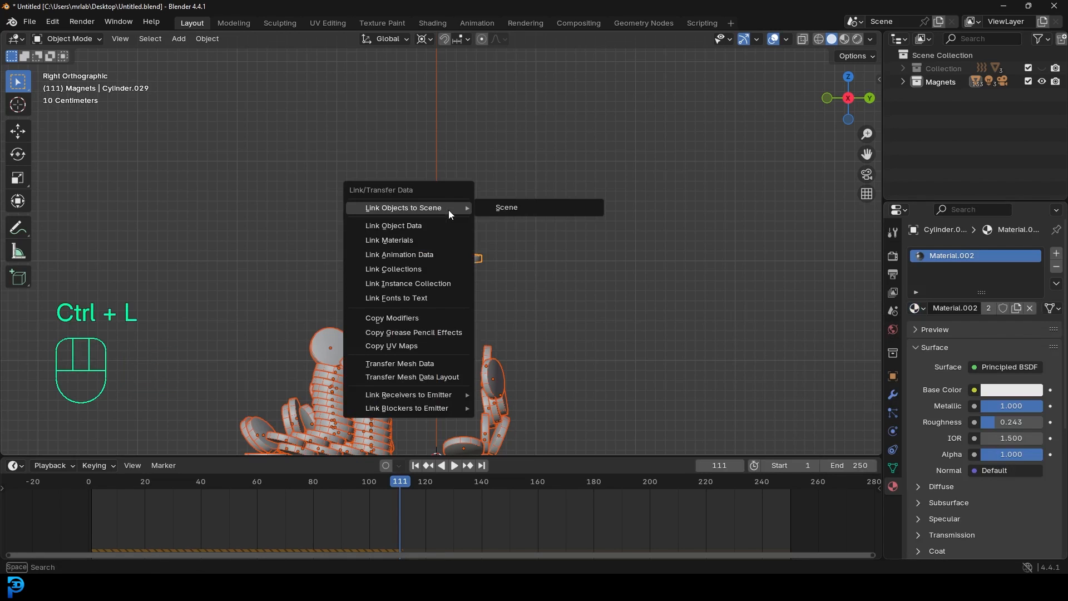
{"action": "left_click", "coordinate": [432, 239]}
- Return to the camera view in Rendered shading, reveal all hidden objects, and show the Collection collection again
{"action": "key", "text": "KP_0"}
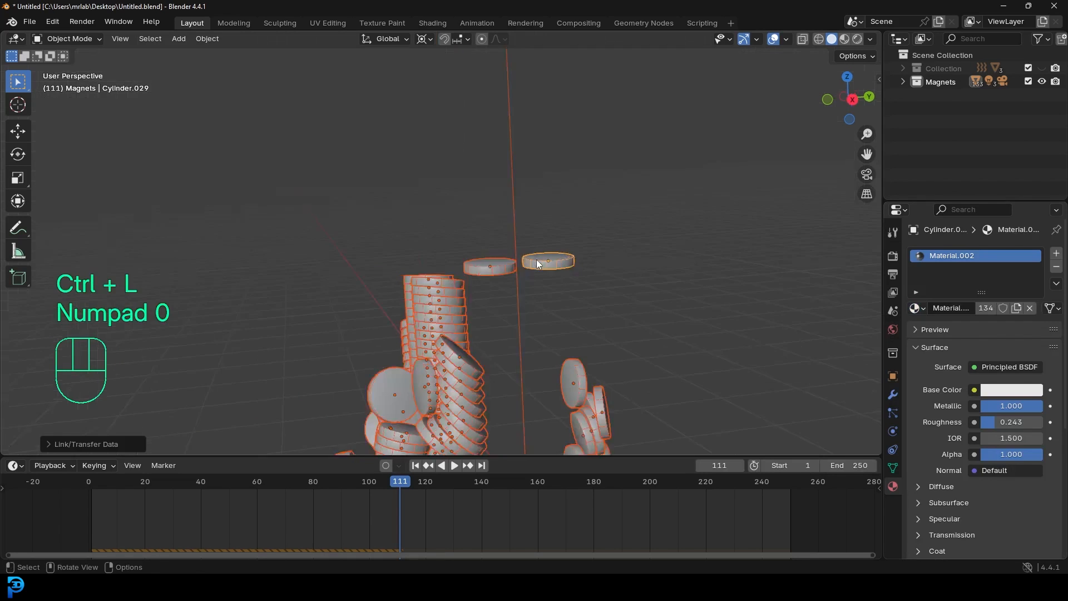
{"action": "key", "text": "z"}
{"action": "left_click", "coordinate": [525, 176]}
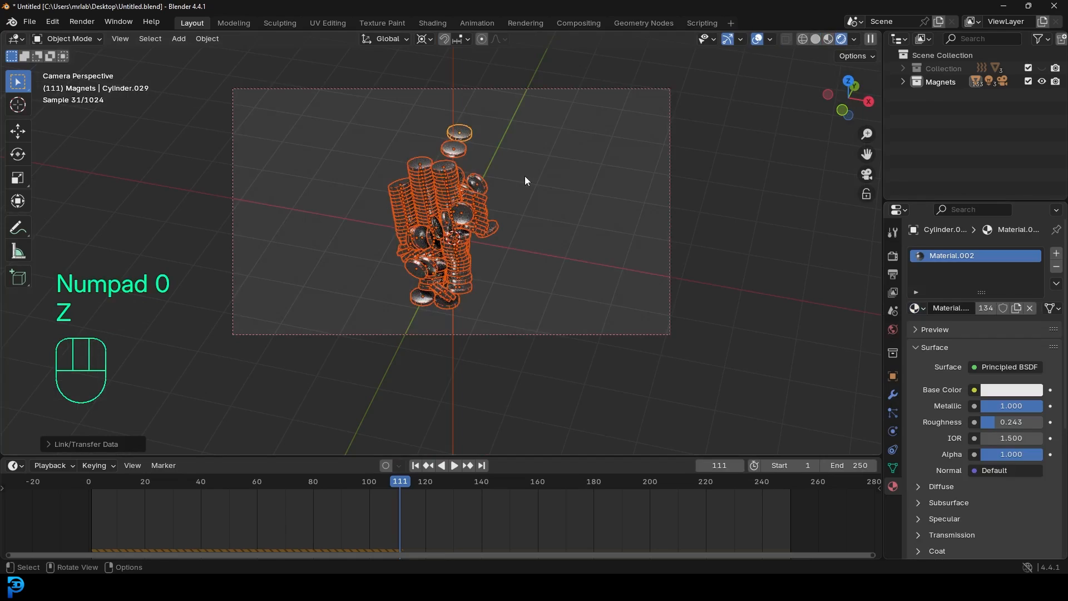
{"action": "key", "text": "alt+h"}
{"action": "key", "text": "alt+a"}
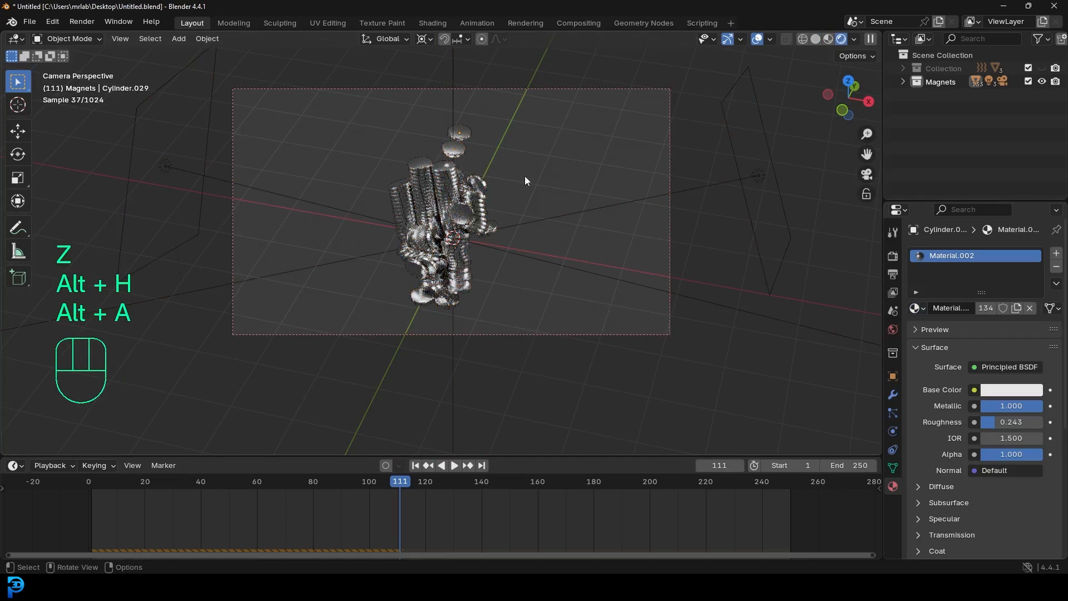
{"action": "left_click", "coordinate": [1042, 68]}
{"action": "scroll", "coordinate": [643, 201], "scroll_direction": "up", "scroll_amount": 2}
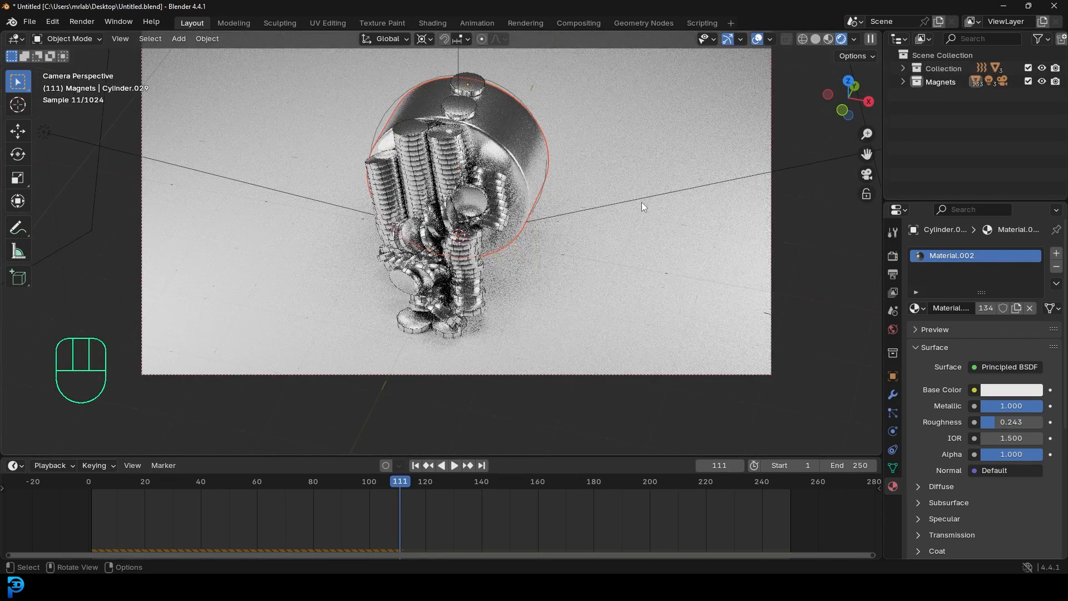
- Rotate the area light on the magnet's +X side a little over 21° around global Z, farther behind the magnet
{"action": "left_click", "coordinate": [633, 198]}
{"action": "scroll", "coordinate": [631, 206], "scroll_direction": "down", "scroll_amount": 2}
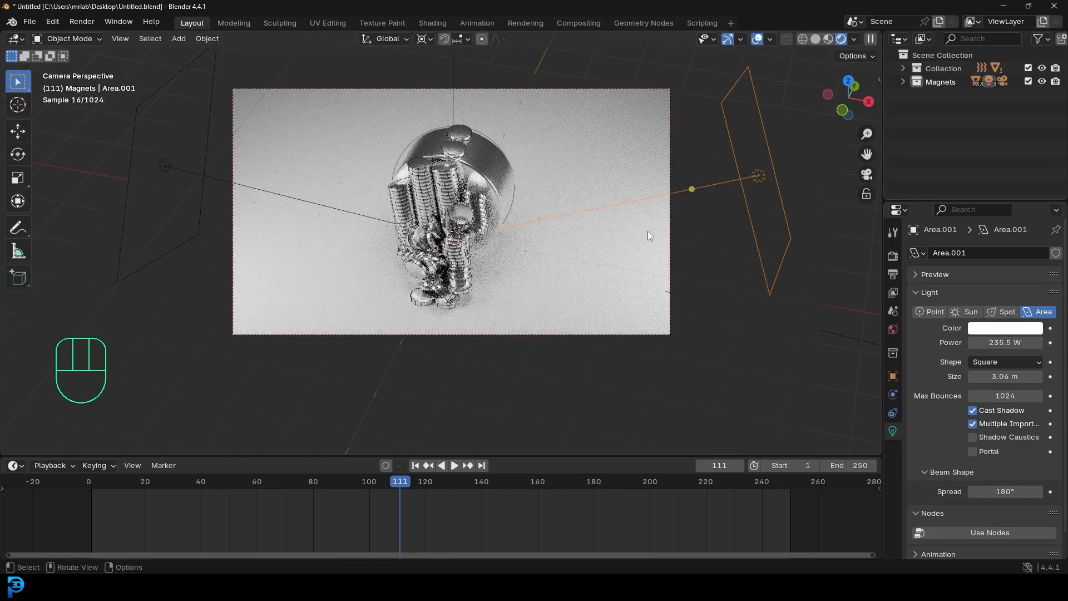
{"action": "key", "text": "r"}
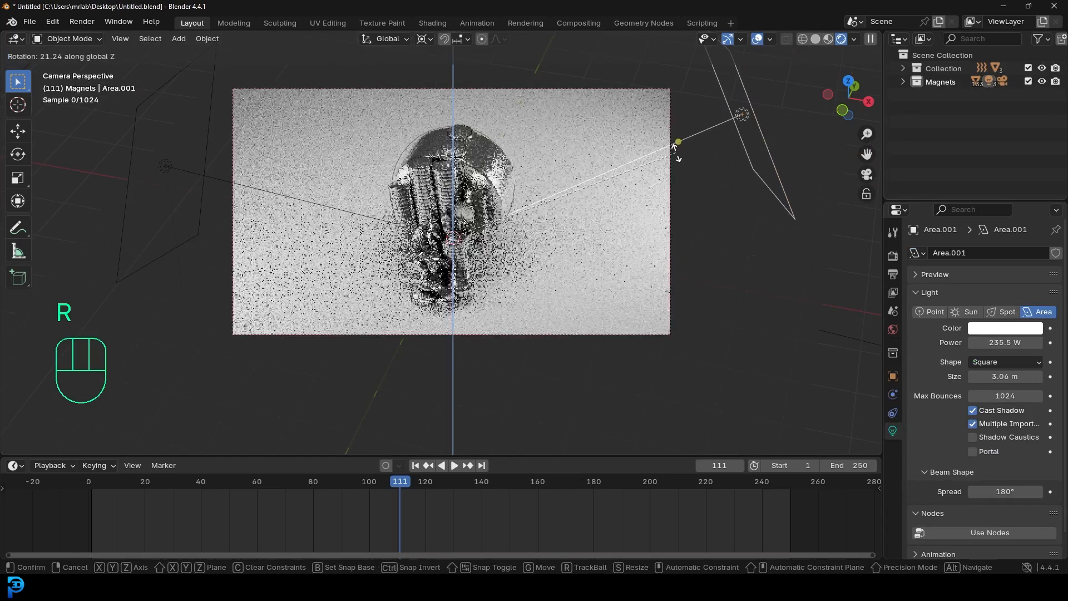
{"action": "left_click", "coordinate": [674, 230]}
- Finish the area light's rotation and hide the large plane, Plane.001, that covers the tiled floor
{"action": "left_click", "coordinate": [660, 248]}
{"action": "scroll", "coordinate": [655, 262], "scroll_direction": "down", "scroll_amount": 4}
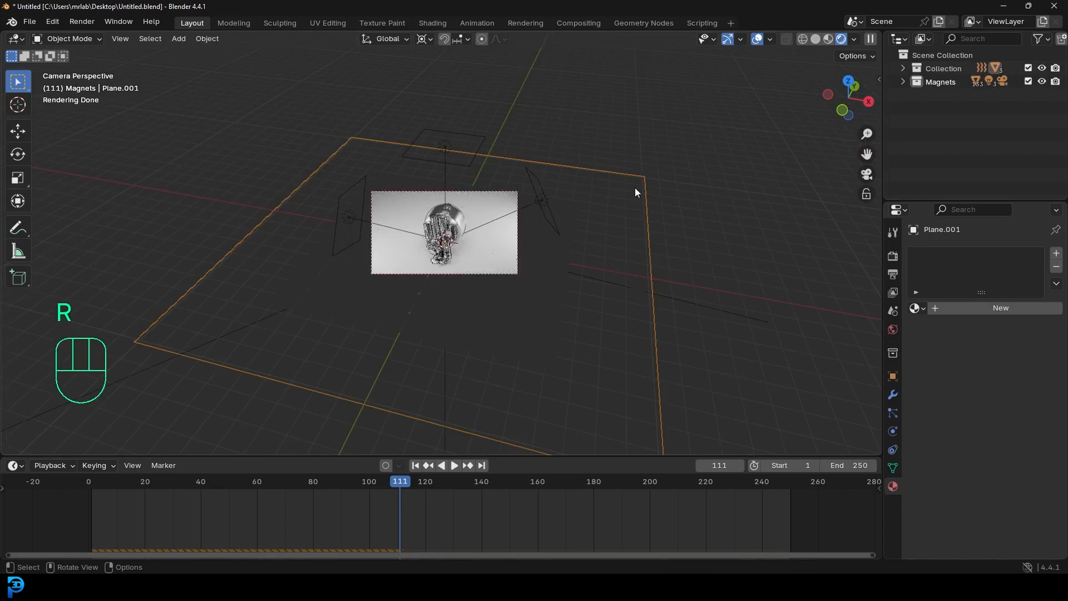
{"action": "key", "text": "h"}
{"action": "scroll", "coordinate": [509, 198], "scroll_direction": "up", "scroll_amount": 3}
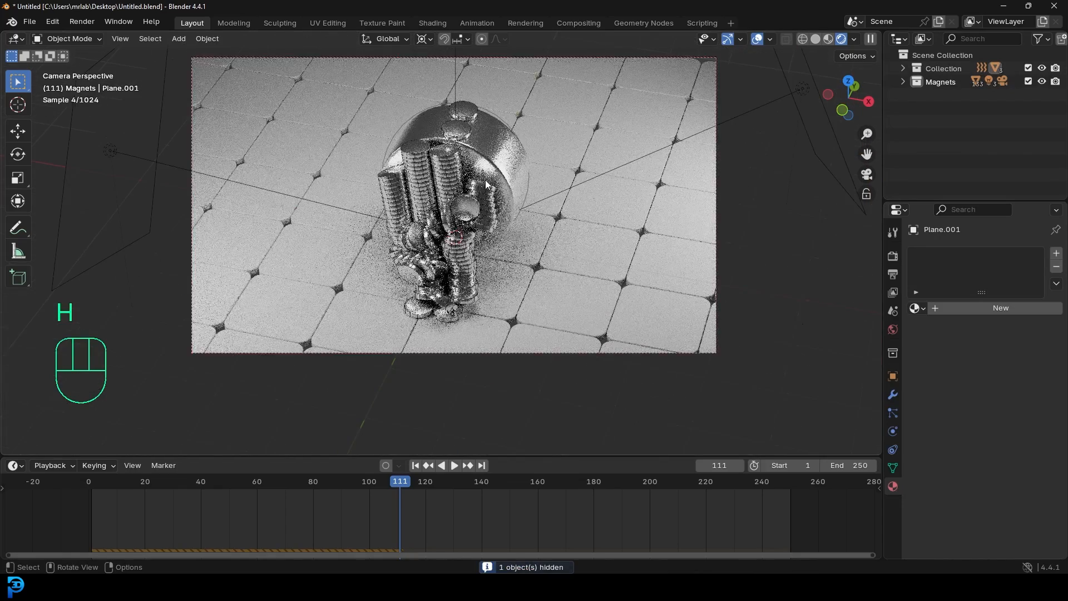
{"action": "middle_click_drag", "start_coordinate": [488, 181], "coordinate": [491, 244], "text": "shift"}
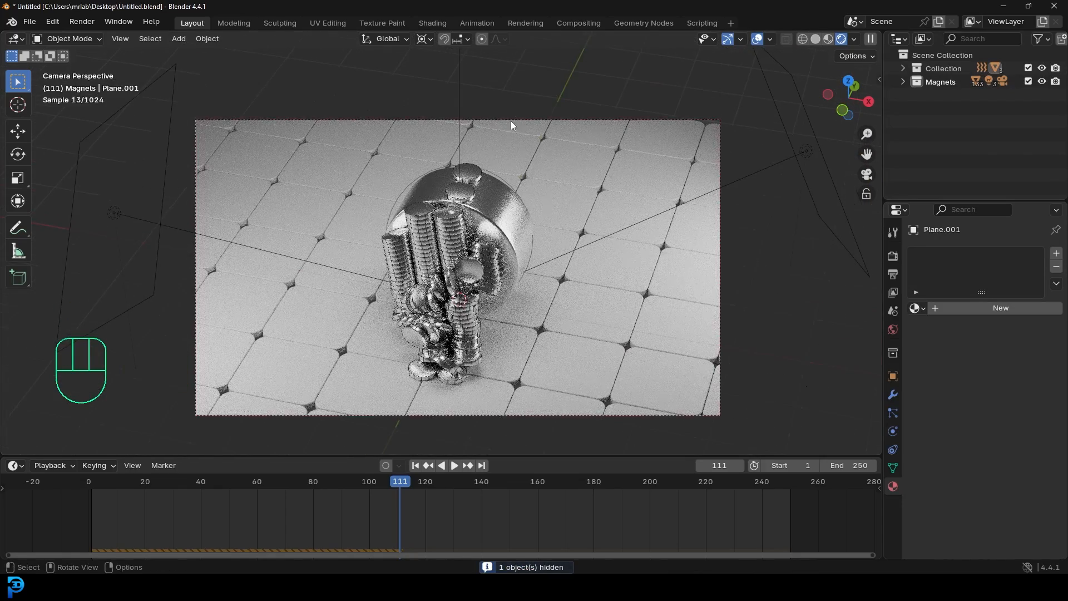
- Bring the camera slightly closer and rotate it about 28° around global Z, reframing the magnet and disc stacks
{"action": "left_click", "coordinate": [510, 121]}
{"action": "key", "text": "g"}
{"action": "key", "text": "g"}
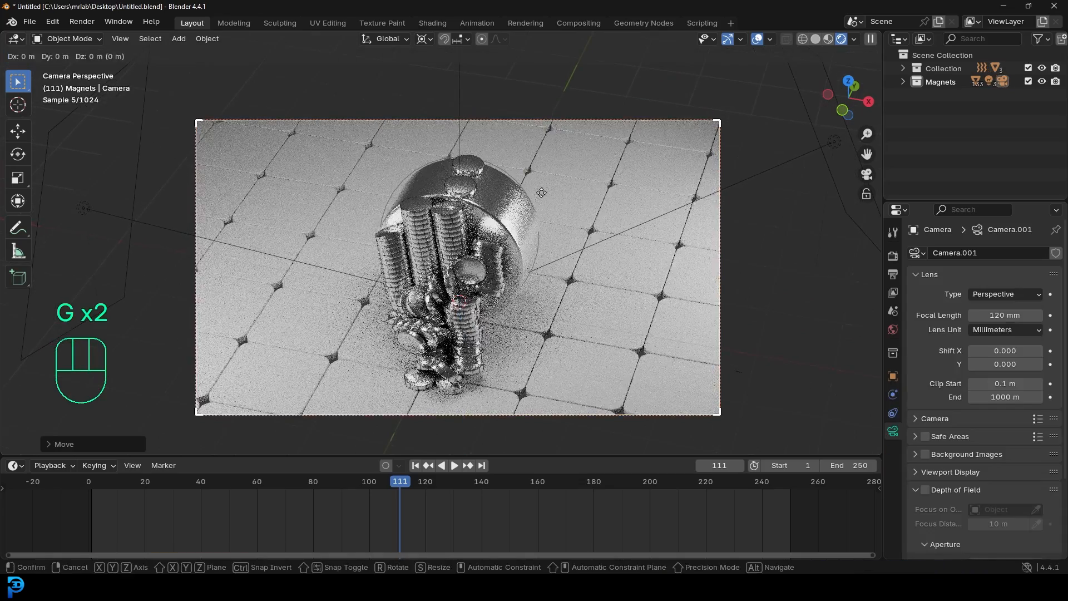
{"action": "key", "text": "r"}
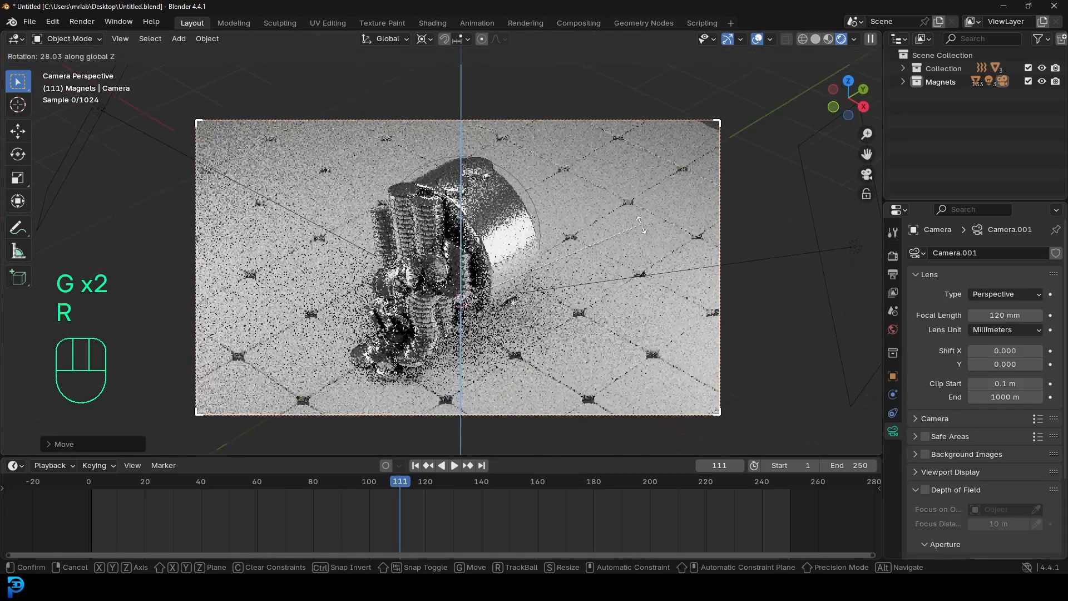
{"action": "left_click", "coordinate": [646, 224]}
{"action": "key", "text": "g"}
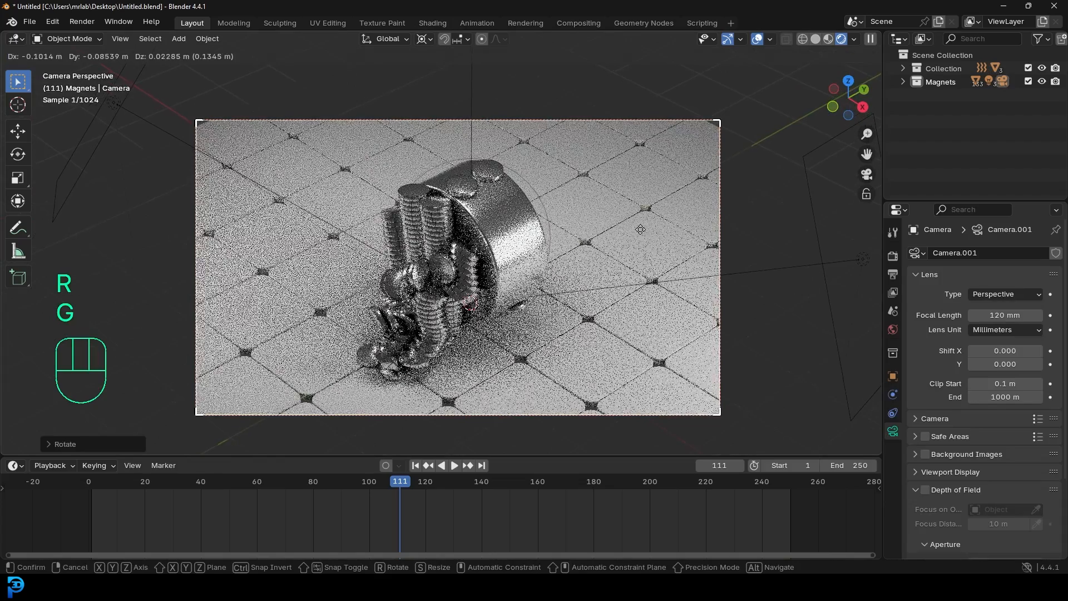
{"action": "left_click", "coordinate": [639, 230]}
- Switch the viewport to Solid shading and save the file
{"action": "key", "text": "z"}
{"action": "left_click", "coordinate": [727, 230]}
{"action": "key", "text": "ctrl+s"}
{"action": "key", "text": "ctrl+s"}
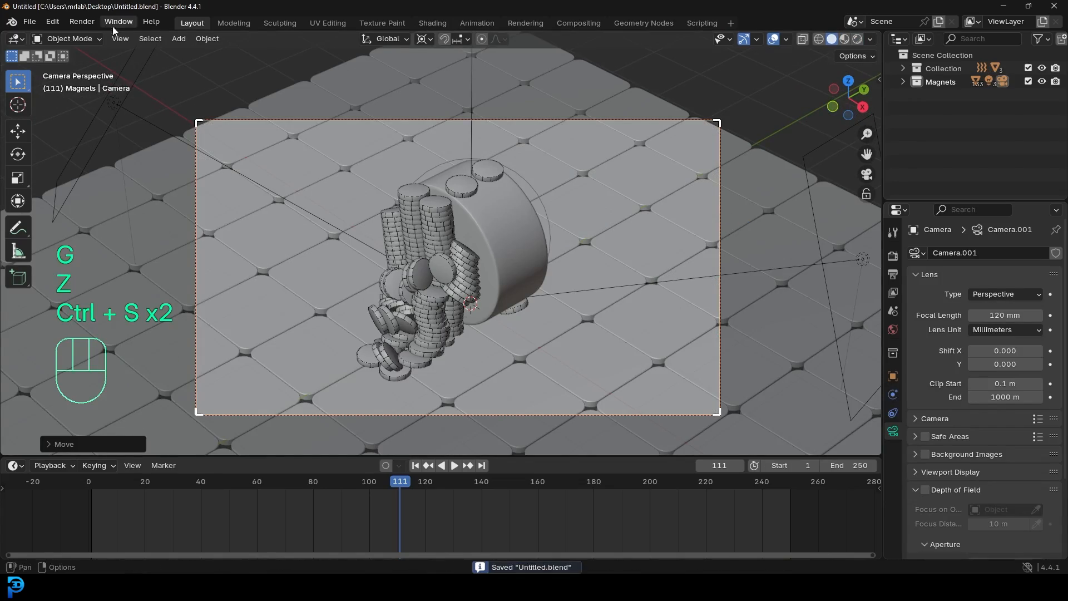
- Render frame 111 as a still image, check it, and close the render window
{"action": "left_click", "coordinate": [82, 21]}
{"action": "left_click", "coordinate": [100, 37]}
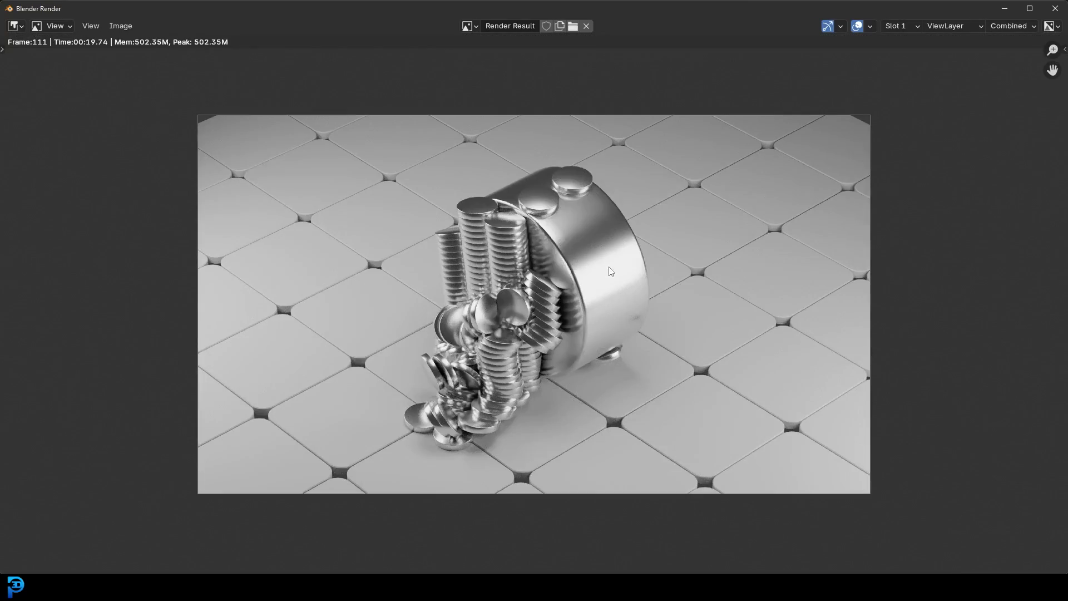
{"action": "key", "text": "Escape"}
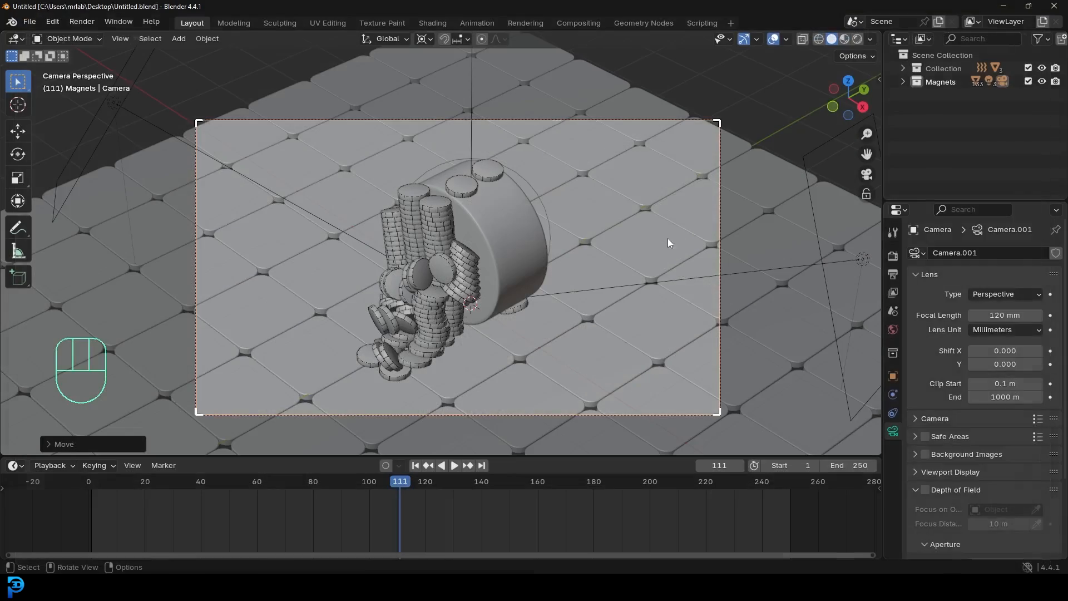
- Darken the floor tiles' Material.001 base color to near black, then show the scene in Rendered shading with everything deselected
{"action": "left_click", "coordinate": [633, 195]}
{"action": "left_click", "coordinate": [1018, 391]}
{"action": "left_click_drag", "start_coordinate": [1033, 228], "coordinate": [1032, 271]}
{"action": "key", "text": "z"}
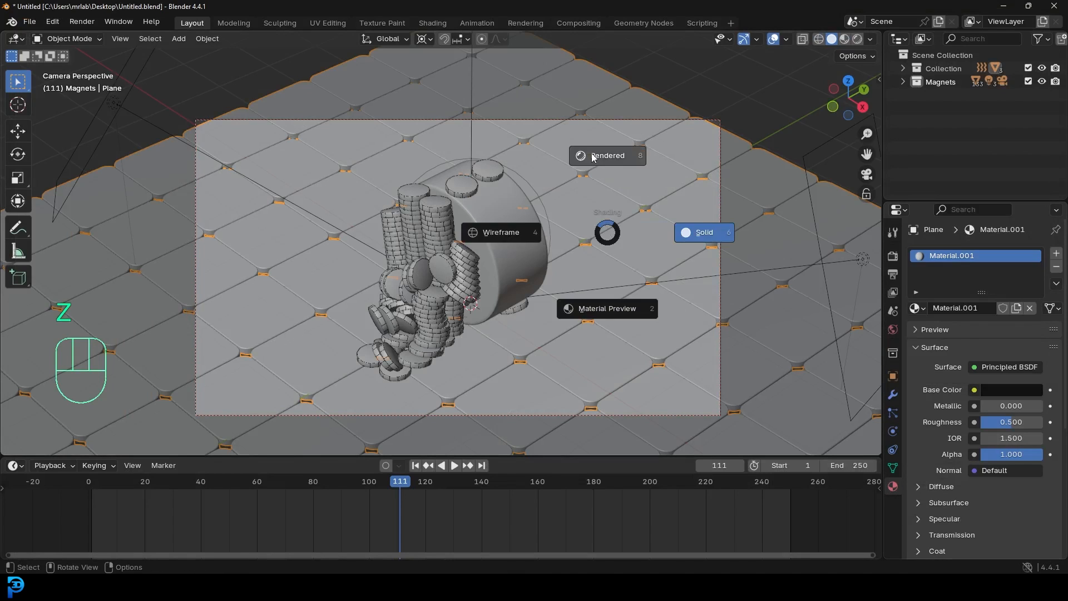
{"action": "left_click", "coordinate": [608, 178]}
{"action": "key", "text": "alt+a"}
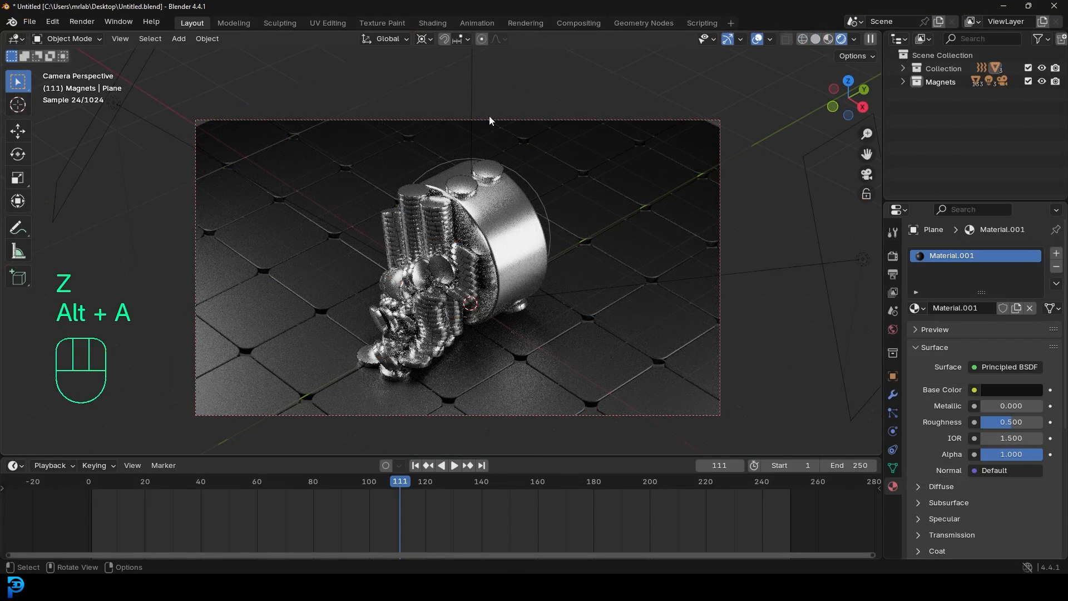
- Move the camera a little over 0.5 m closer to the magnet along its local Z axis
{"action": "left_click", "coordinate": [548, 114]}
{"action": "key", "text": "g"}
{"action": "key", "text": "z"}
{"action": "key", "text": "z"}
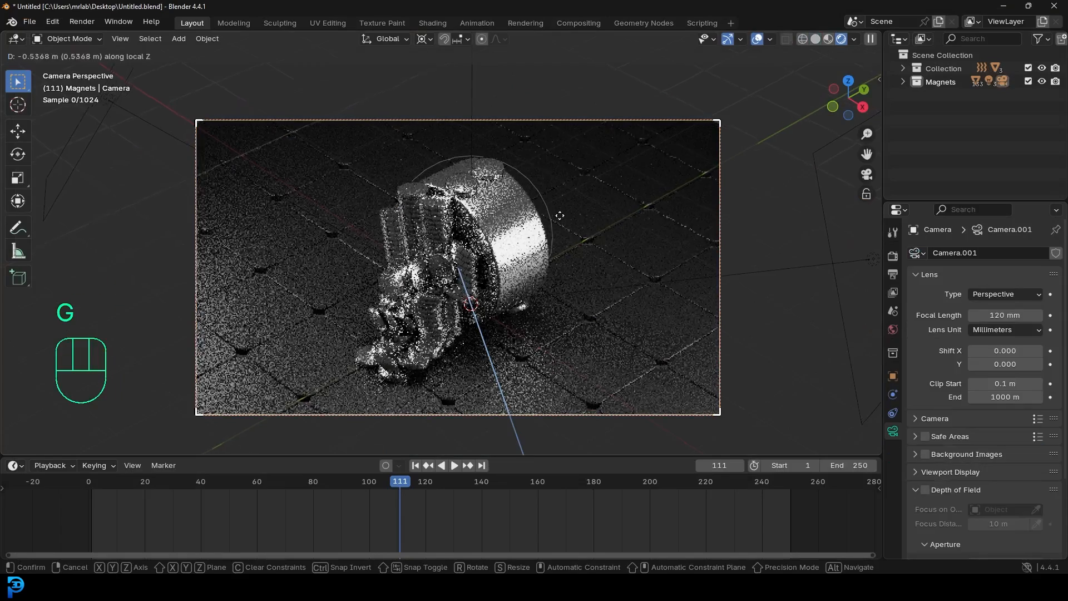
{"action": "left_click", "coordinate": [560, 202]}
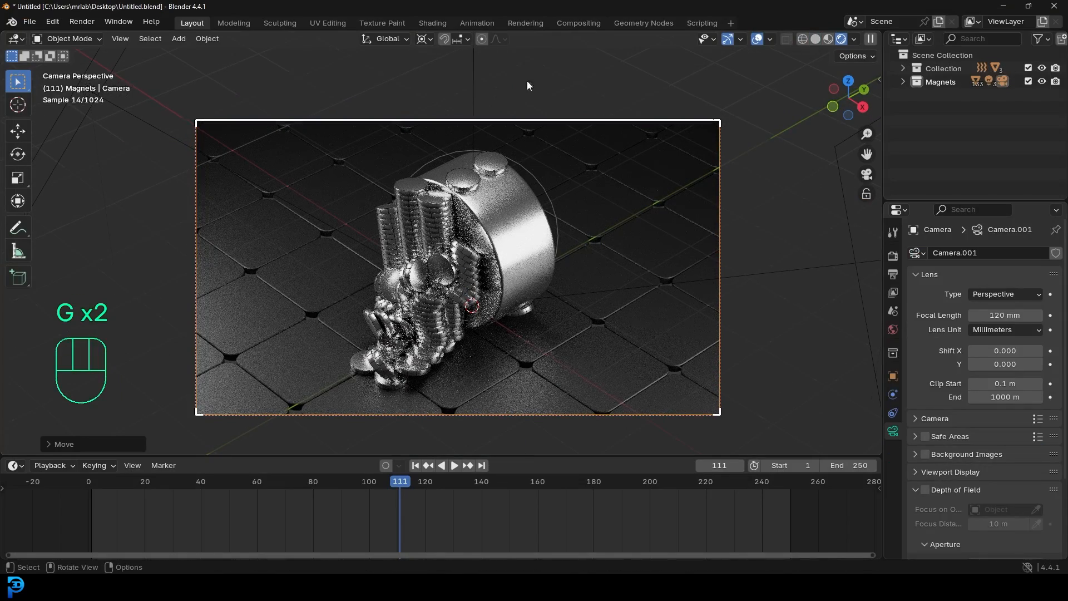
- Light the world with an Environment Texture using the rosendal_plains HDRI from the HDRIs folder, at strength 0.3
{"action": "left_click", "coordinate": [892, 330]}
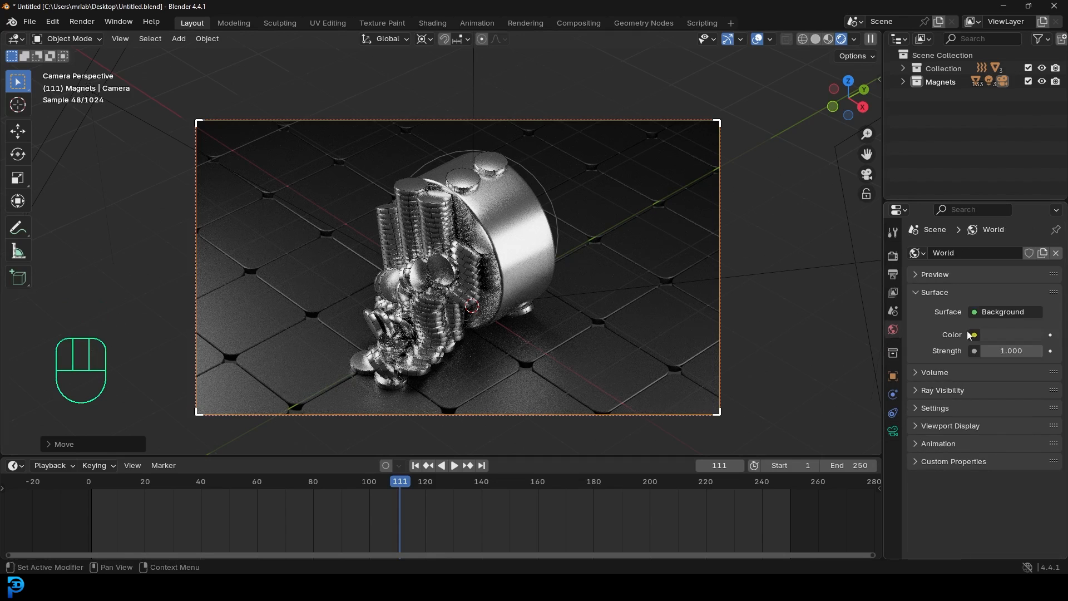
{"action": "left_click", "coordinate": [975, 335]}
{"action": "left_click", "coordinate": [642, 386]}
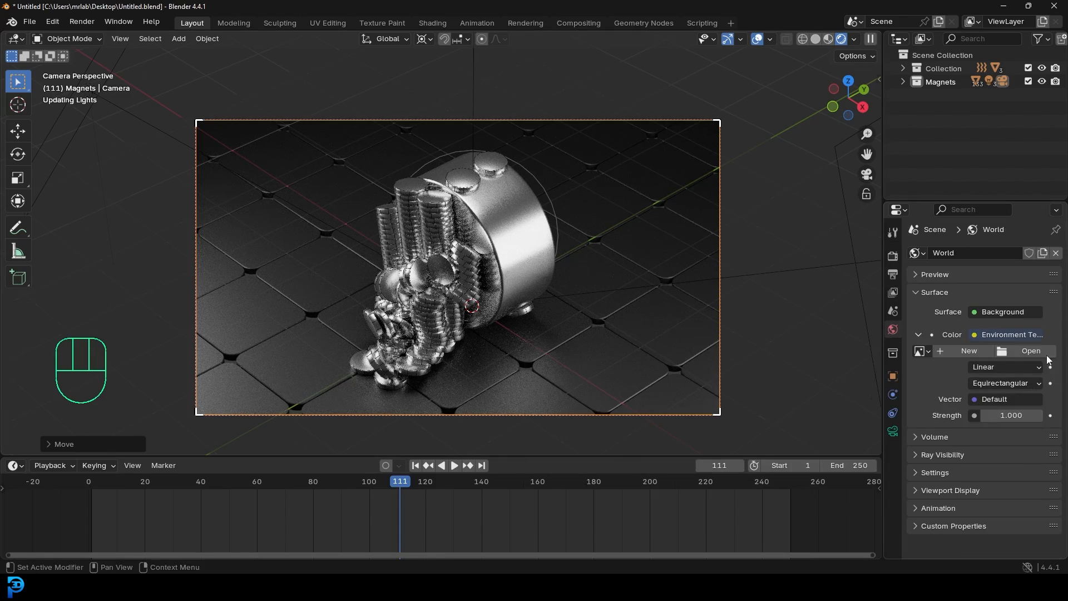
{"action": "left_click", "coordinate": [1021, 353]}
{"action": "left_click", "coordinate": [238, 158]}
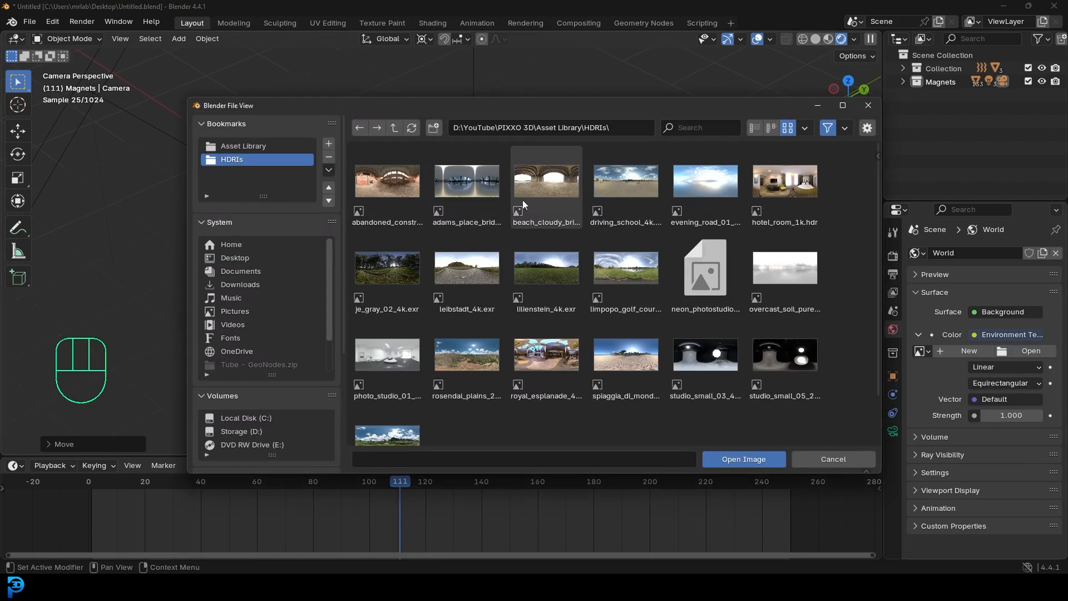
{"action": "left_click", "coordinate": [484, 362]}
{"action": "left_click", "coordinate": [771, 465]}
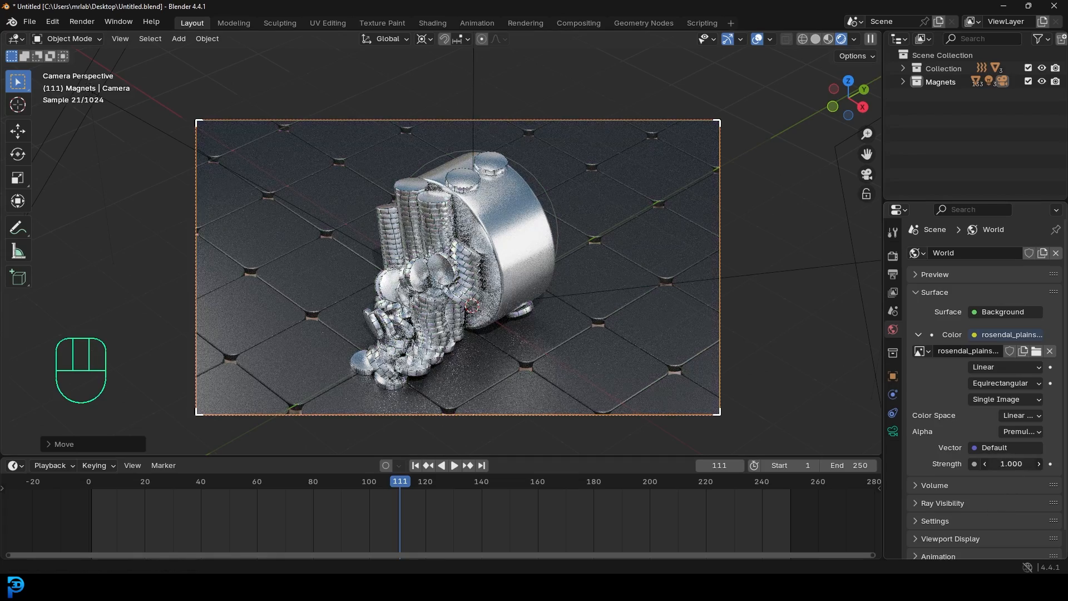
{"action": "type", "text": "0.3"}
{"action": "key", "text": "Return"}
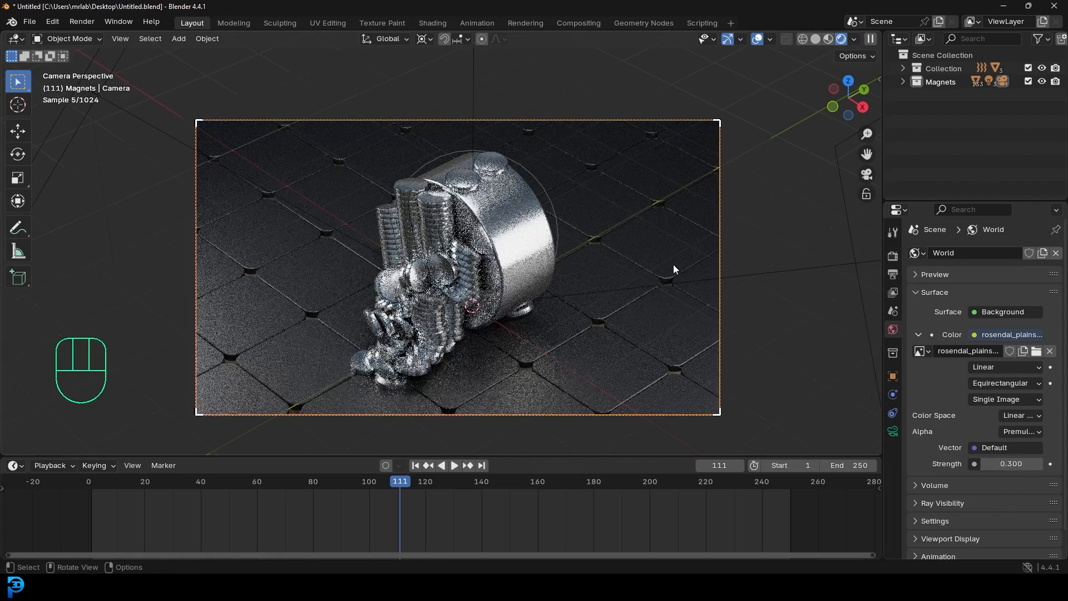
- Return the camera view to Solid shading and save Untitled.blend with the new world lighting
{"action": "key", "text": "z"}
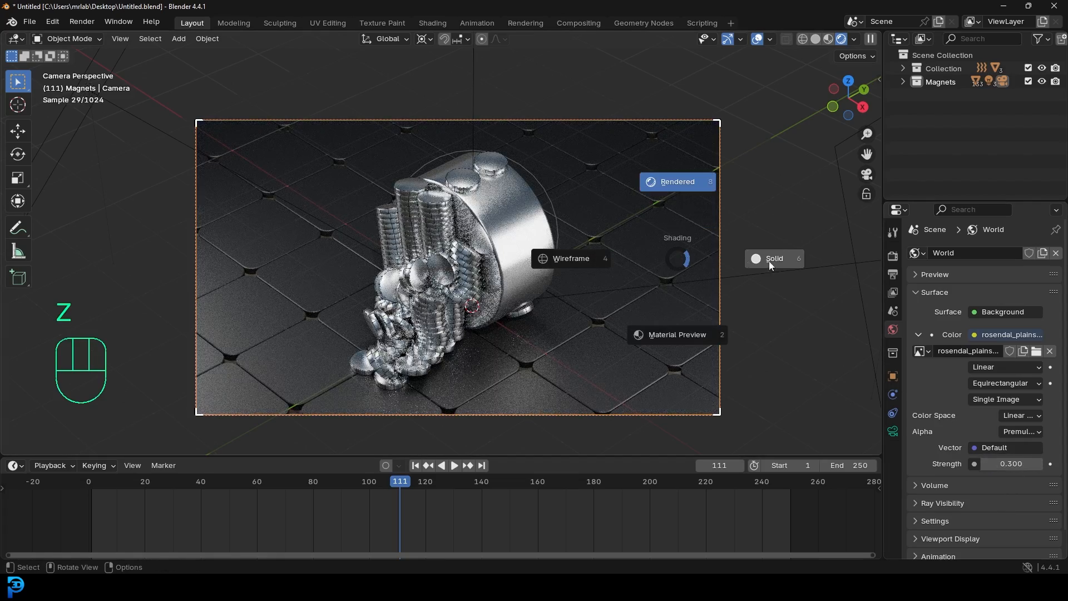
{"action": "left_click", "coordinate": [683, 257]}
{"action": "key", "text": "ctrl+s"}
{"action": "key", "text": "ctrl+s"}
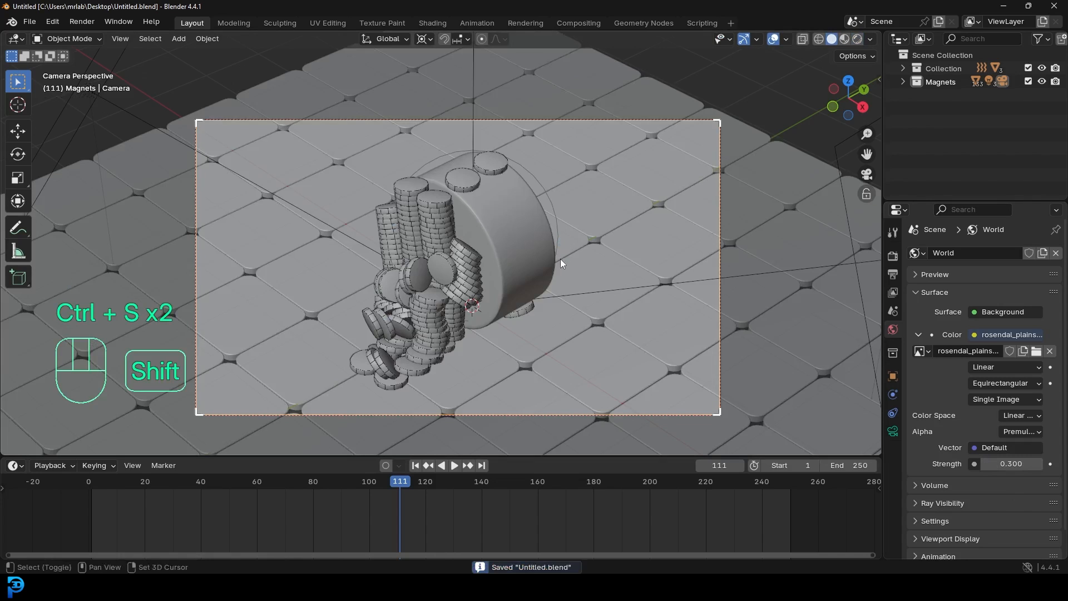
{"action": "scroll", "coordinate": [568, 259], "scroll_direction": "up", "scroll_amount": 2}
{"action": "key", "text": "ctrl+s"}
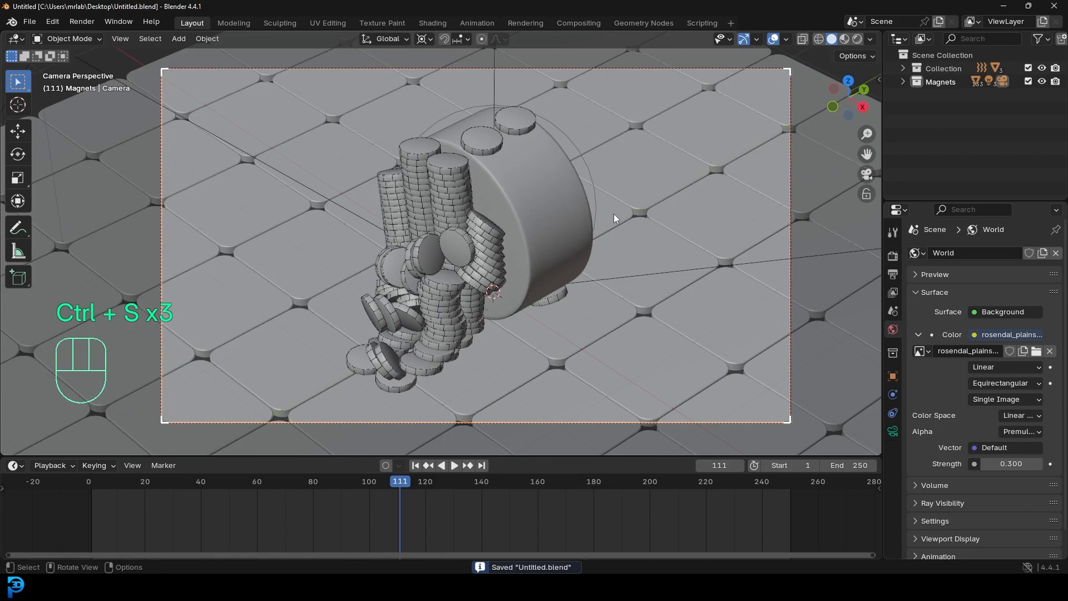